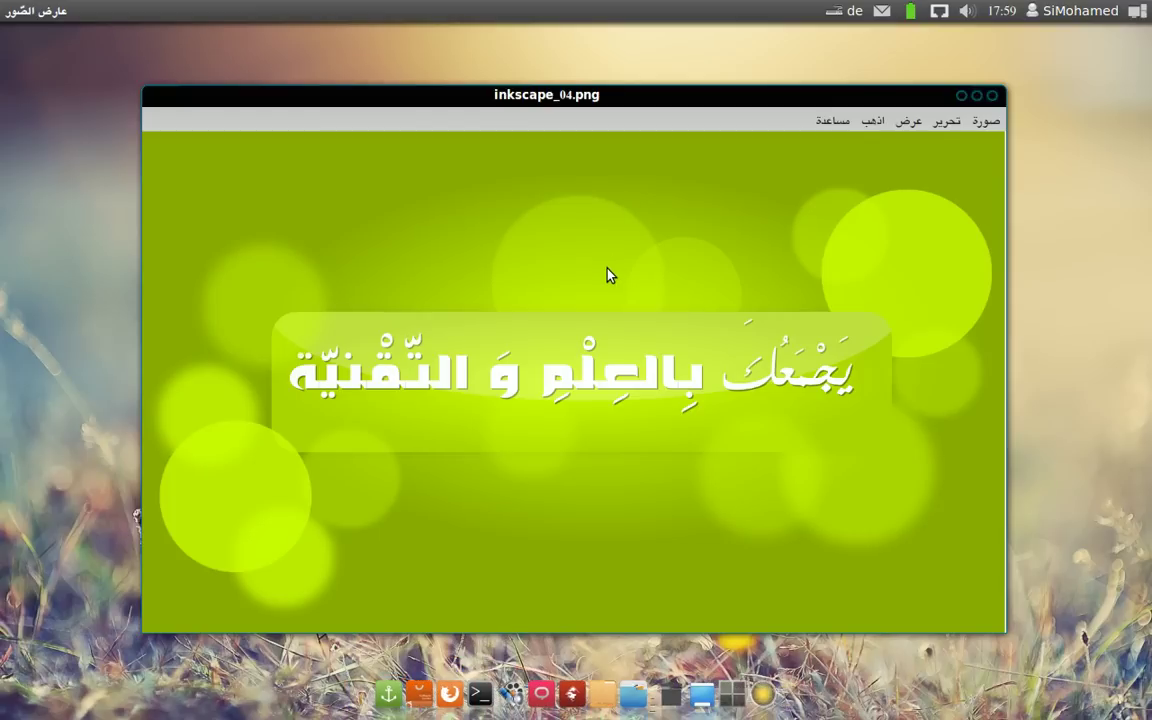
Compare the finished banner inkscape_04.png with inkscape_03.png in Image Viewer, then launch Inkscape.
key("Left")
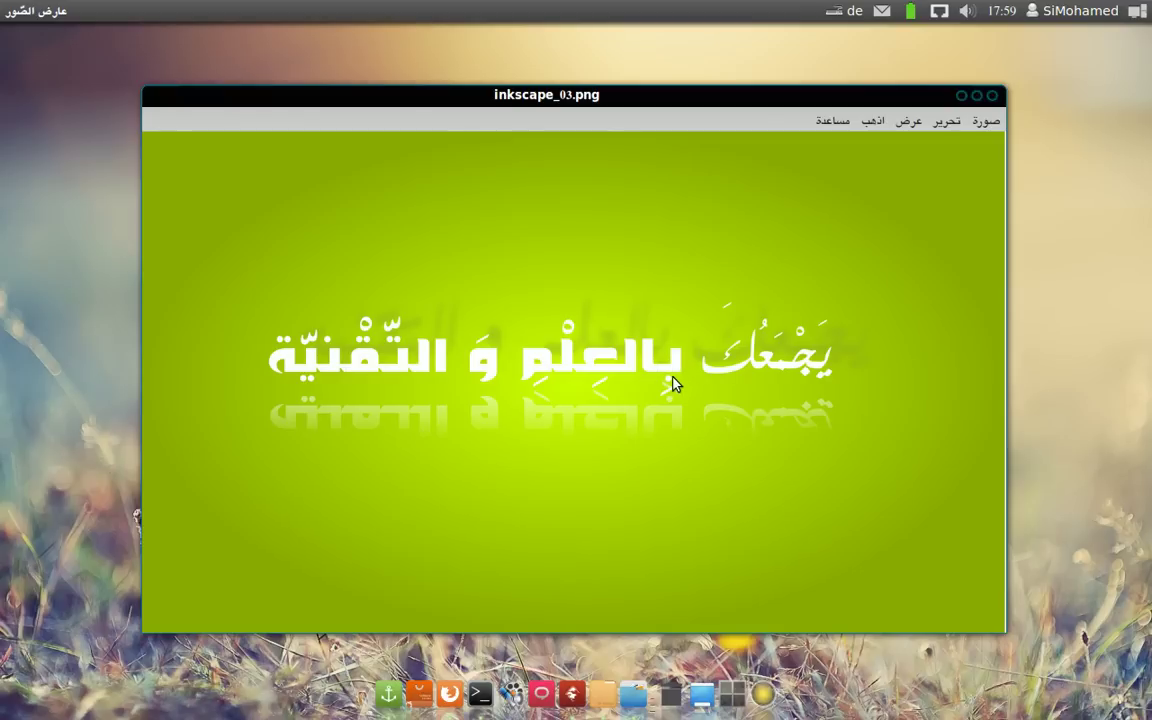
key("Right")
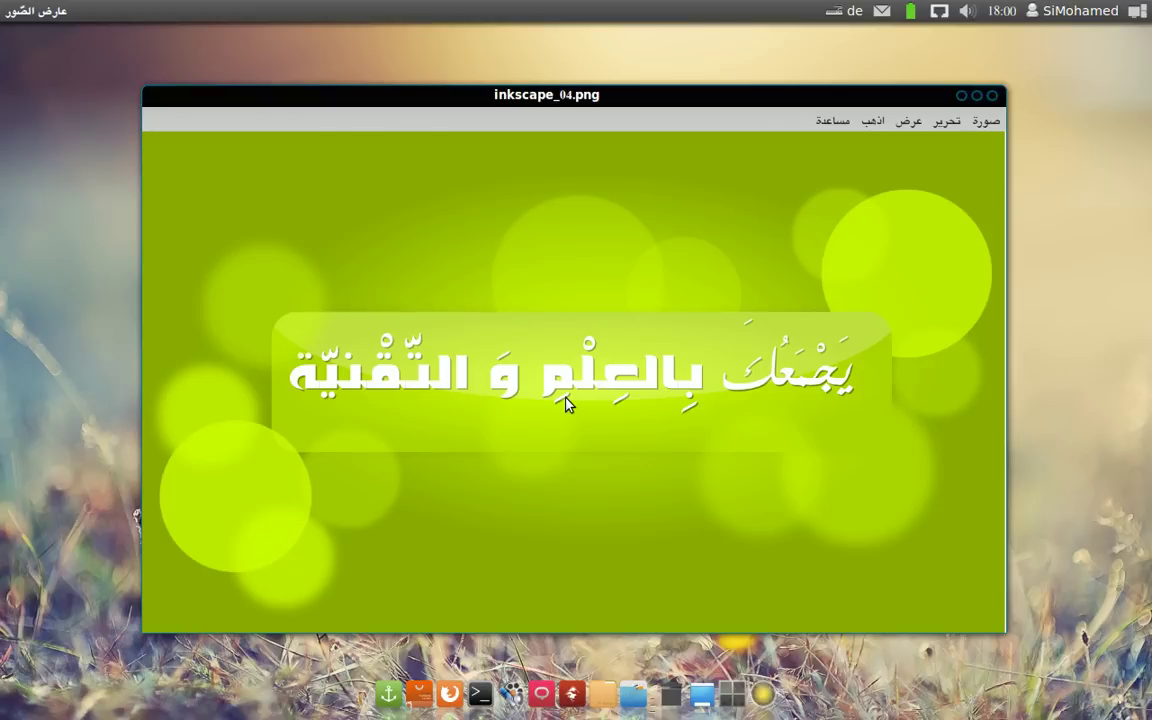
left_click(562, 685)
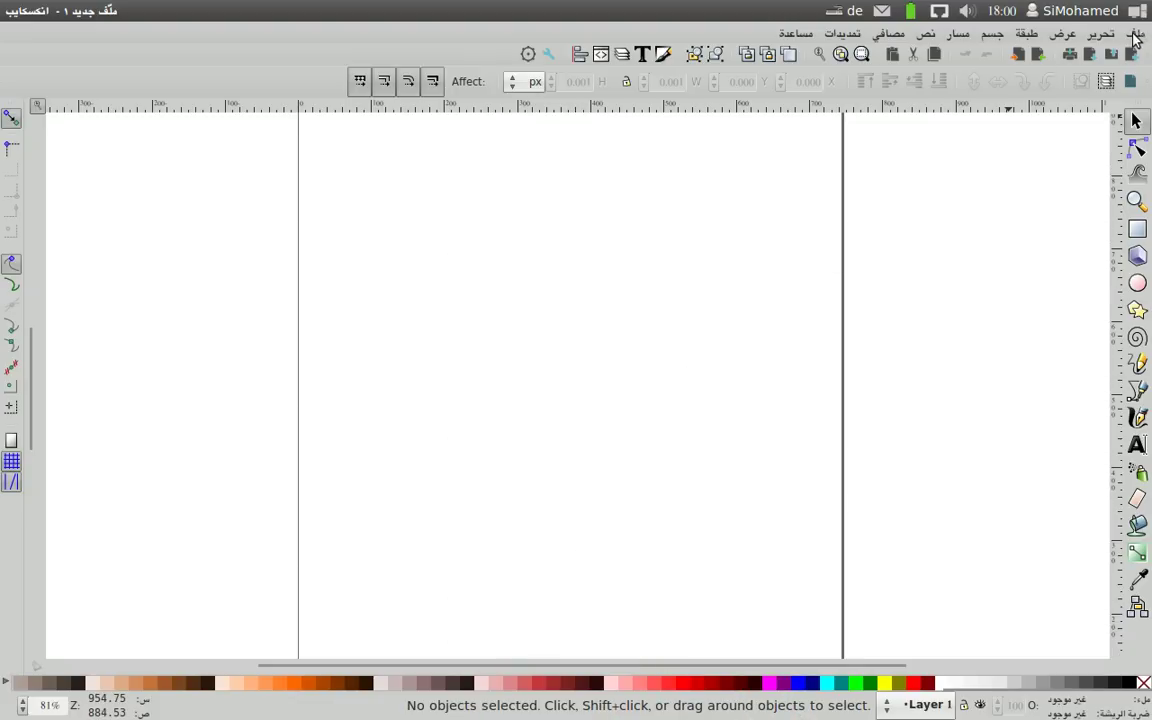
Open inkscape_03.svg from the inkscape-tutos folder.
left_click(1135, 35)
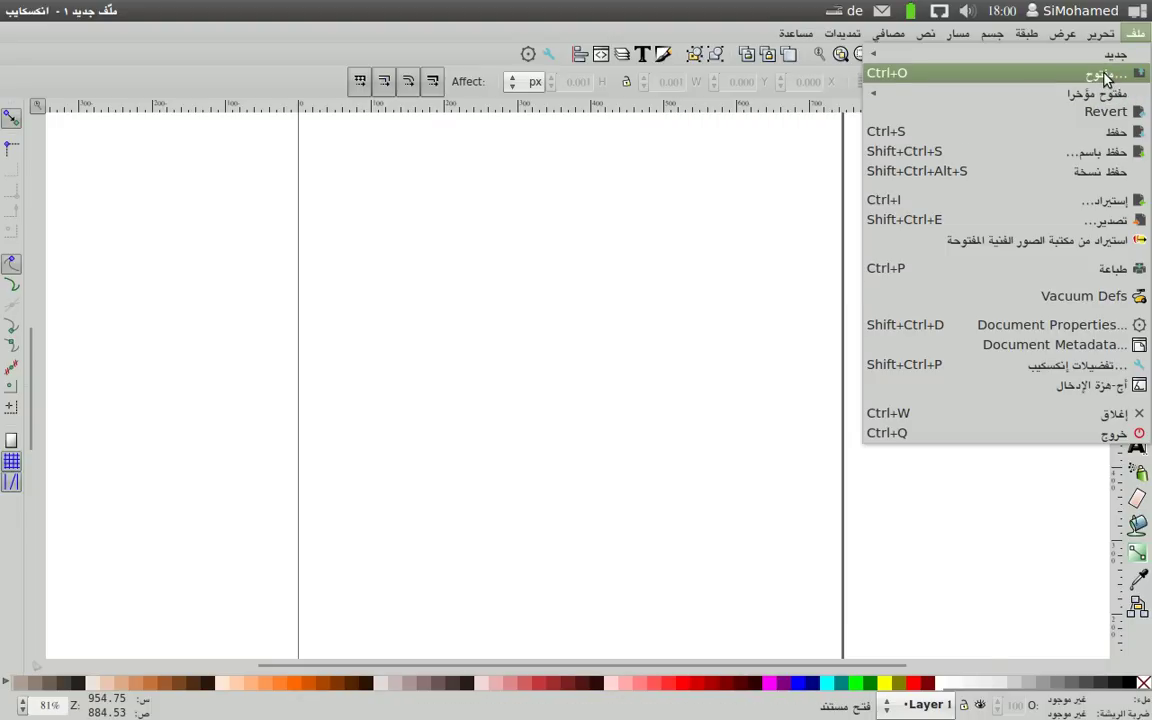
left_click(1106, 78)
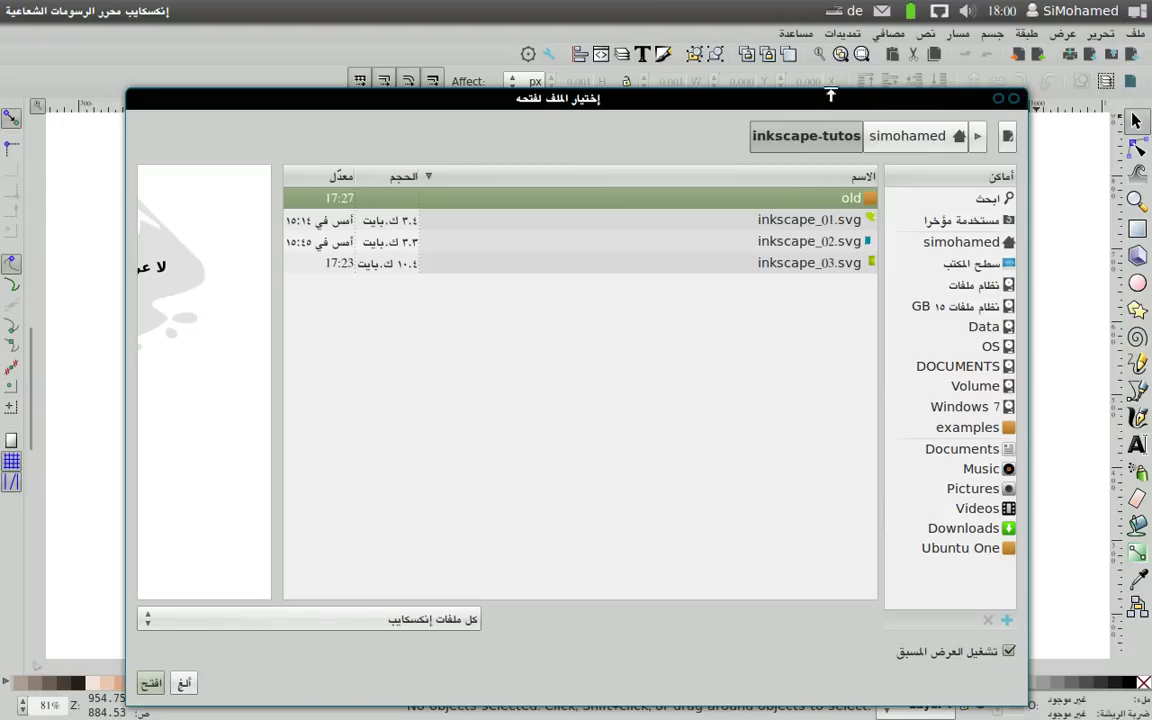
left_click_drag(843, 98, 853, 83)
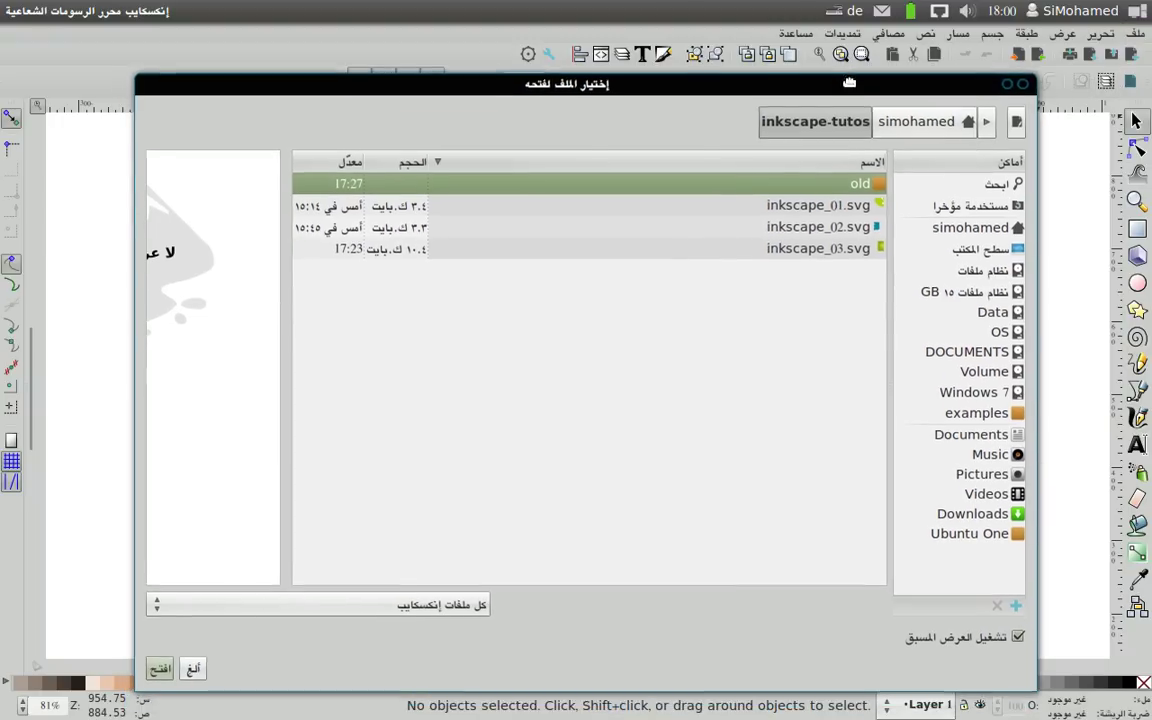
left_click(740, 250)
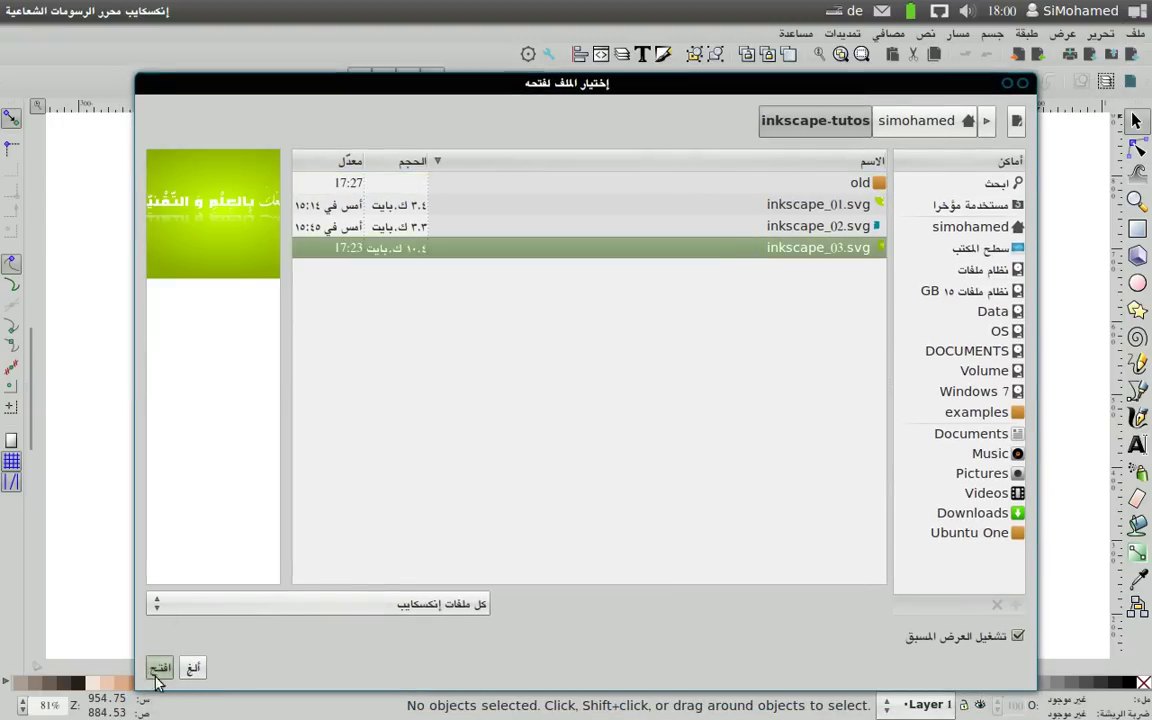
left_click(159, 670)
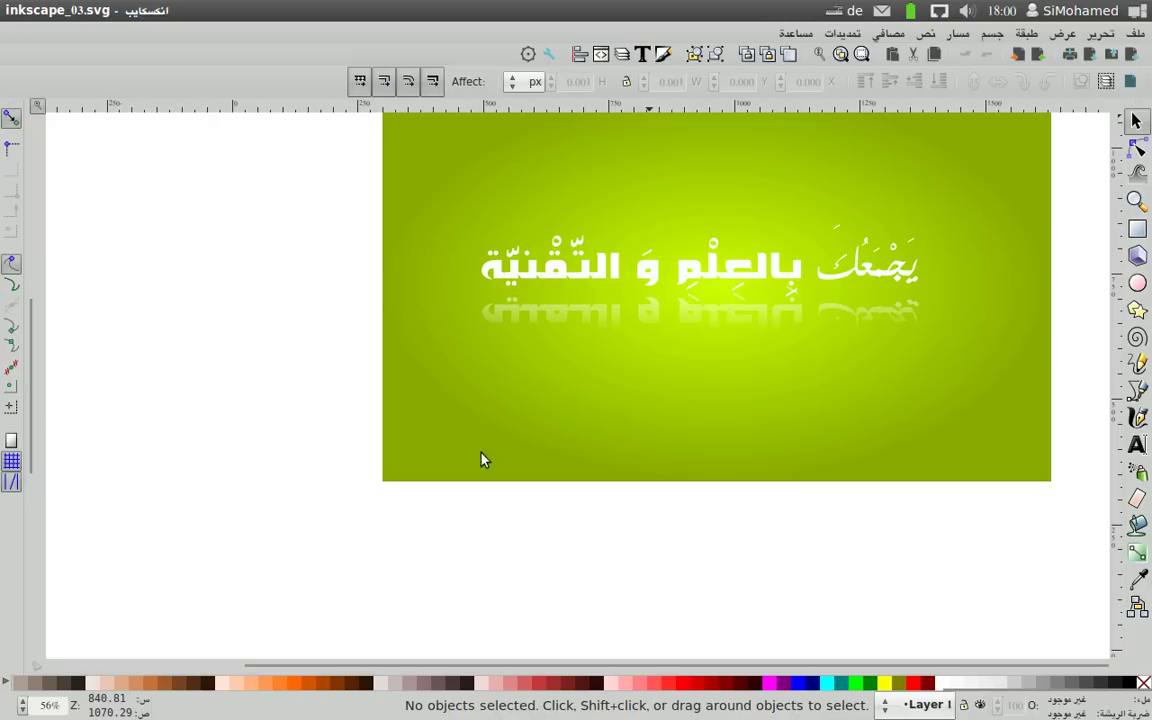
Open the Fill and Stroke panel and arrange the workspace alongside it.
key("ctrl+shift+f")
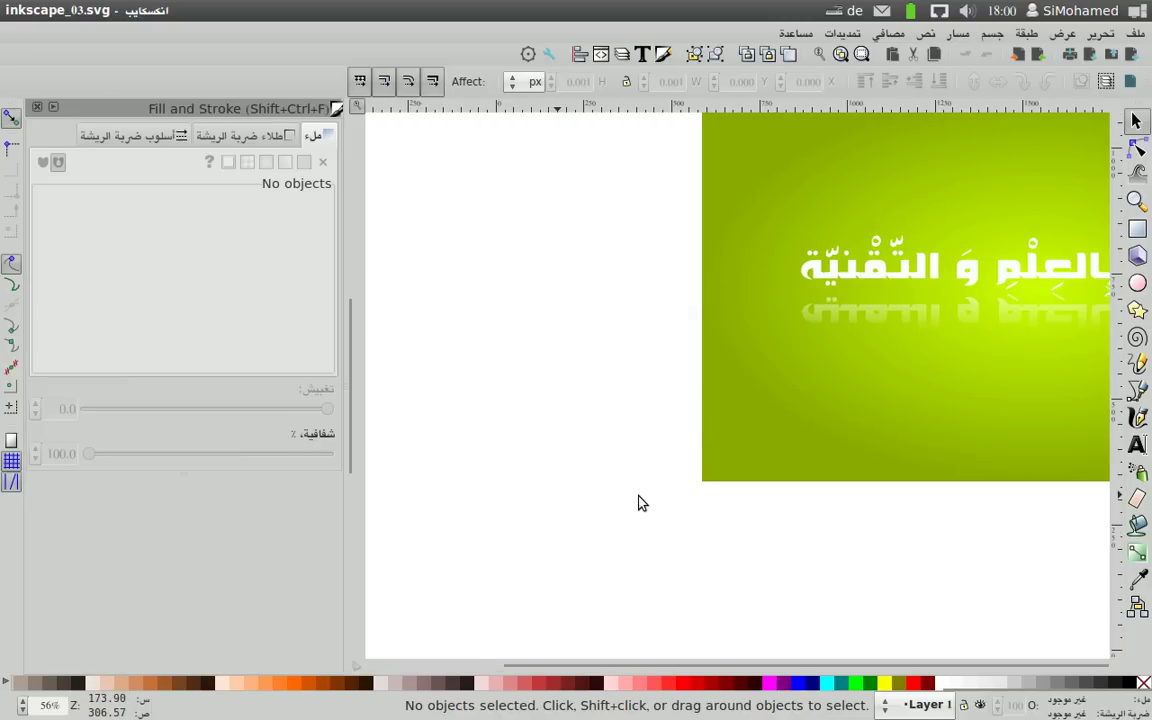
left_click_drag(597, 667, 777, 683)
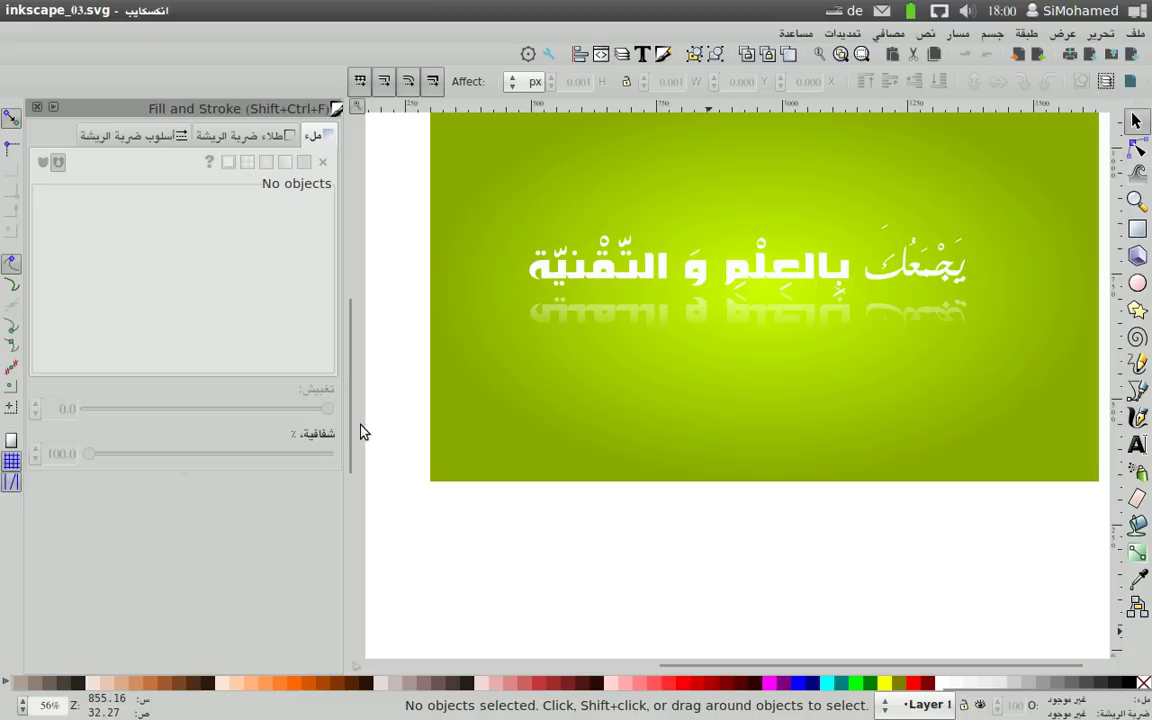
scroll(347, 393, "up", 2)
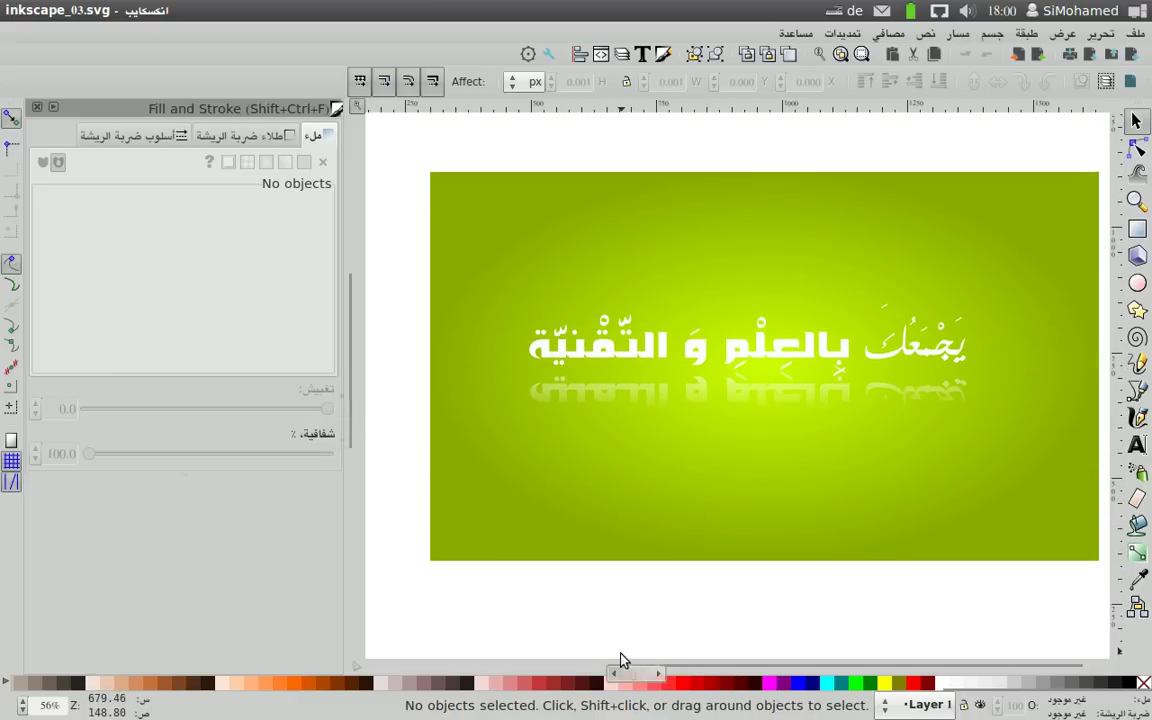
left_click_drag(622, 673, 640, 673)
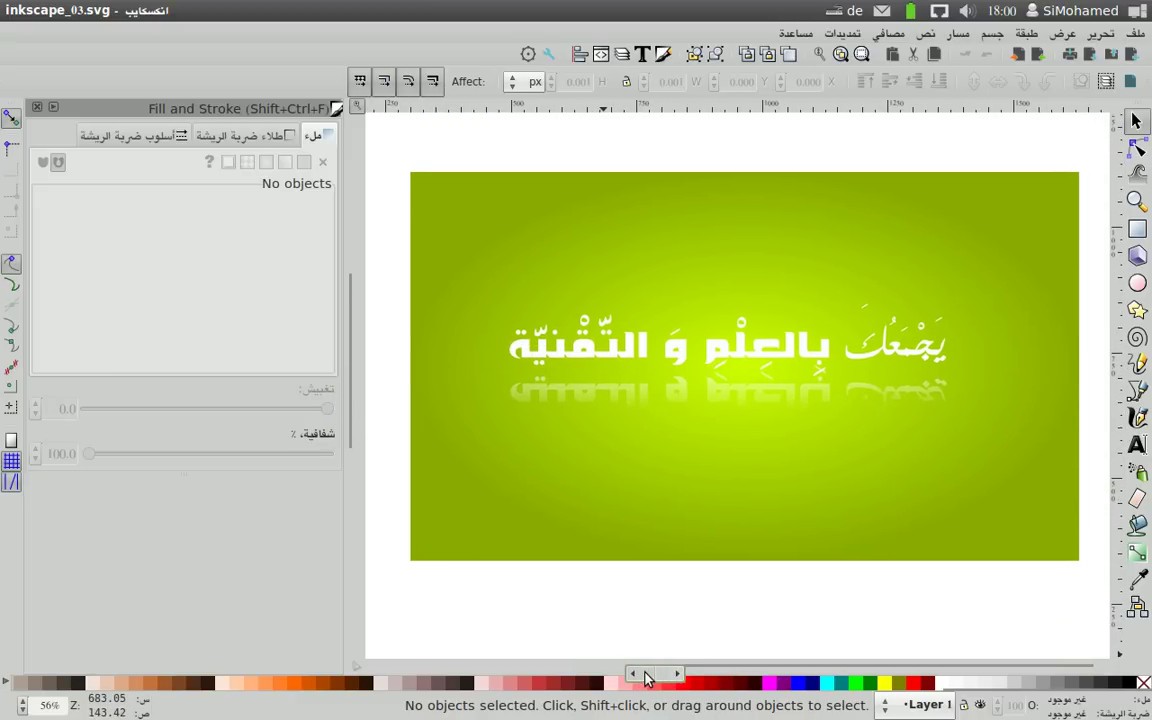
Delete the reflected text and nudge the Arabic title slightly right and down.
left_click(572, 402)
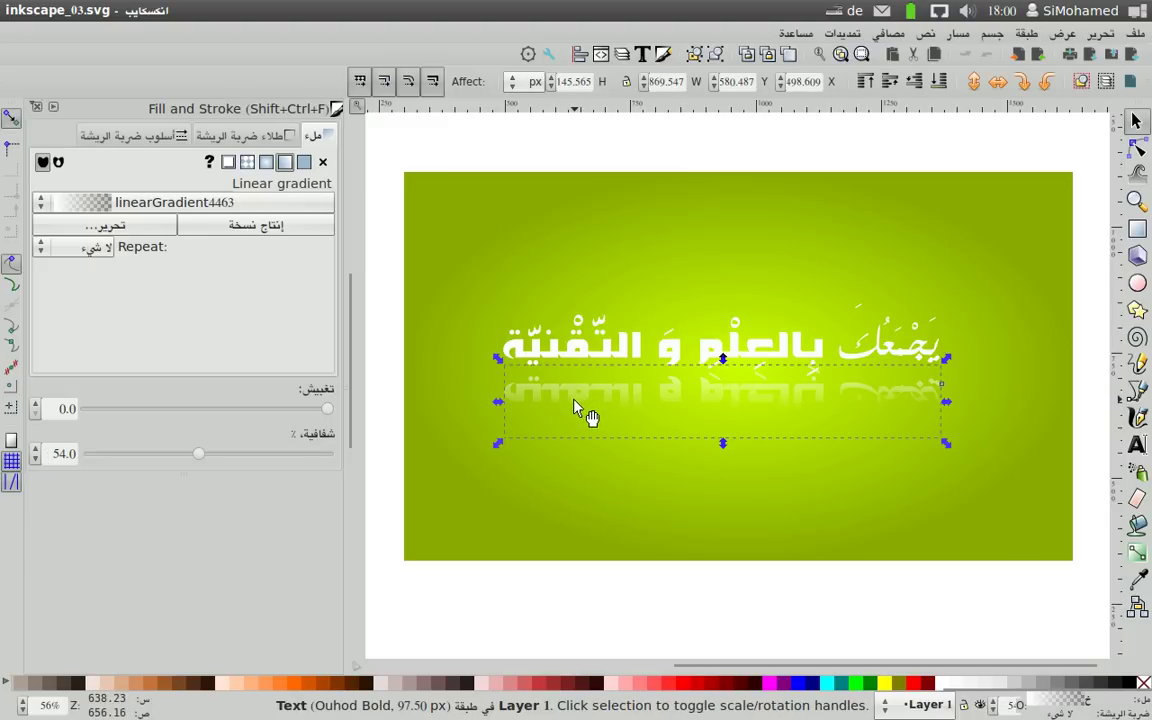
key("Delete")
mouse_move(760, 358)
left_mouse_down()
mouse_move(790, 388)
mouse_move(813, 370)
mouse_move(805, 380)
left_mouse_up()
left_click(790, 388)
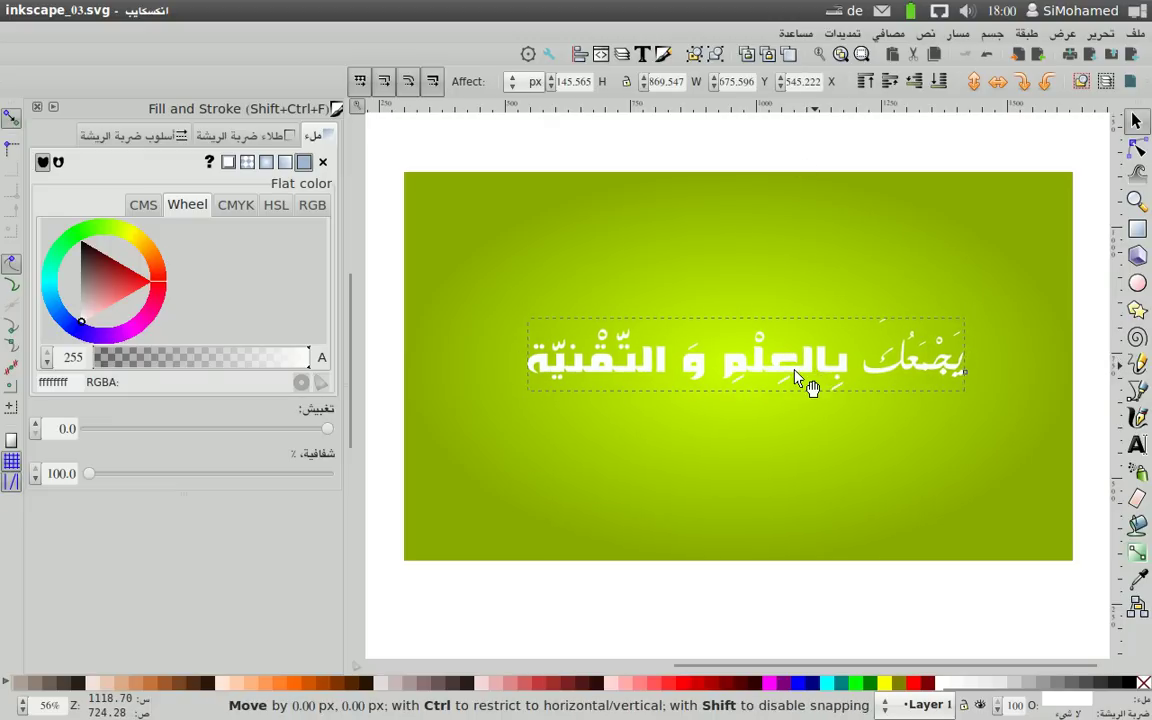
left_click(612, 478)
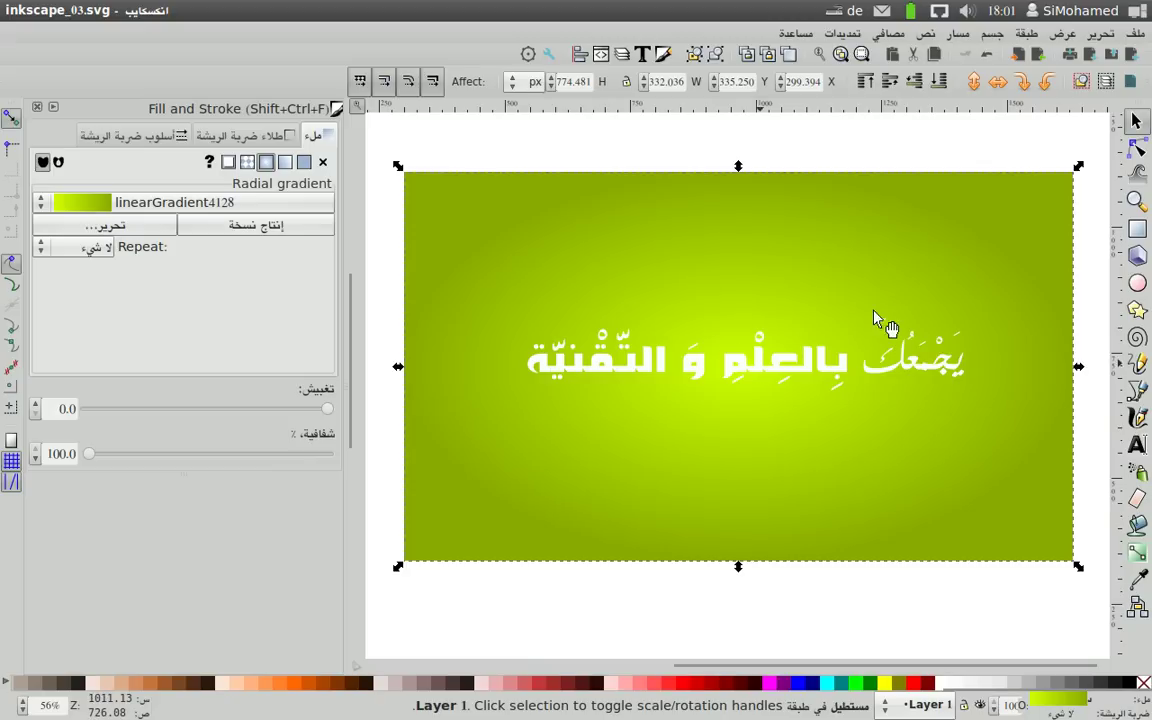
Draw a wide rounded rectangle across the banner's middle, filled light grey dedbff.
left_click(1138, 229)
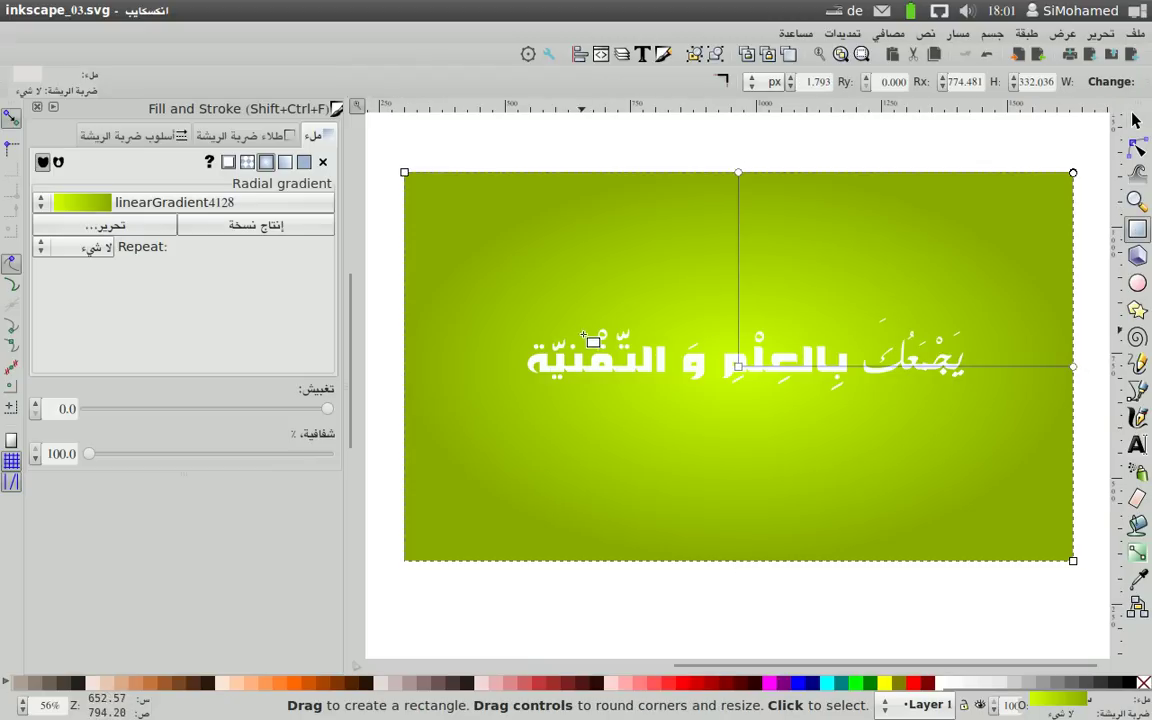
left_click_drag(525, 313, 1002, 416)
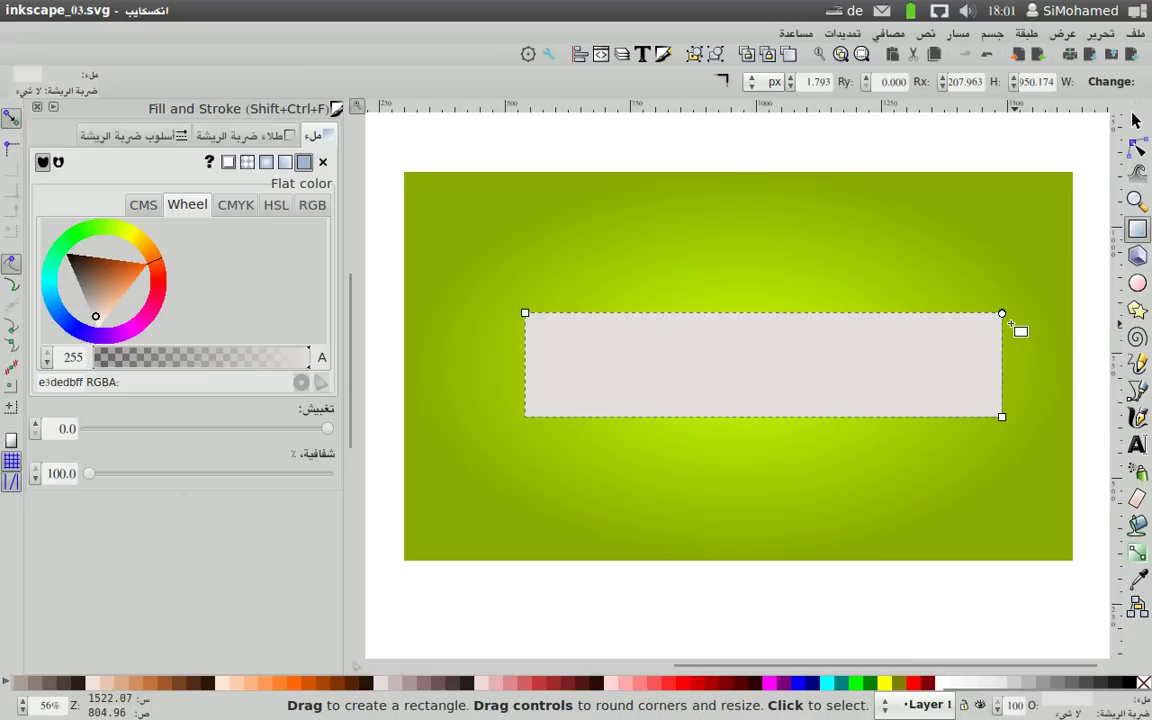
left_click_drag(1002, 314, 1003, 337)
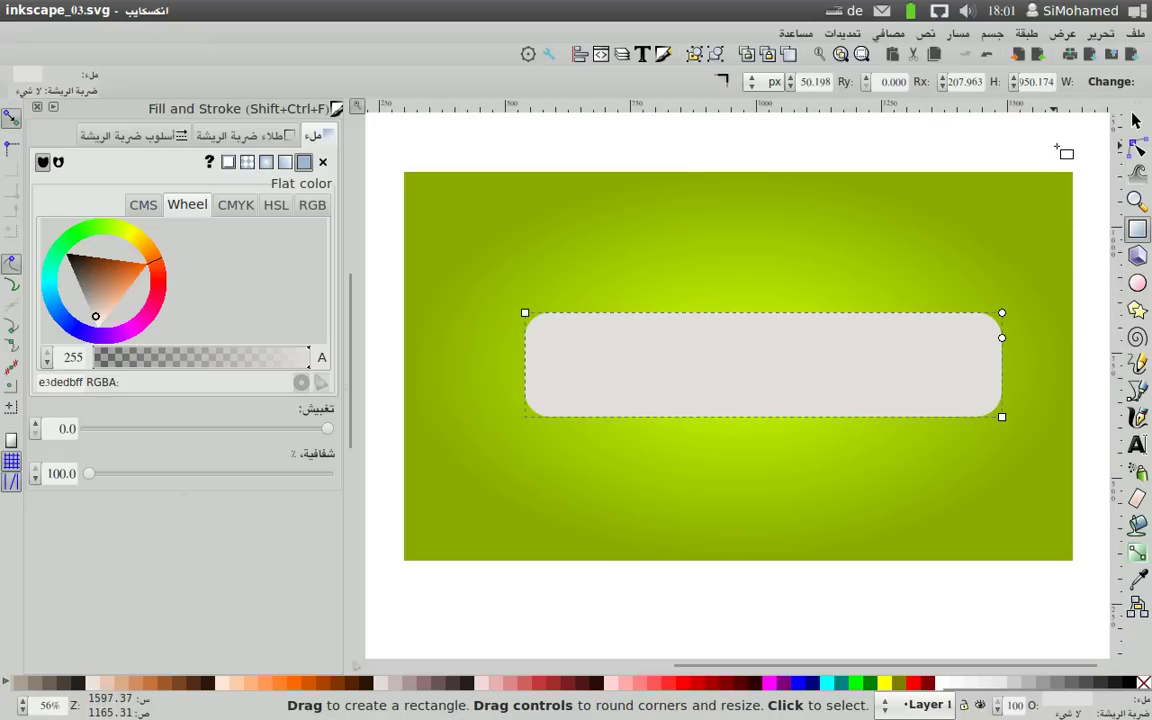
key("s")
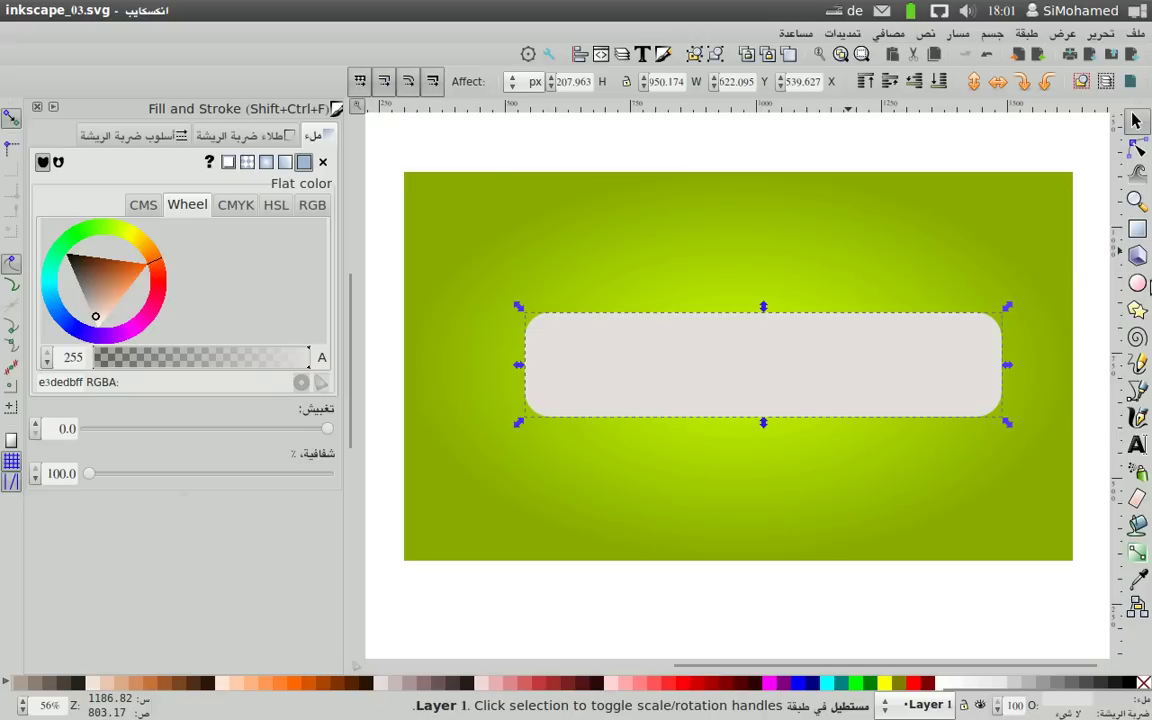
Draw a red ellipse over the bar and a wider lime-green 00ff00 ellipse above it.
key("e")
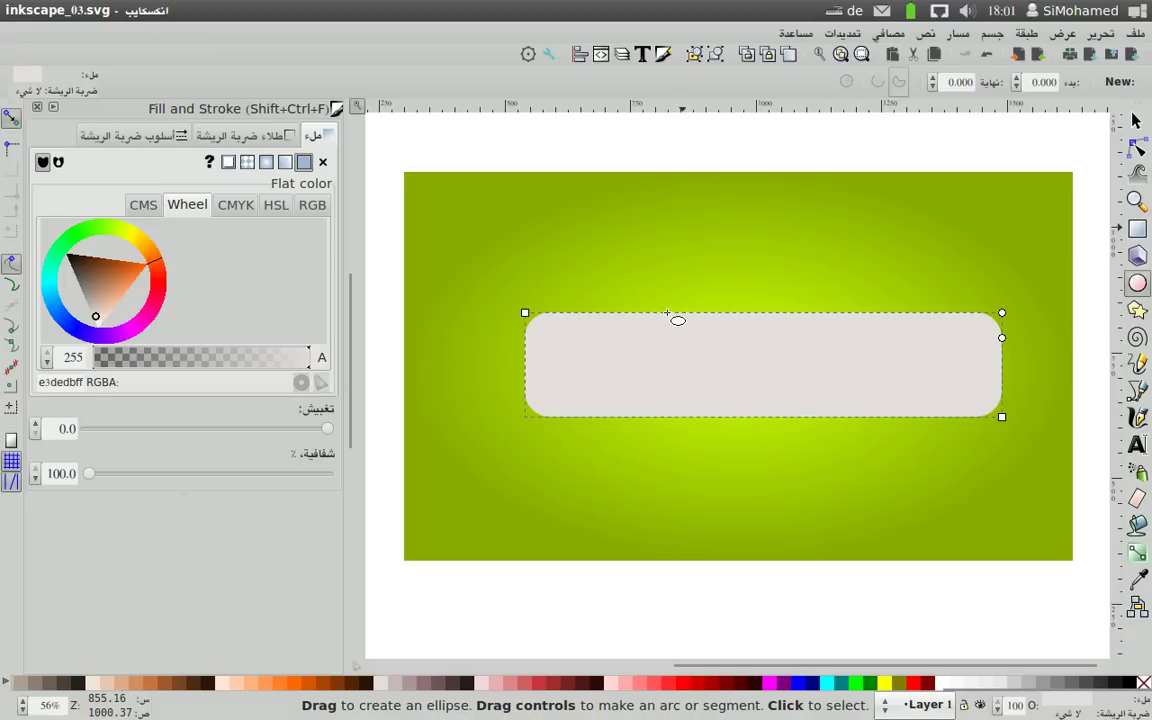
left_click_drag(684, 223, 917, 507)
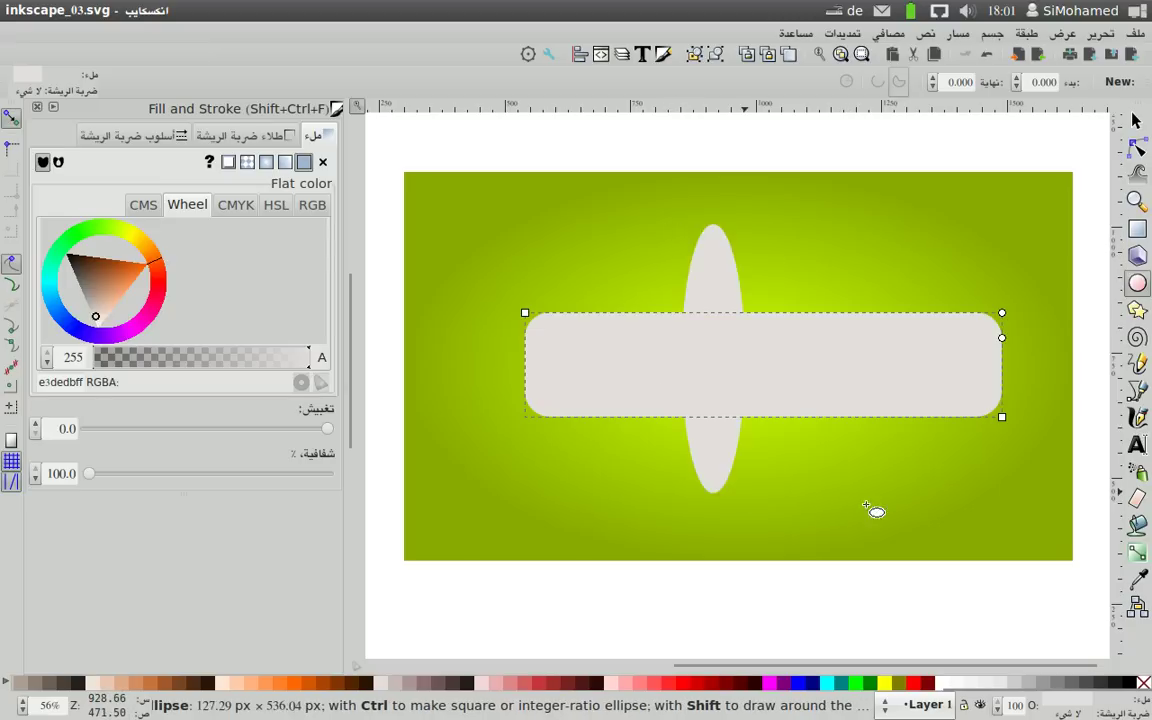
left_click(913, 683)
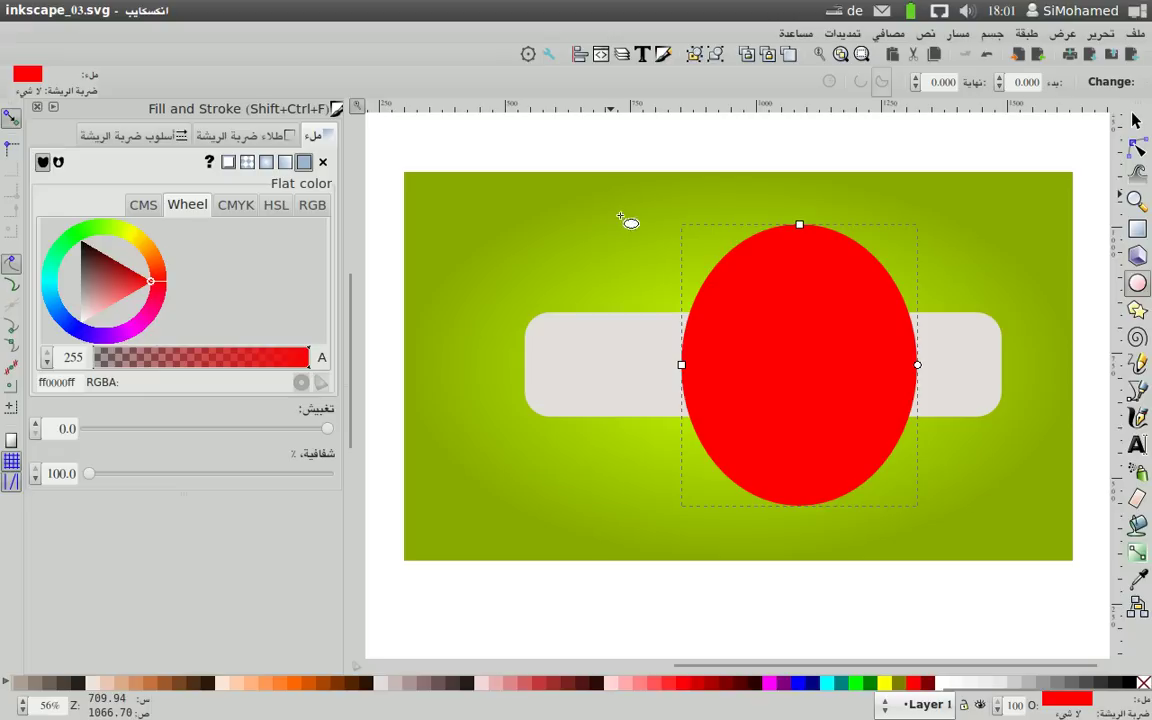
left_click_drag(560, 185, 969, 386)
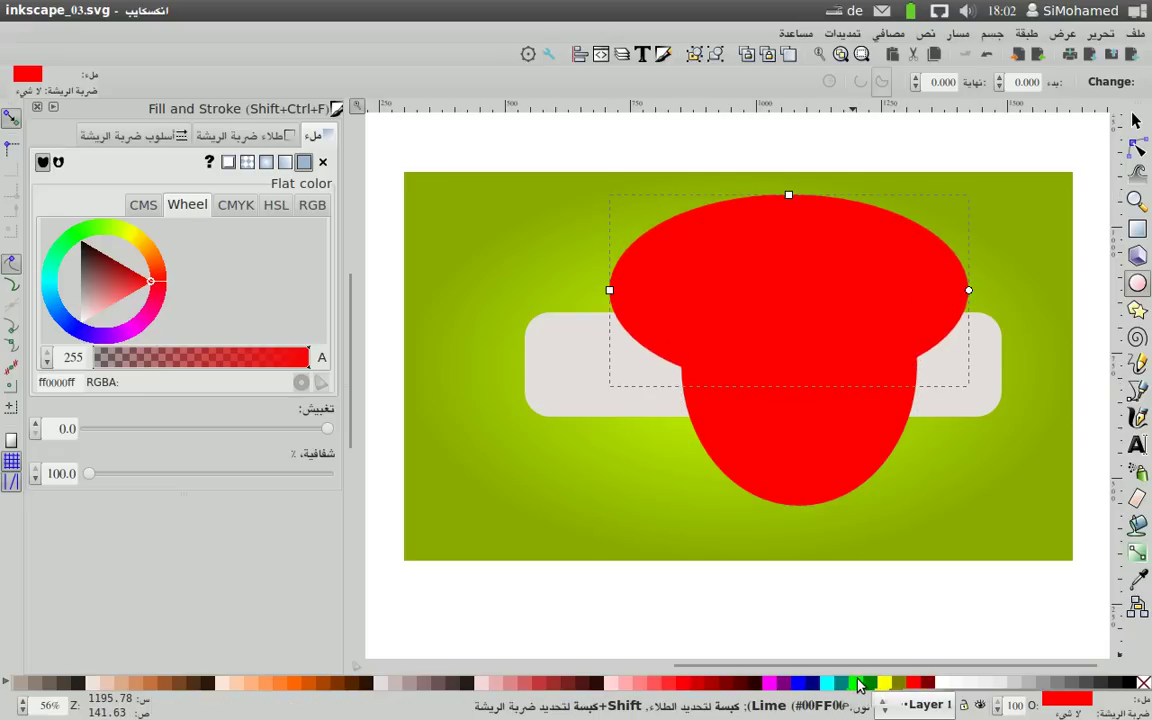
left_click(856, 683)
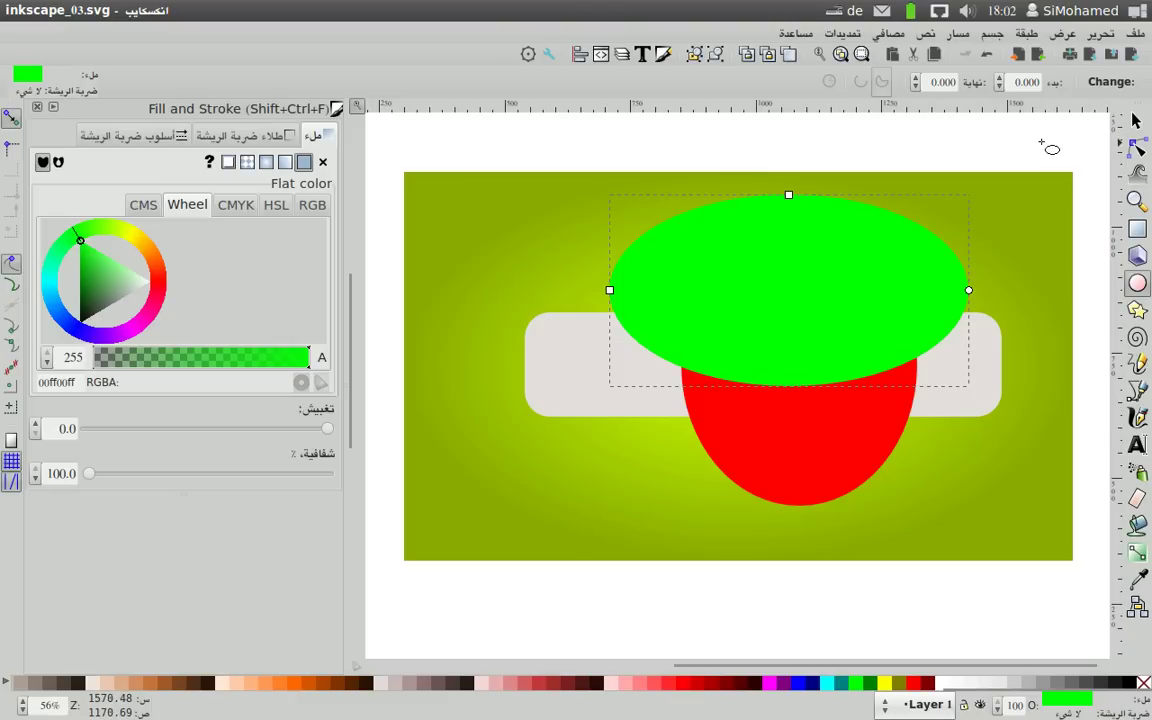
key("s")
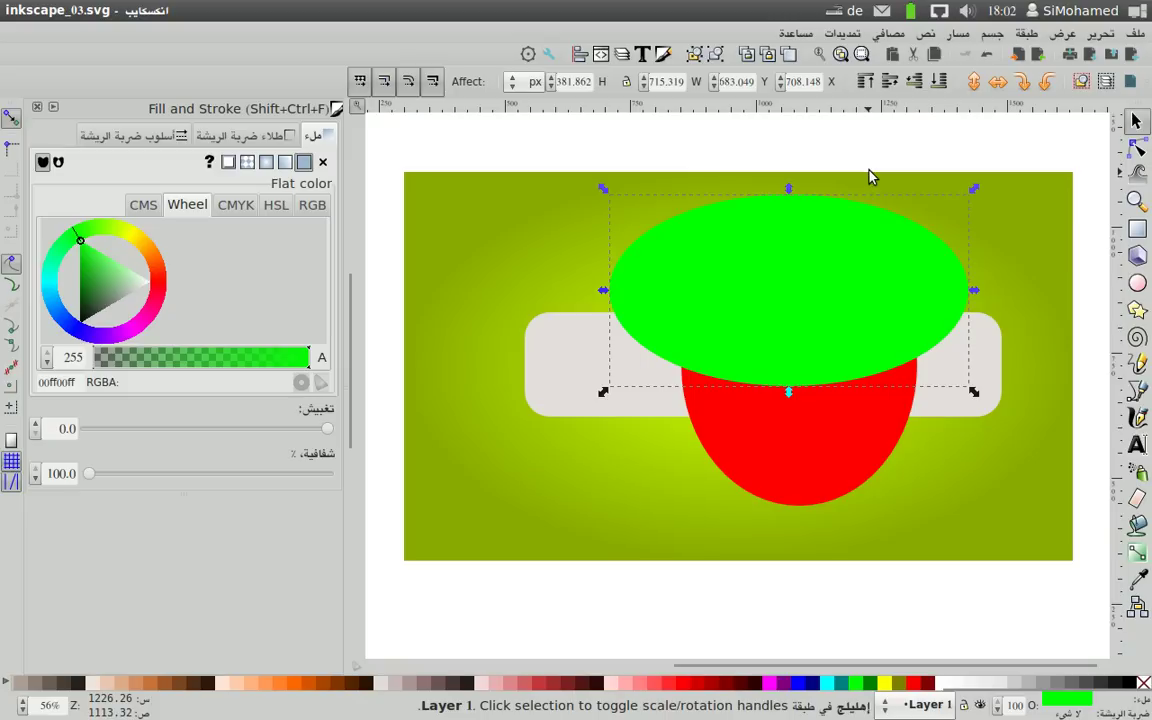
Send the green ellipse to the bottom and shift the gradient background down-left.
left_click(818, 262)
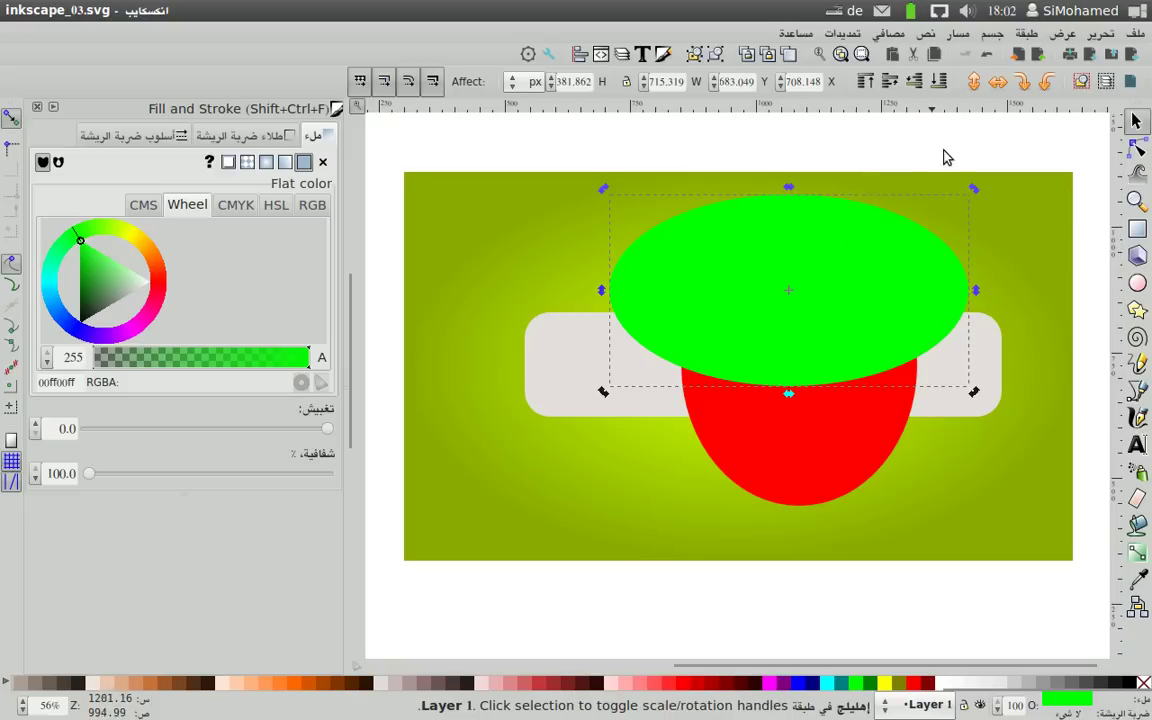
left_click(874, 270)
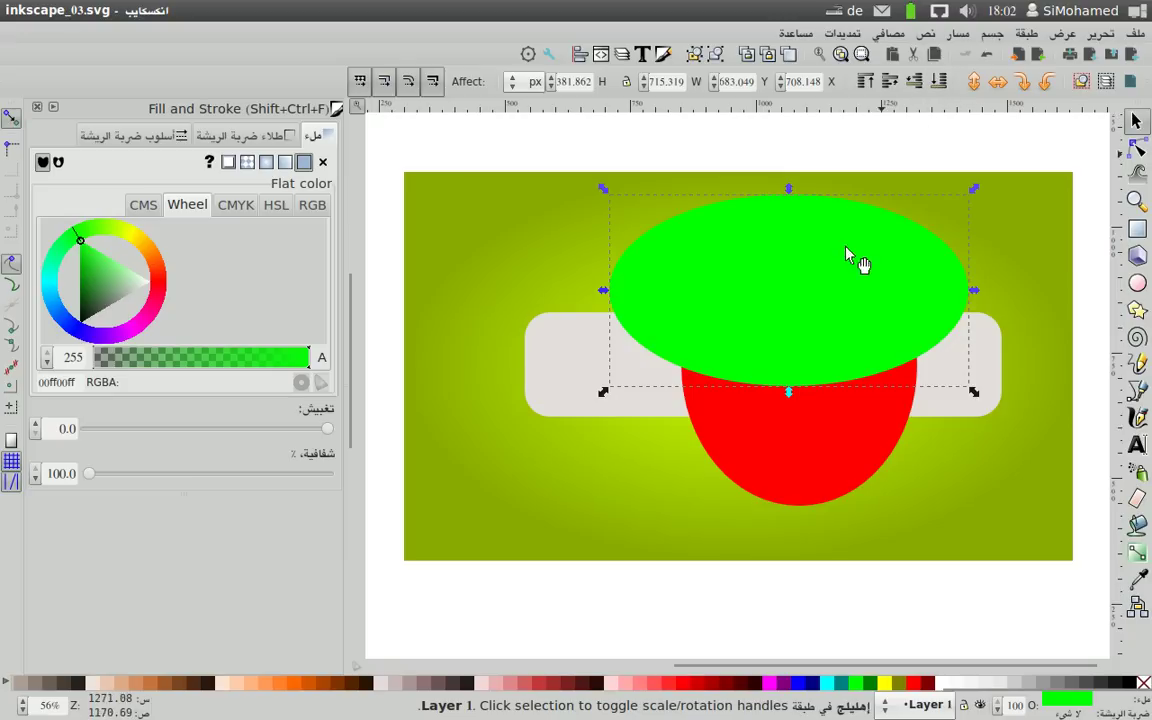
left_click(938, 81)
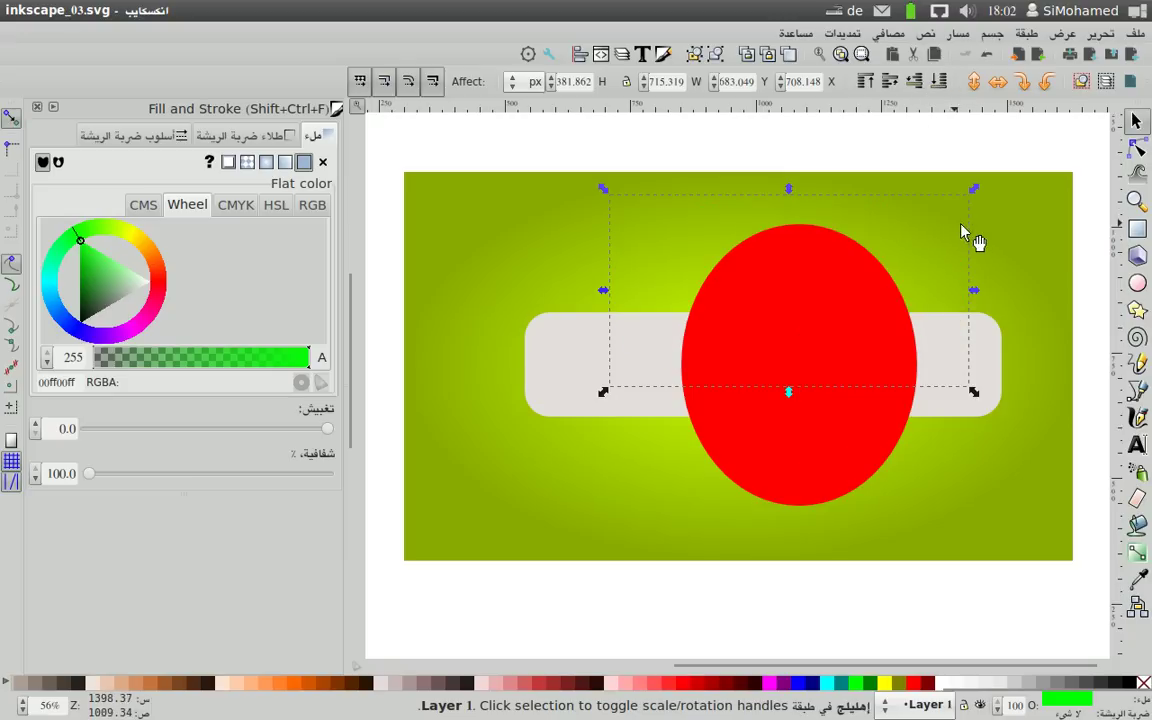
left_click(1030, 200)
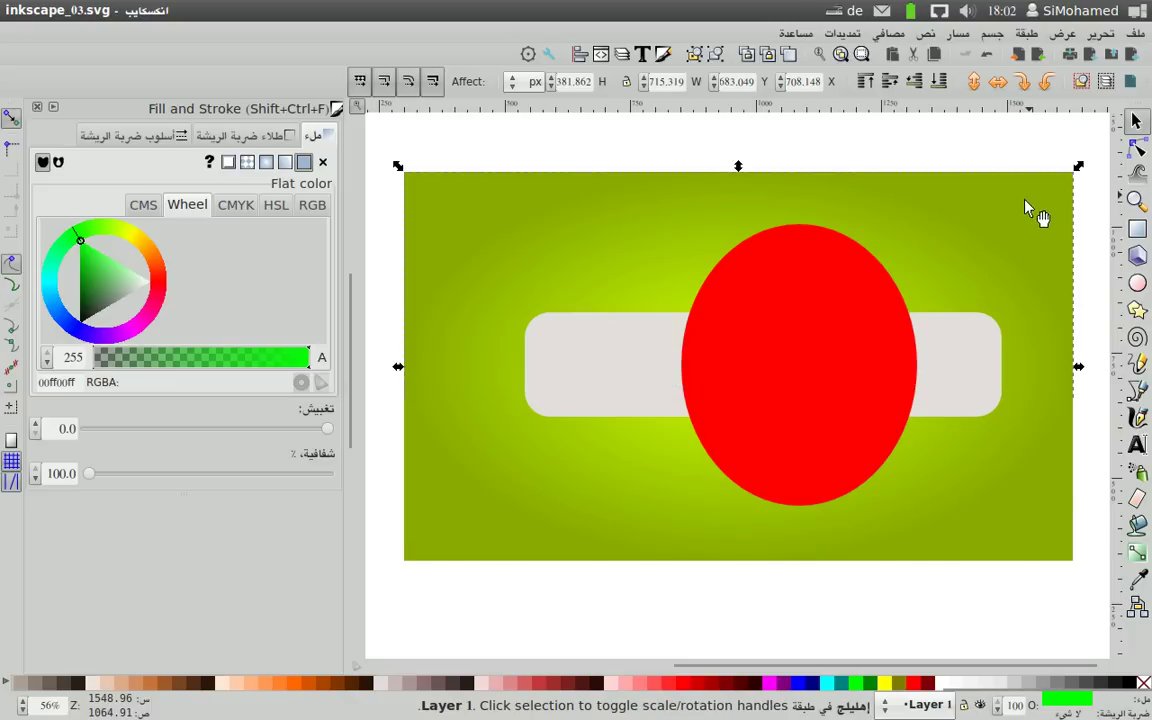
left_click_drag(1036, 212, 995, 323)
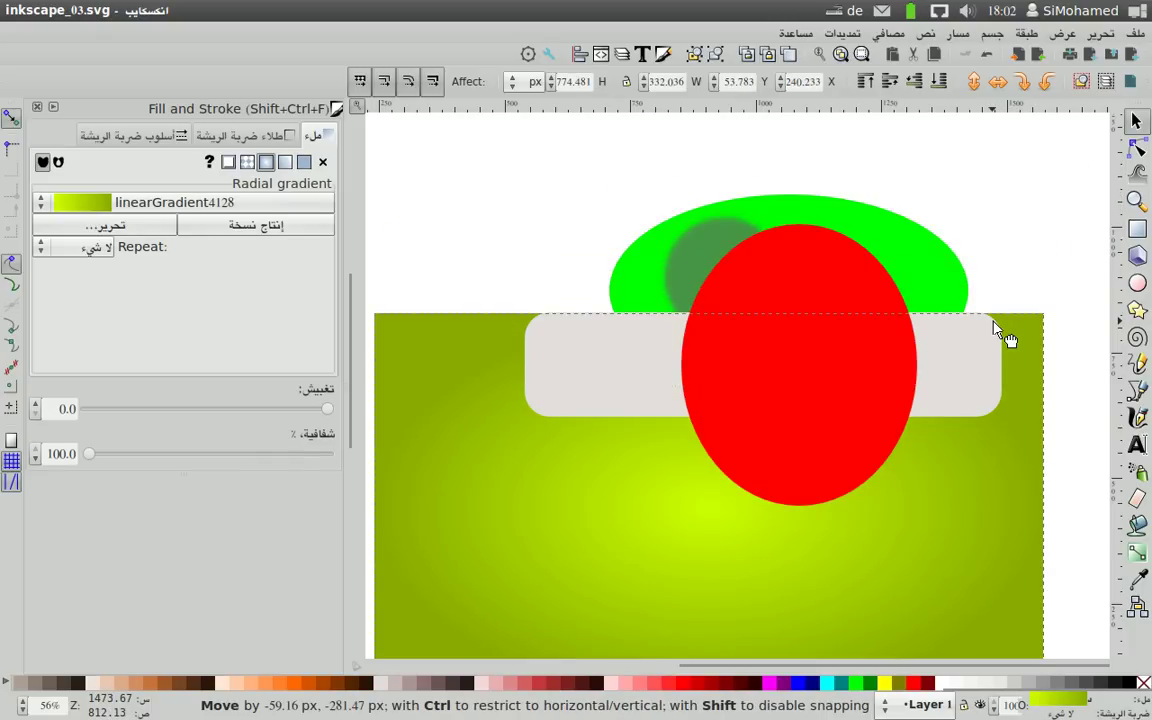
left_click_drag(995, 323, 990, 327)
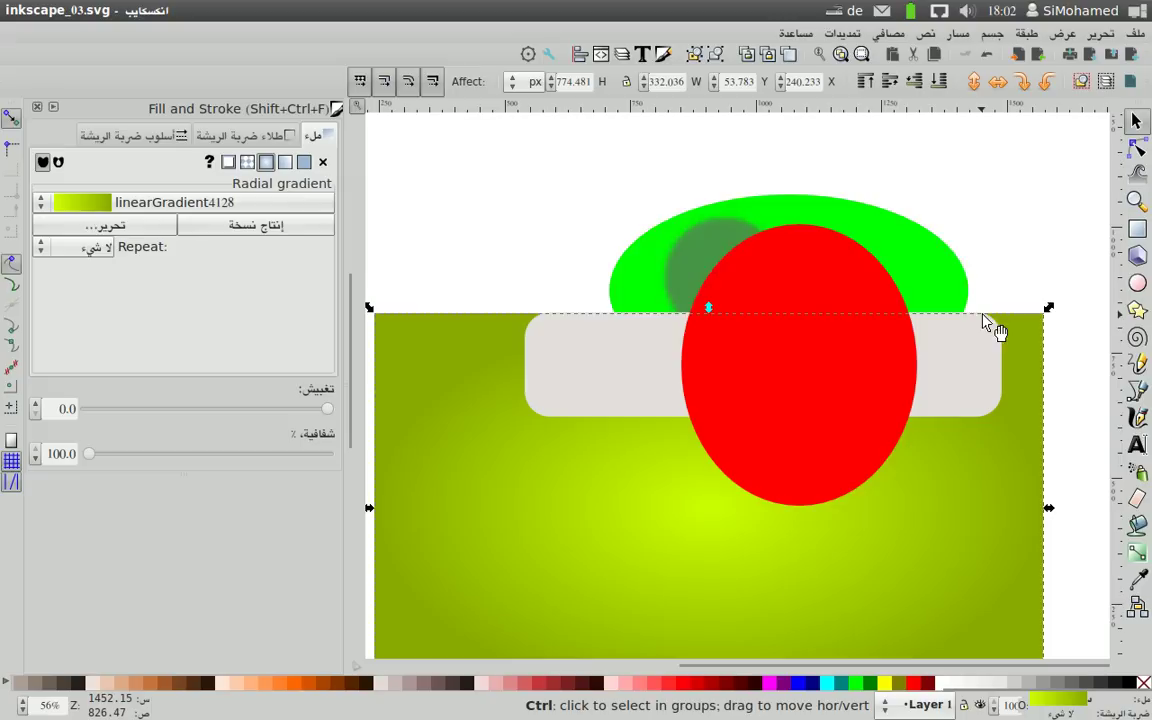
Undo and redo the background move, then raise the green ellipse to the top.
key("ctrl+z")
key("ctrl")
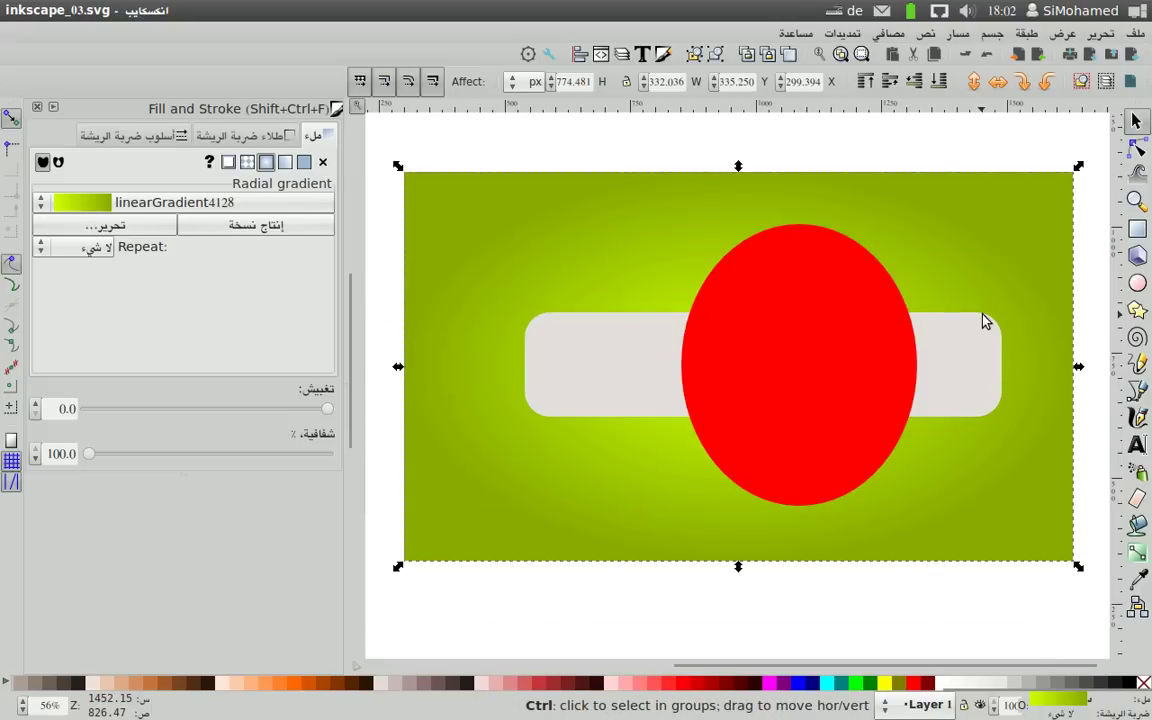
key("ctrl+shift+z")
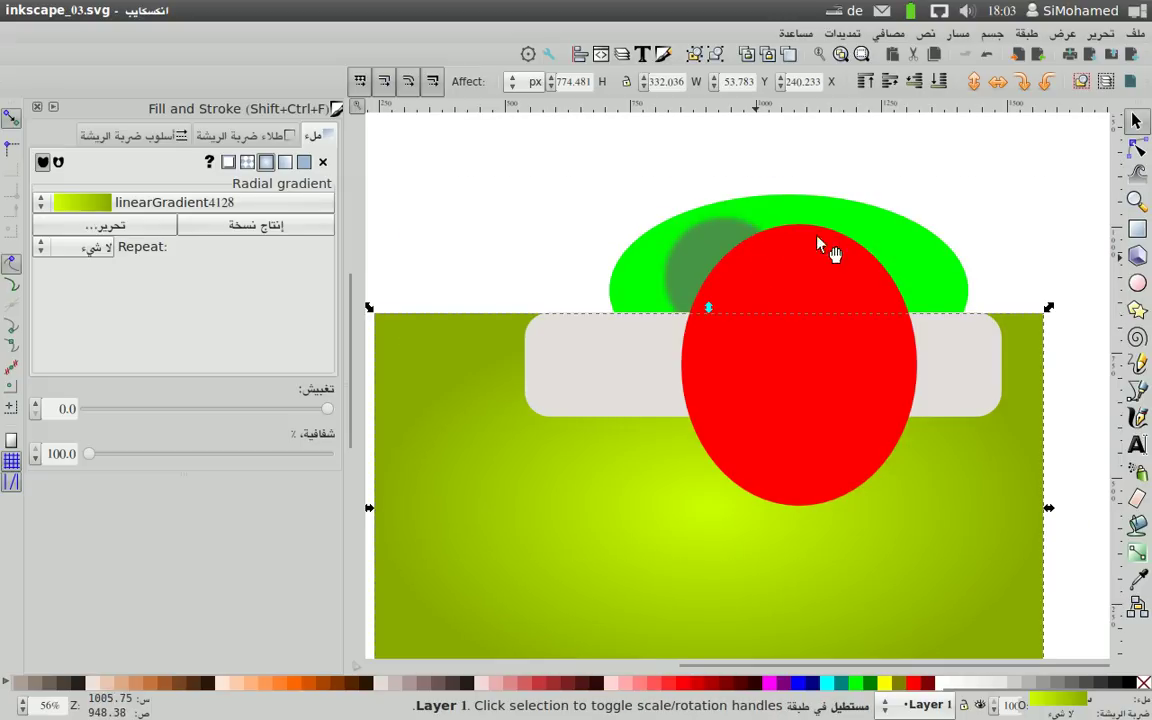
left_click(925, 265)
left_click(866, 82)
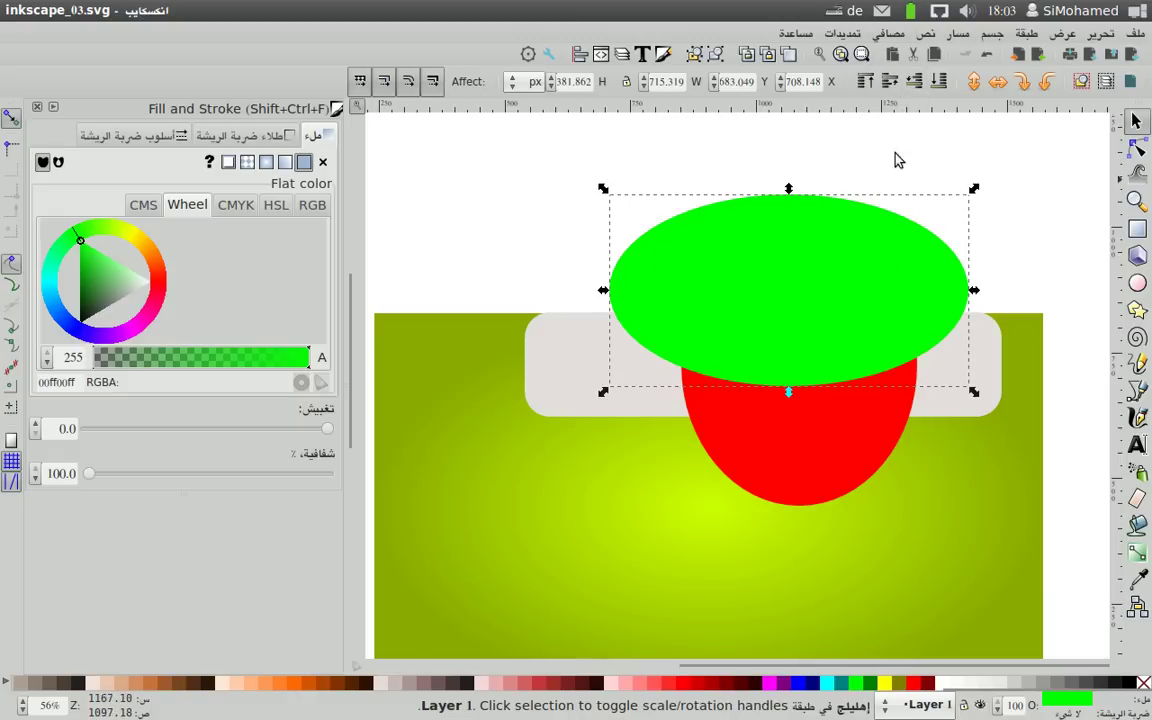
left_click(913, 82)
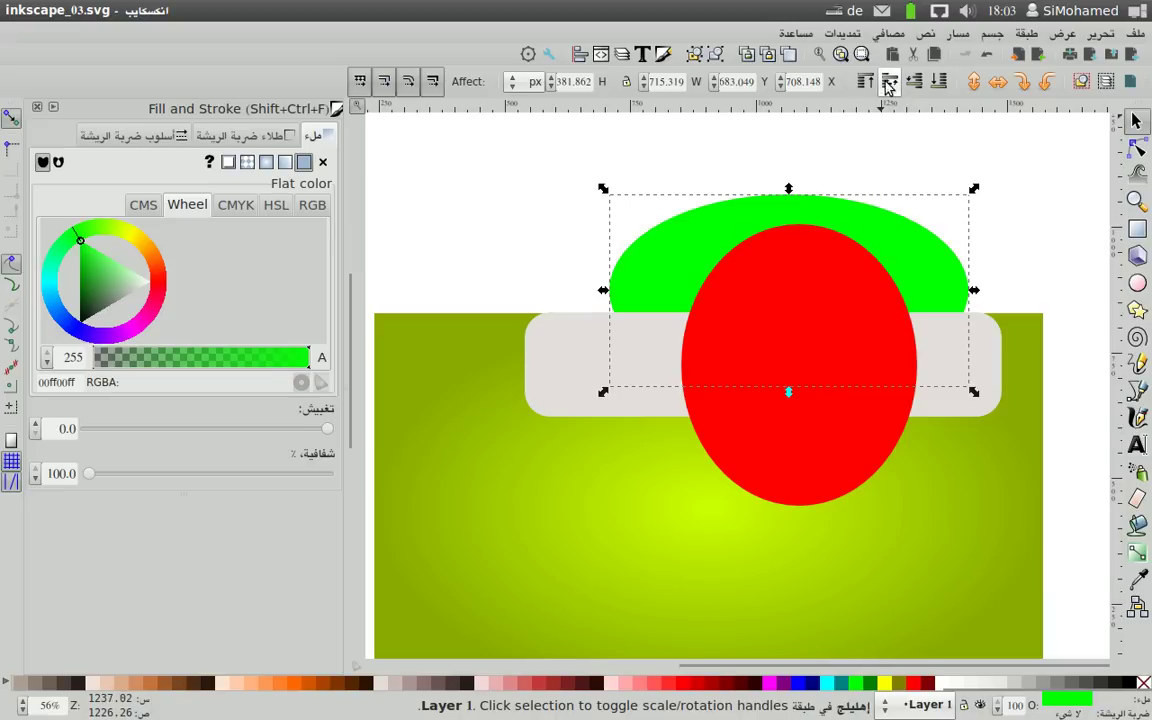
left_click(887, 85)
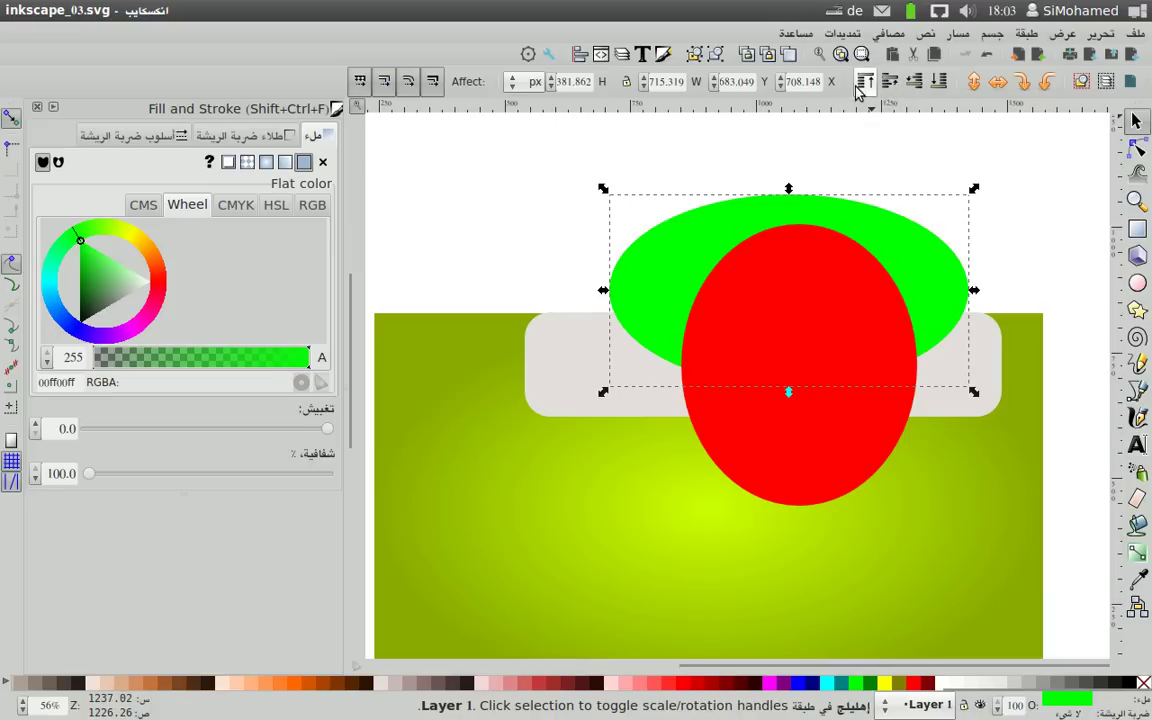
left_click(886, 86)
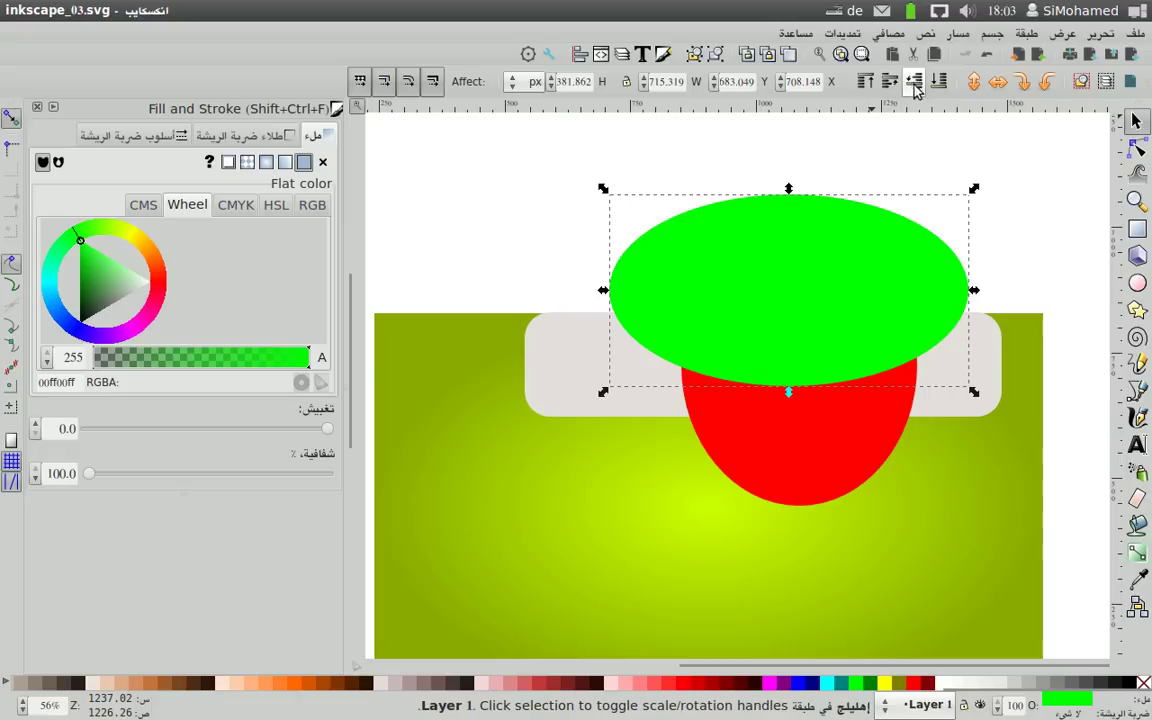
left_click(914, 85)
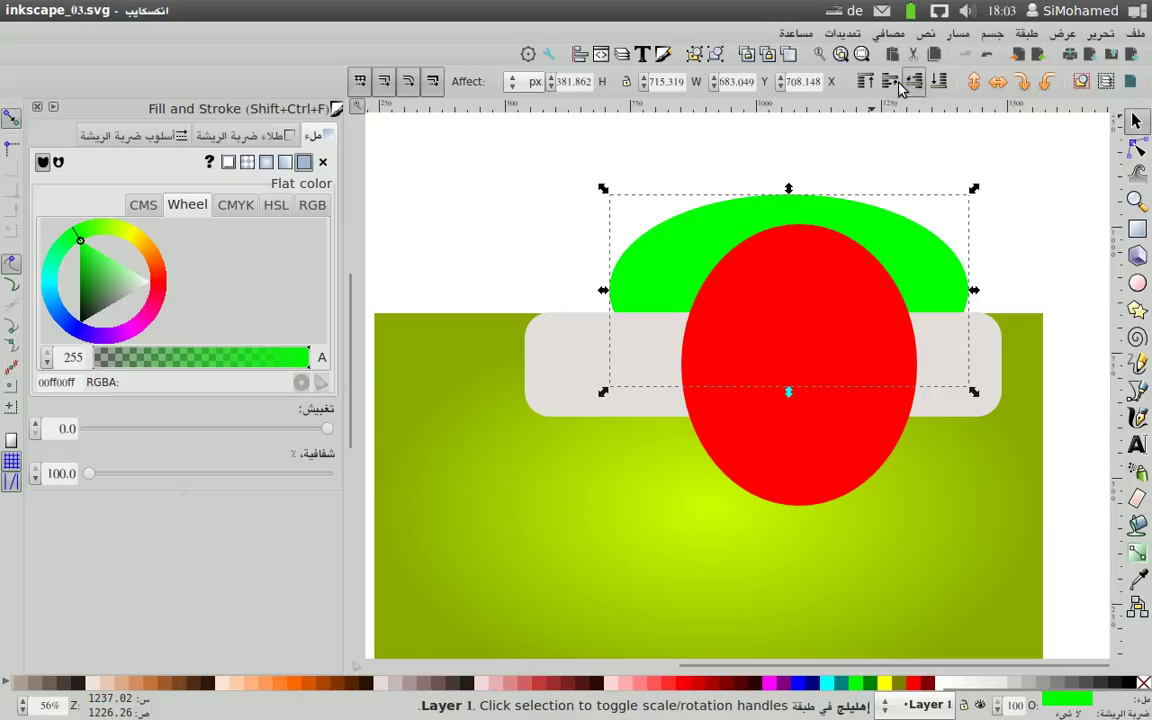
left_click(912, 222)
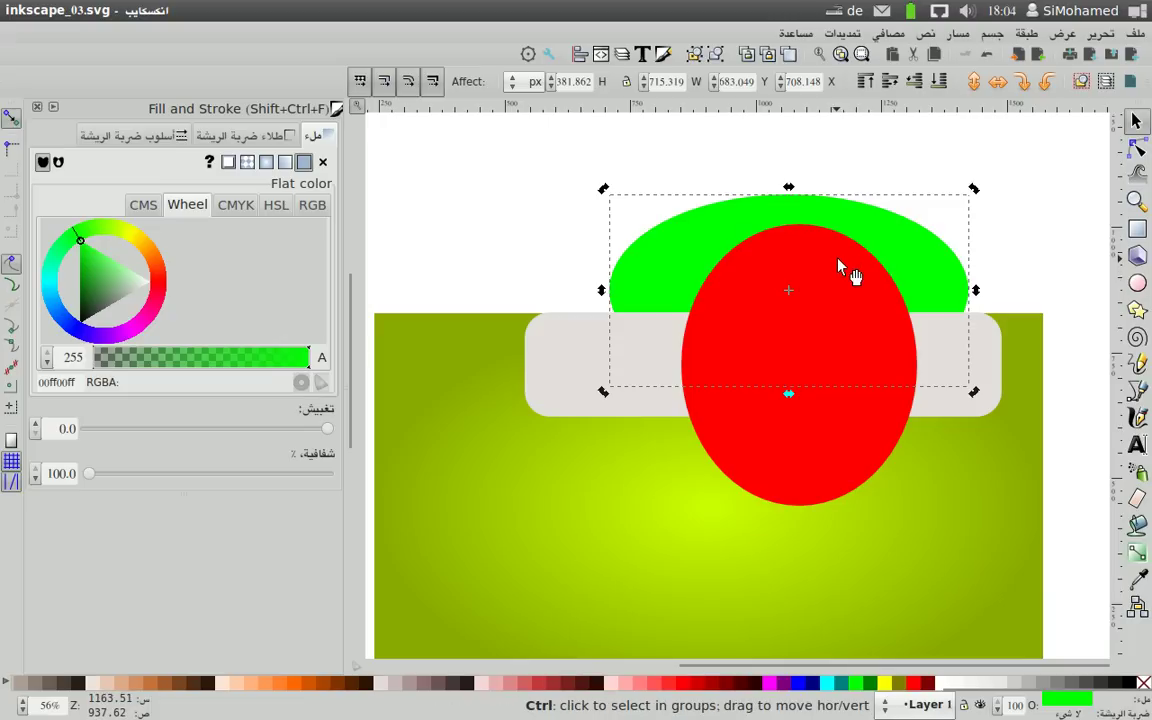
key("Page_Up")
key("Page_Down")
key("ctrl+z")
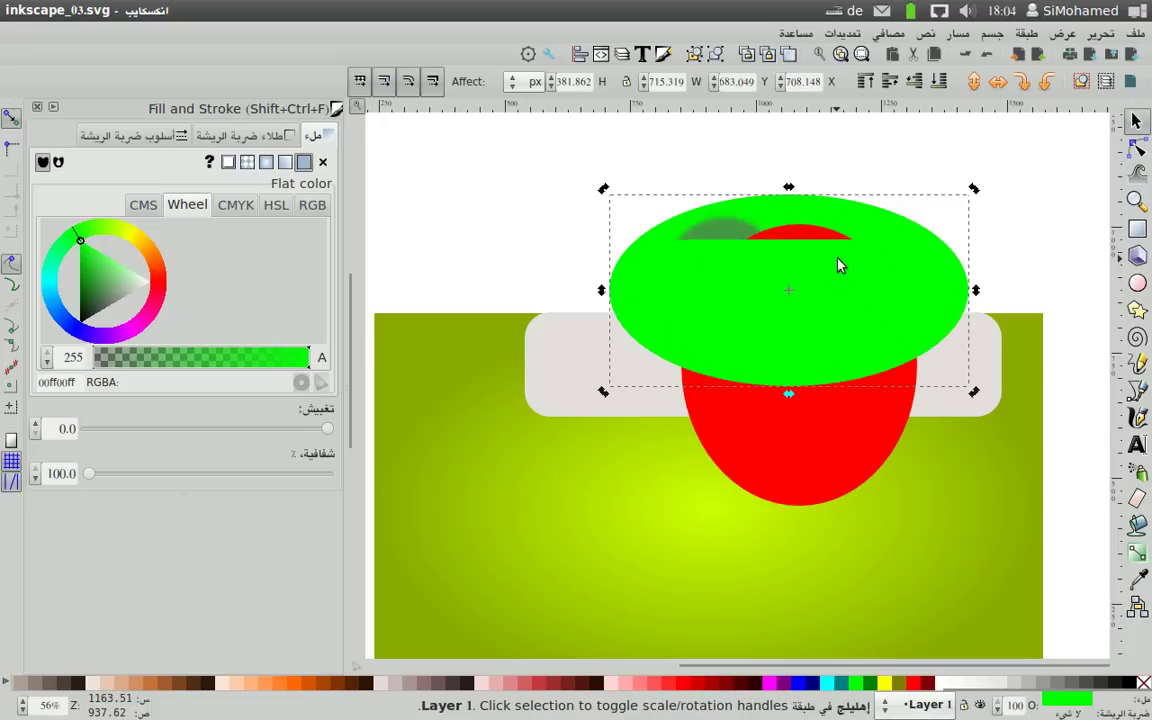
key("ctrl+z")
key("ctrl+z")
key("ctrl+z")
key("ctrl+z")
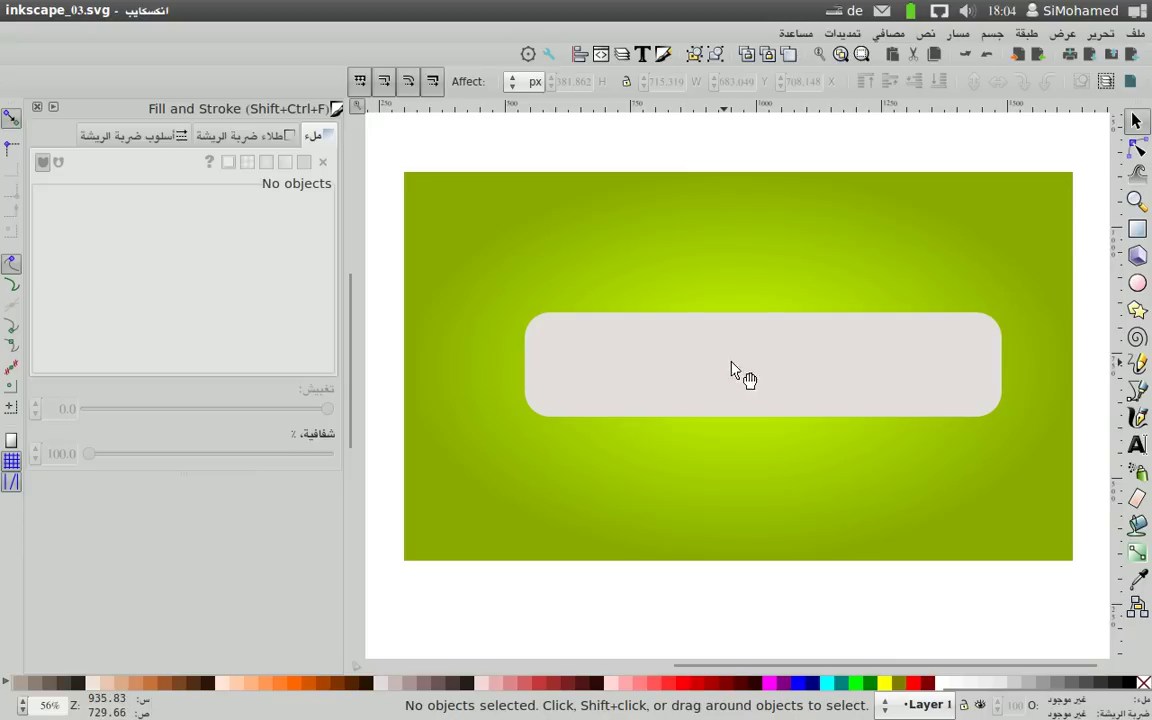
Lower the grey rounded bar beneath the Arabic text and check its stroke and fill.
left_click(828, 357)
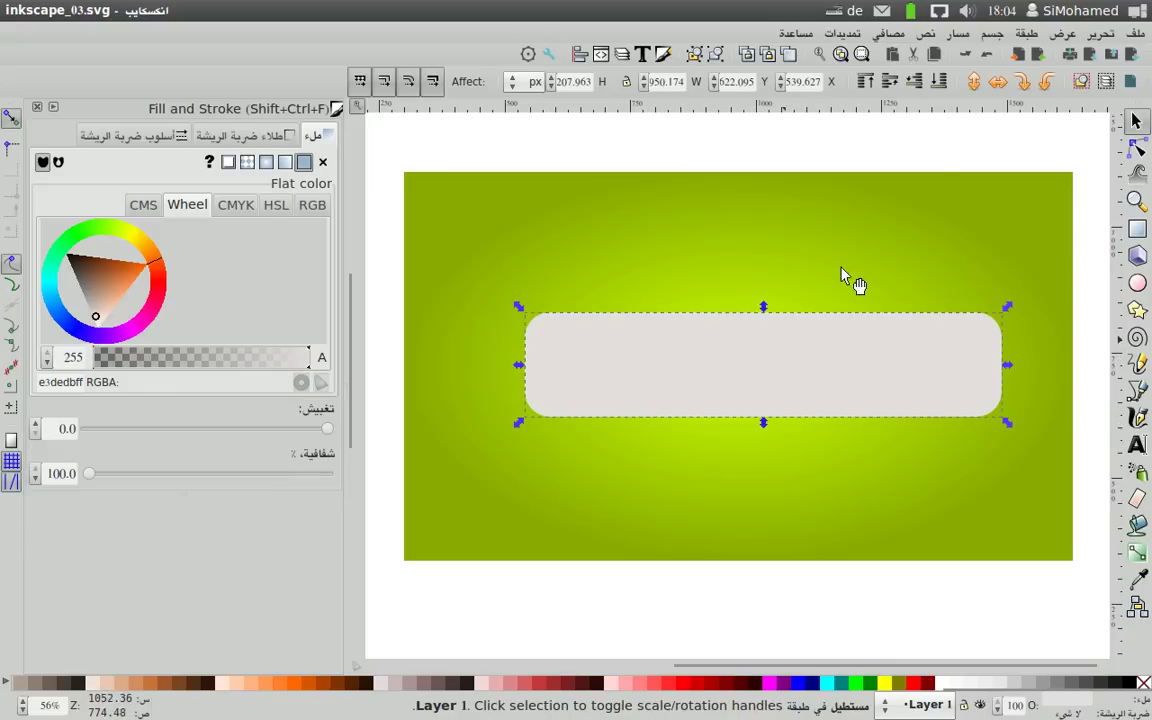
left_click(913, 84)
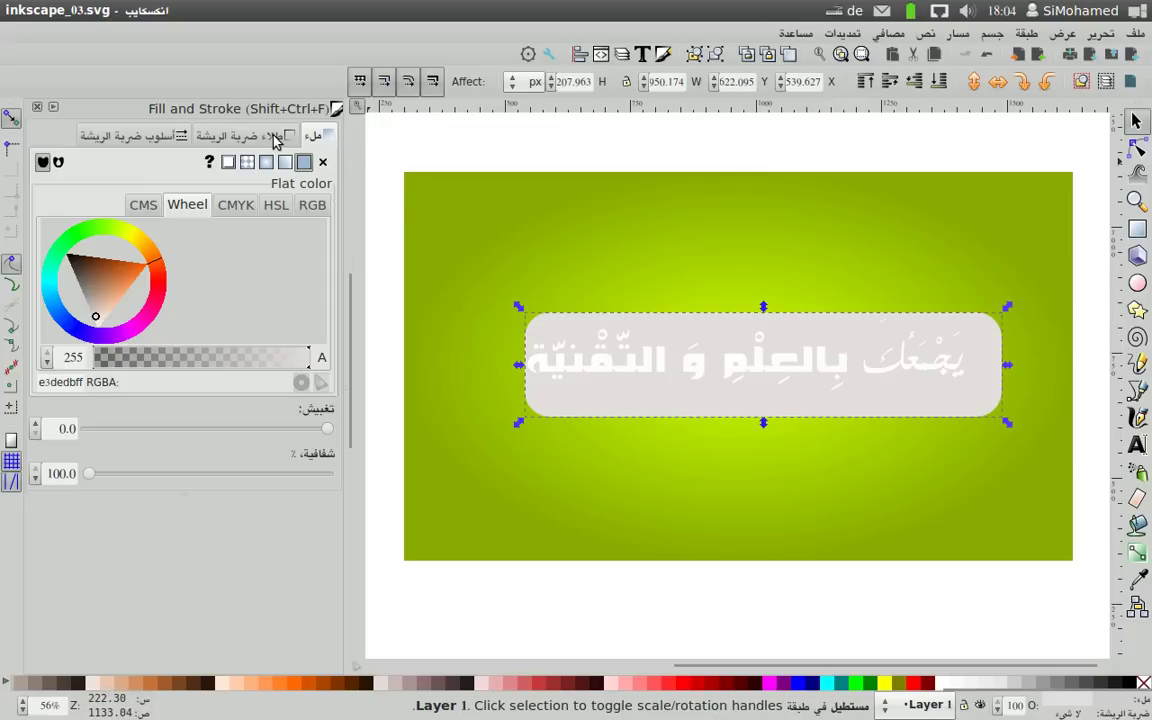
left_click(245, 133)
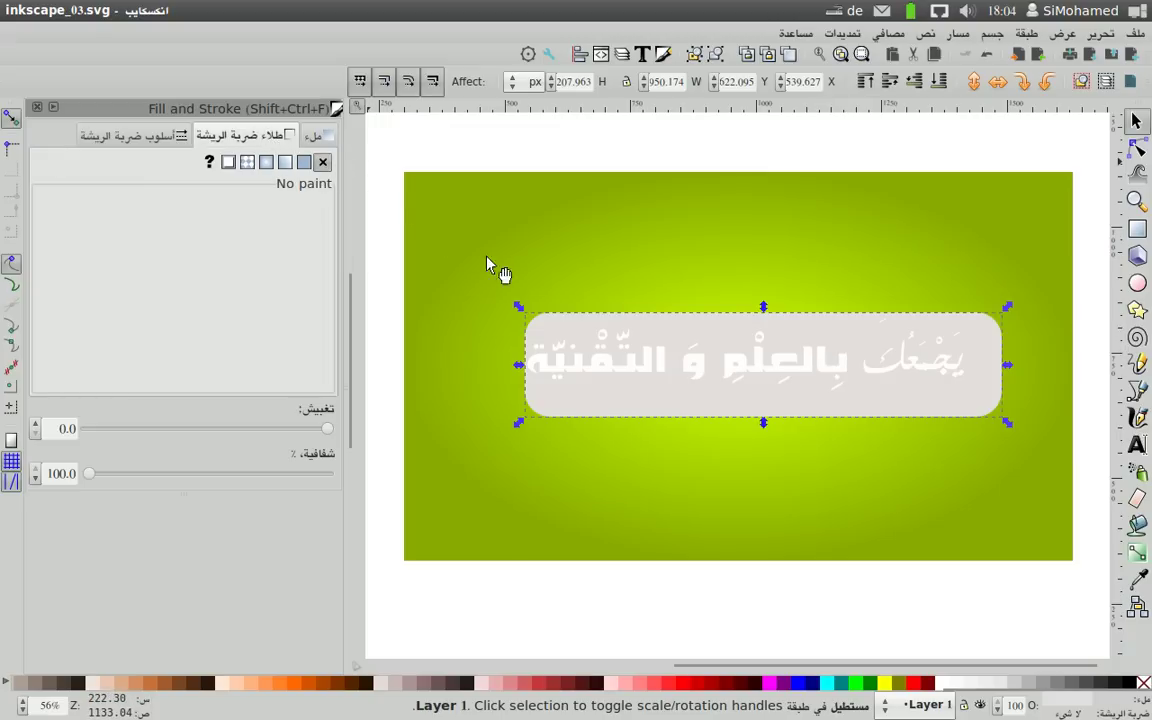
left_click(318, 135)
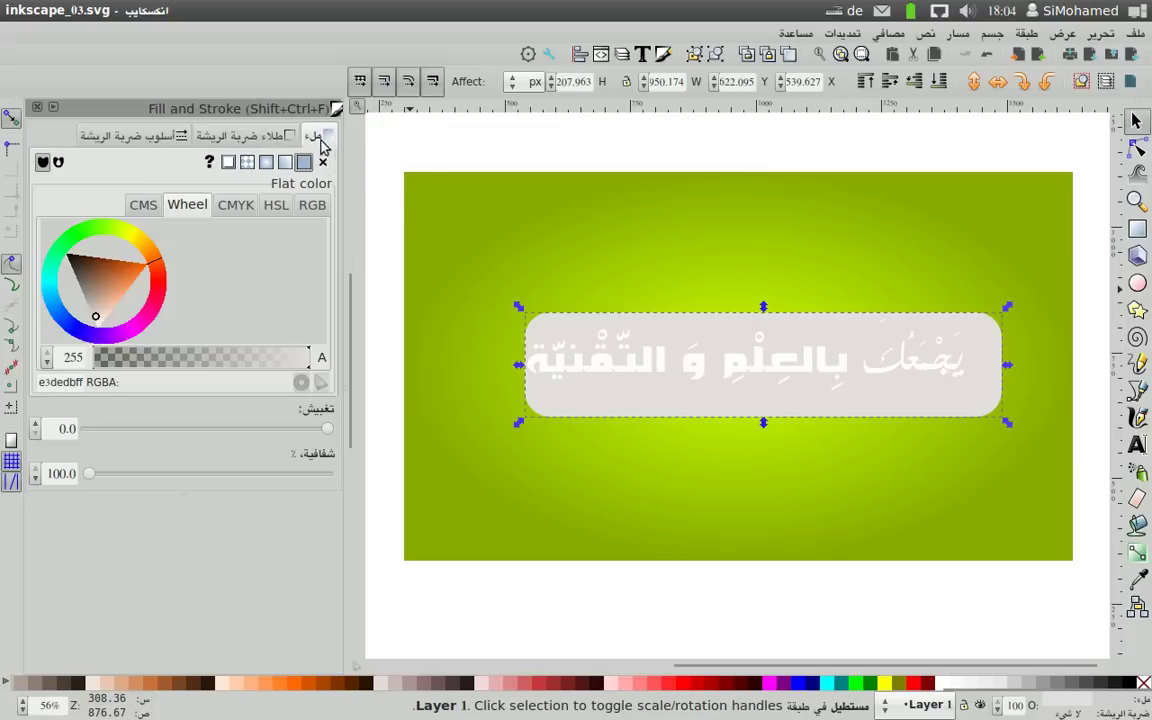
Give the rounded bar a radial gradient with a #CCFF00 centre stop.
left_click(265, 162)
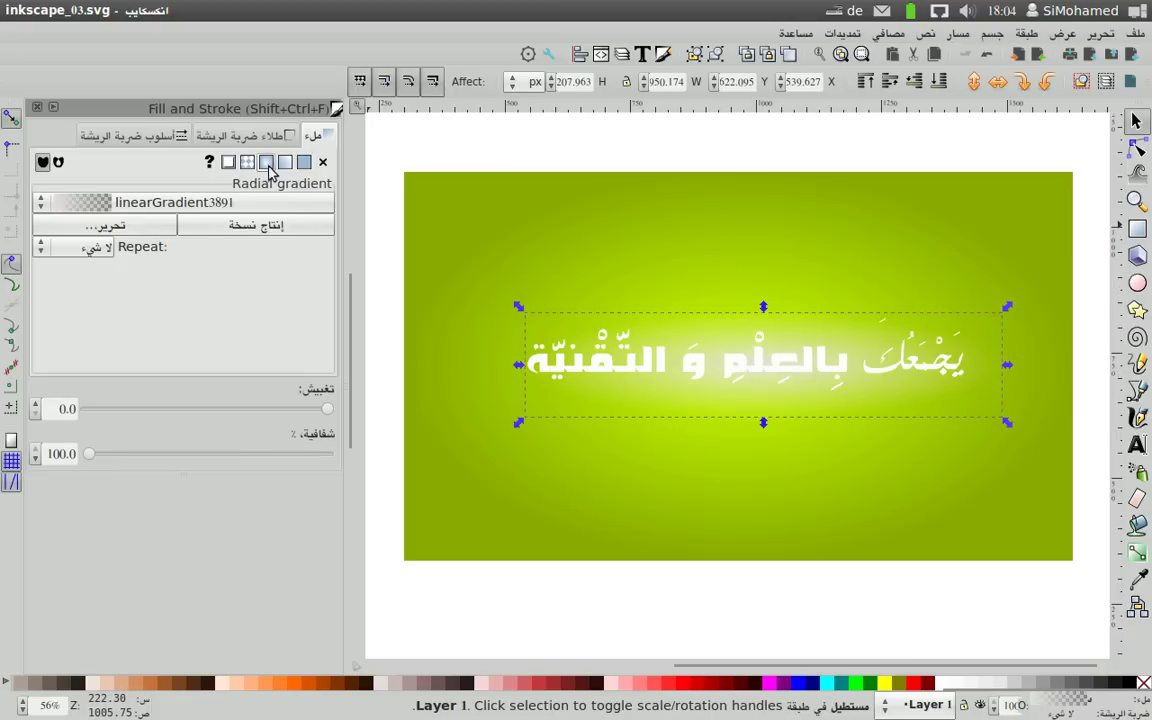
left_click(1138, 554)
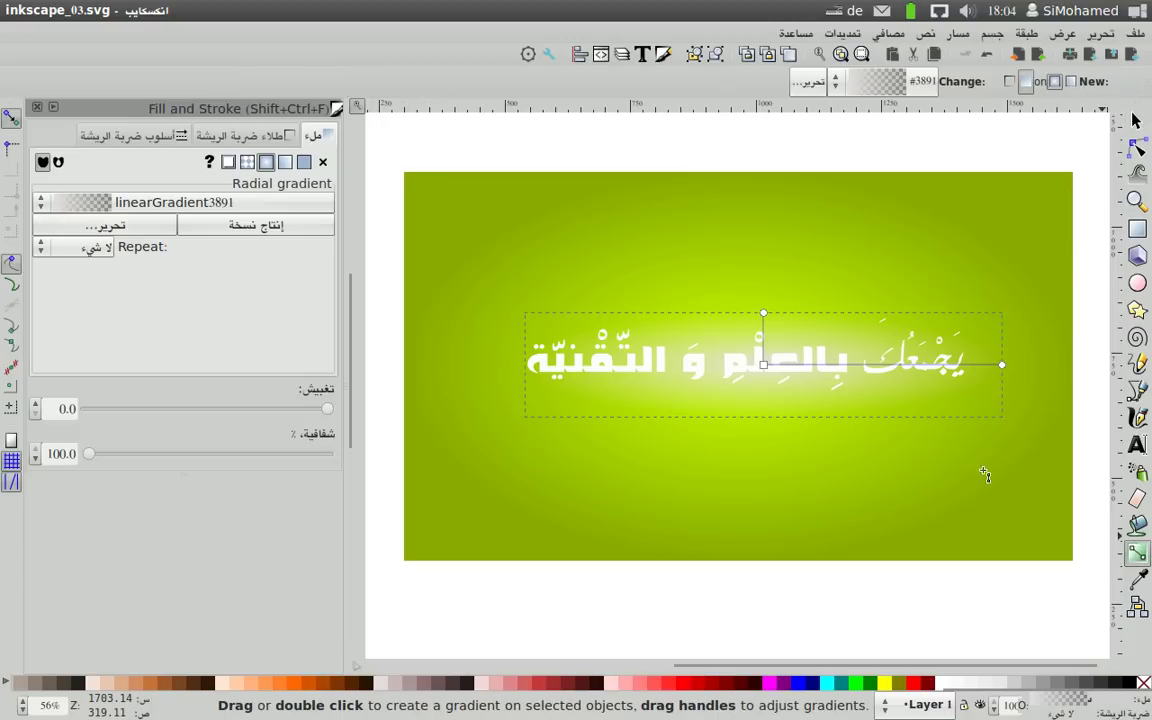
left_click(763, 365)
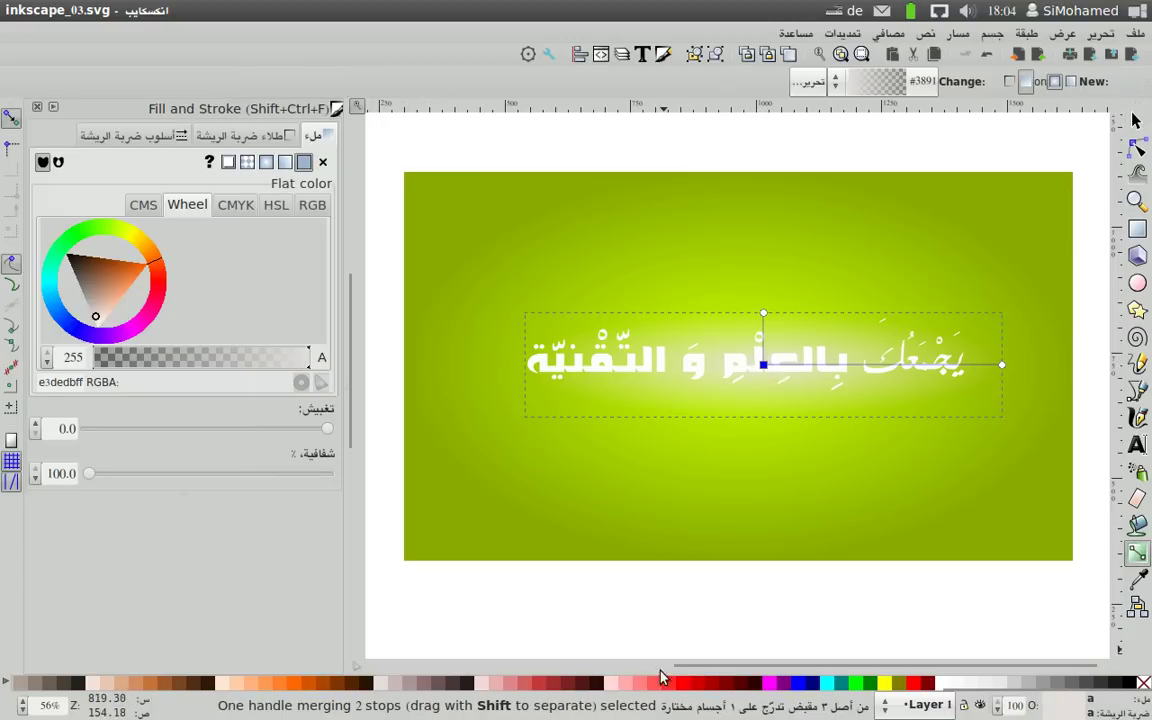
left_click_drag(679, 700, 495, 697)
left_click(484, 684)
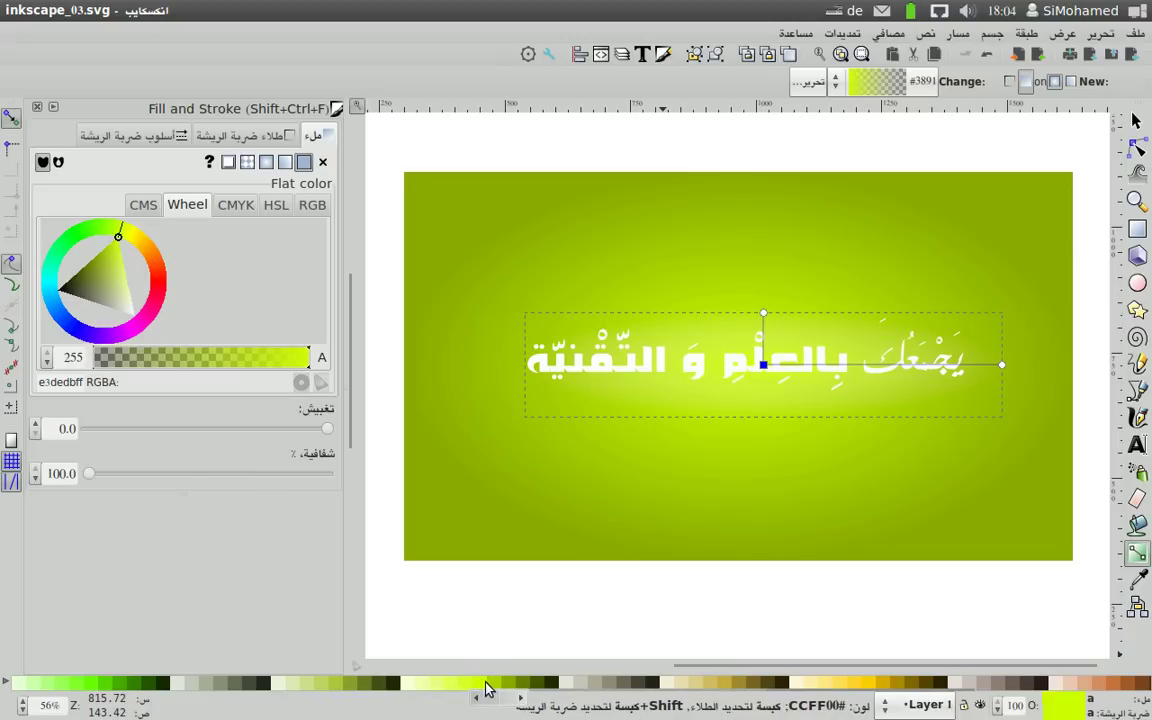
Set the gradient's outer stop to #AAD400 and verify both stop colours.
left_click(1001, 366)
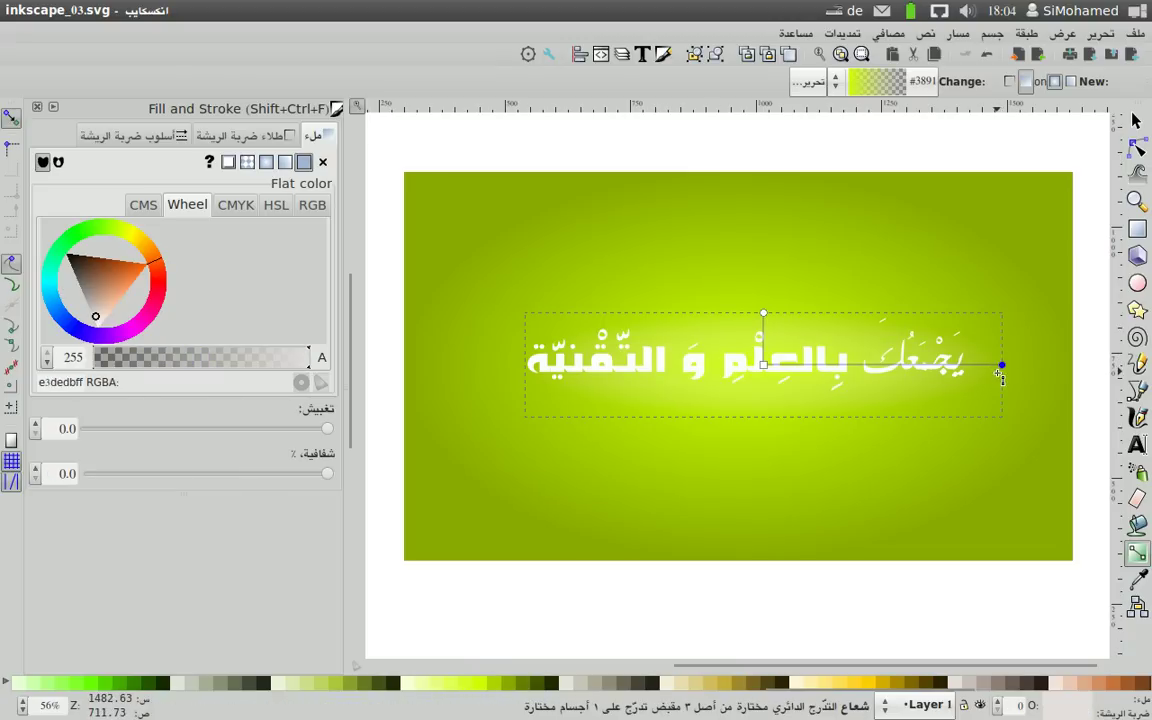
left_click(495, 688)
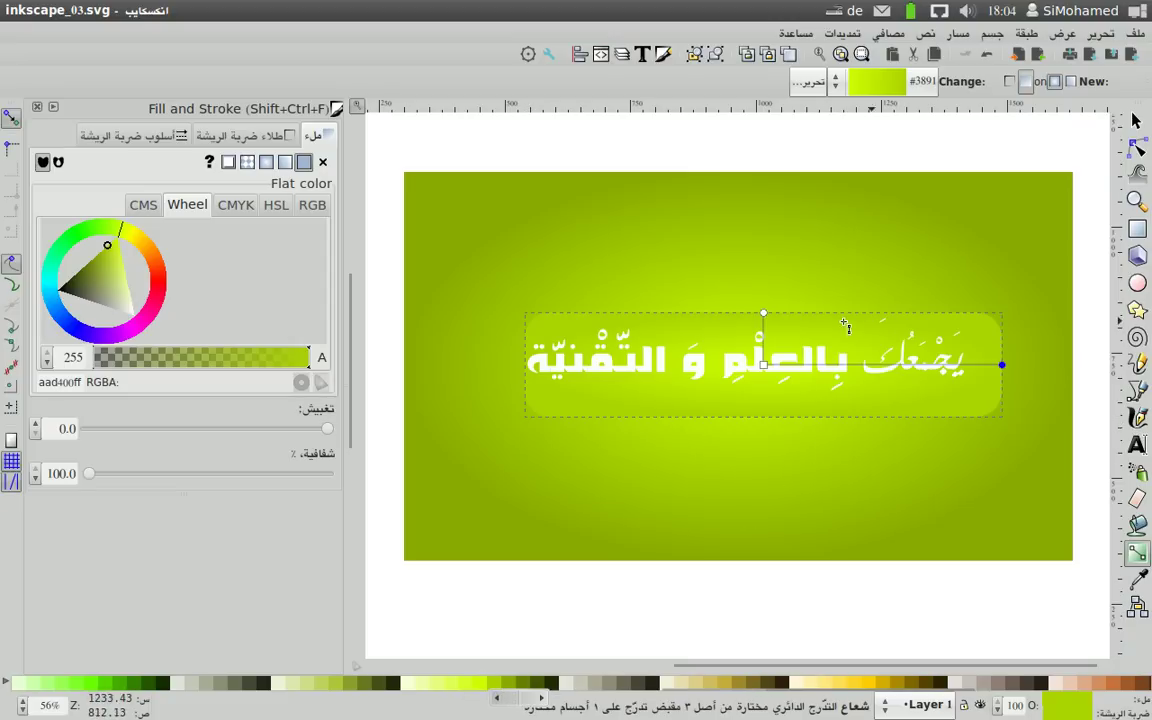
left_click(763, 365)
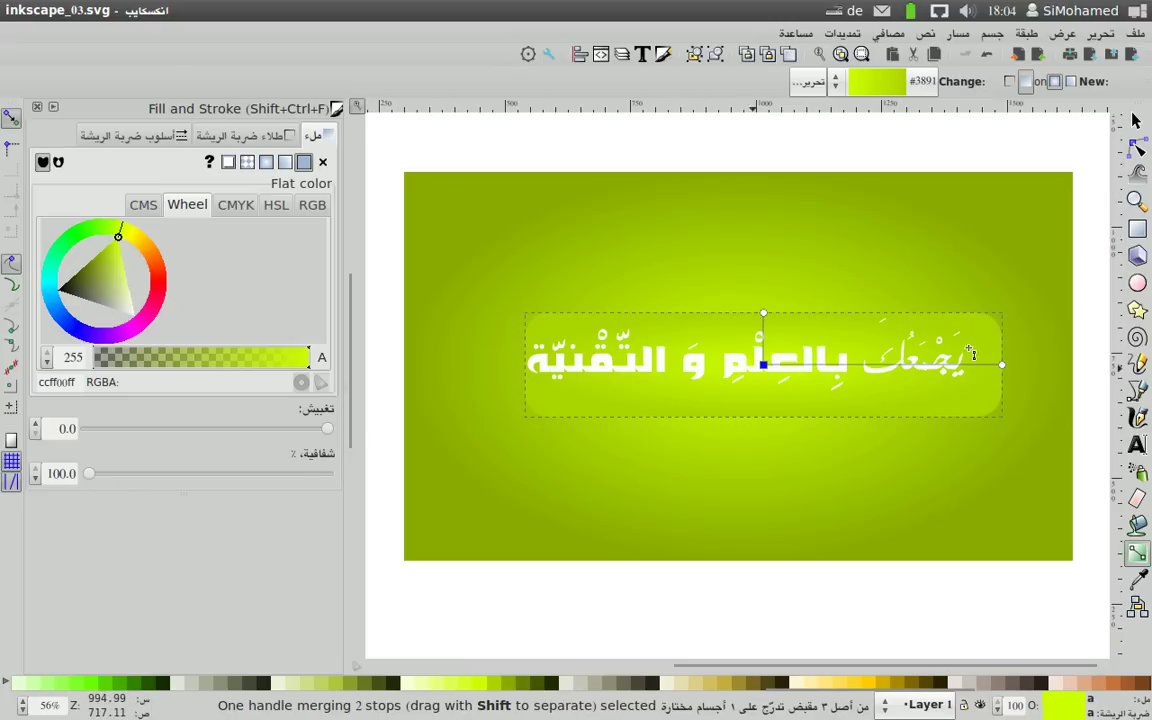
left_click(1001, 366)
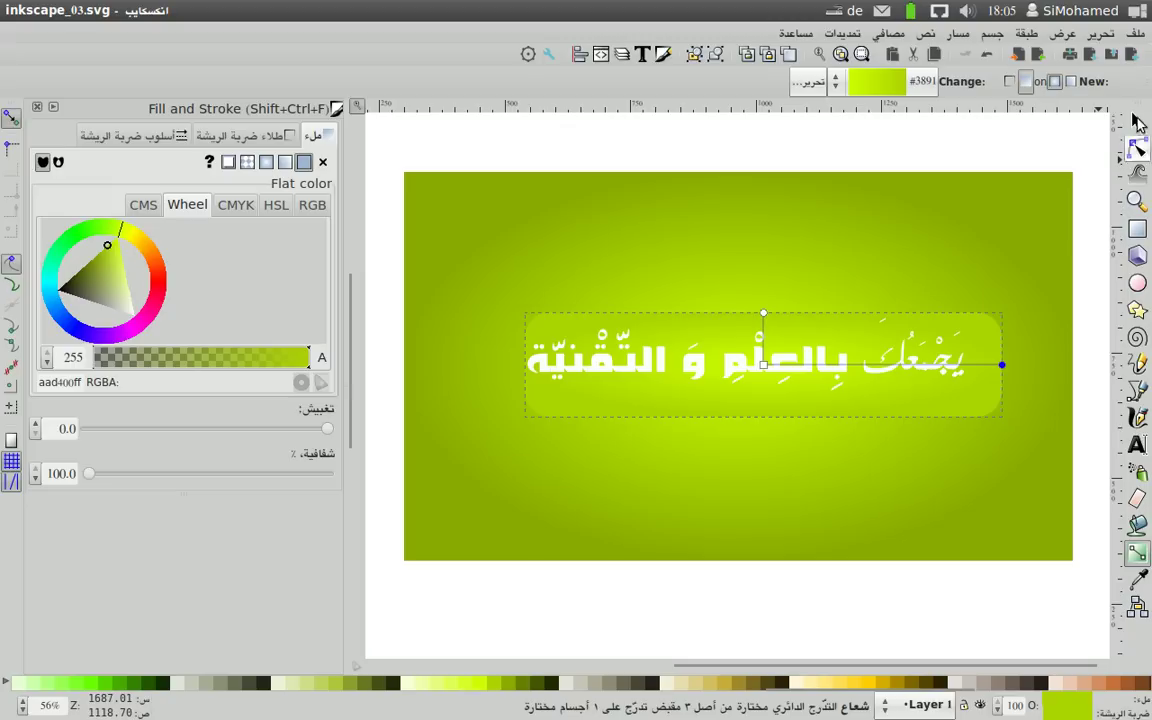
left_click(1133, 121)
left_click(902, 469)
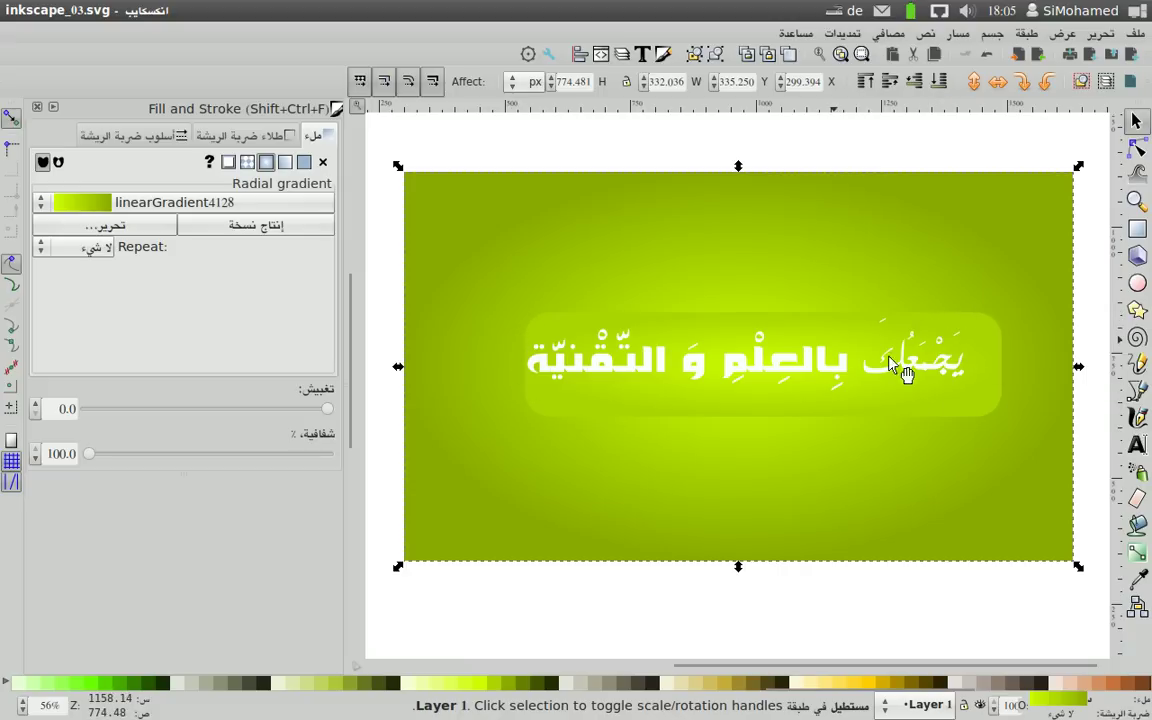
Raise the rounded bar to the top and fill it with flat grey.
left_click(992, 345)
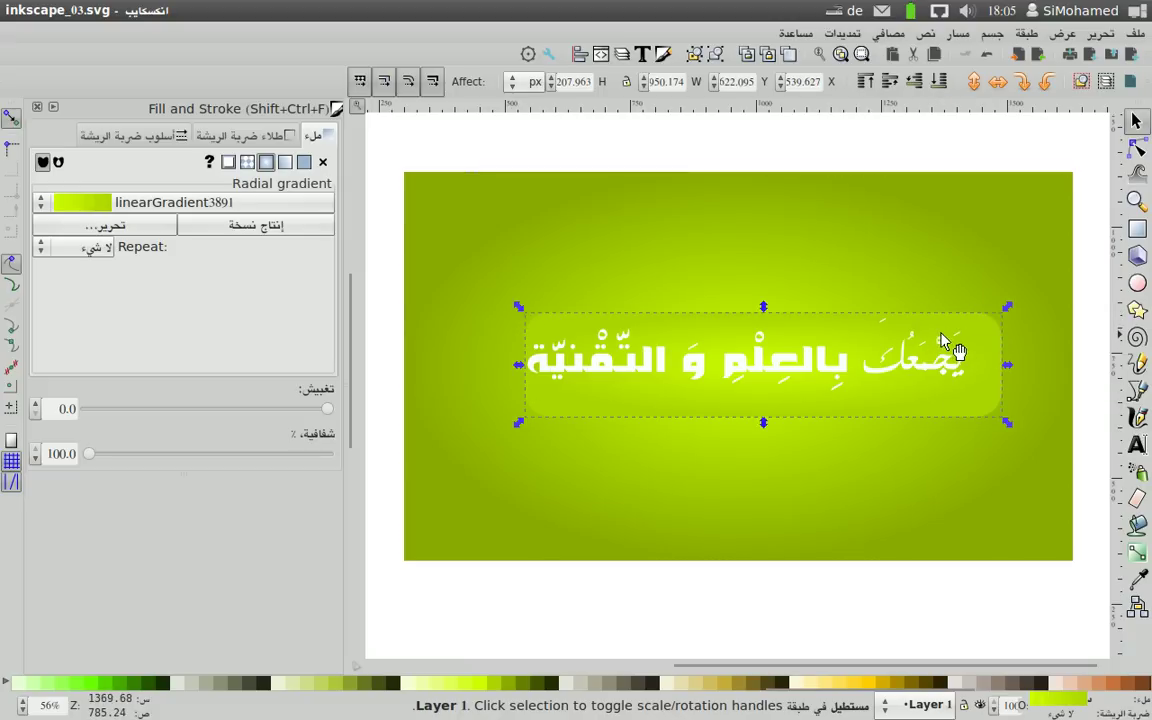
key("ctrl")
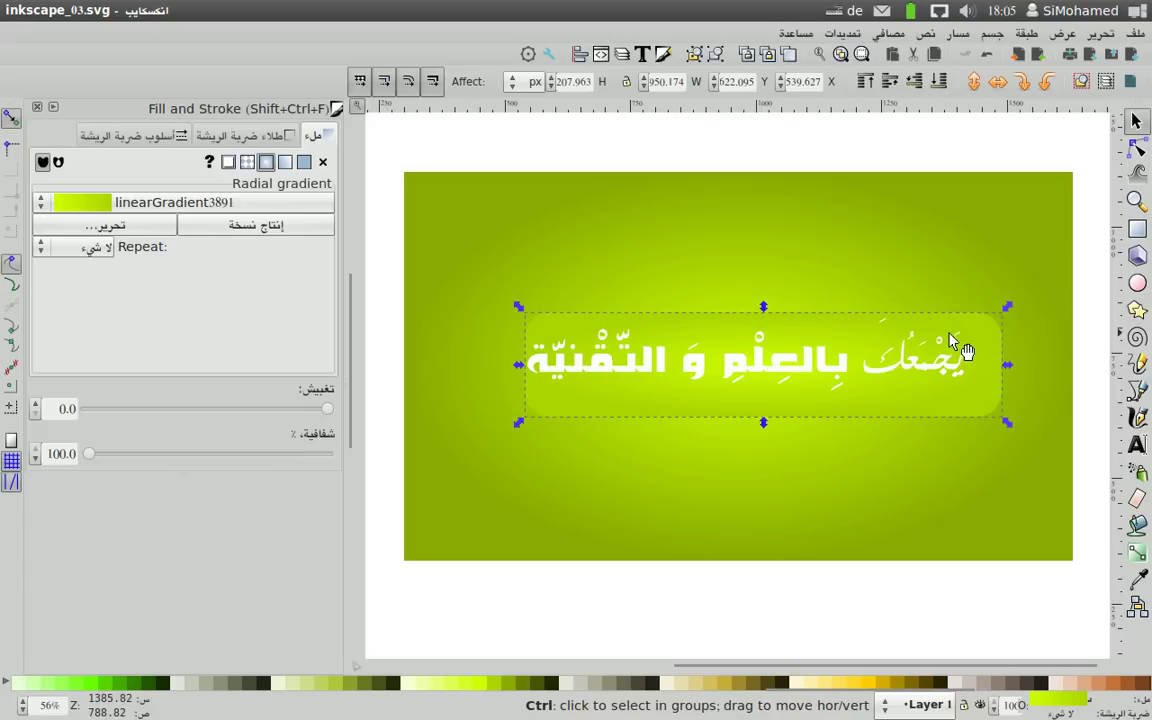
key("Home")
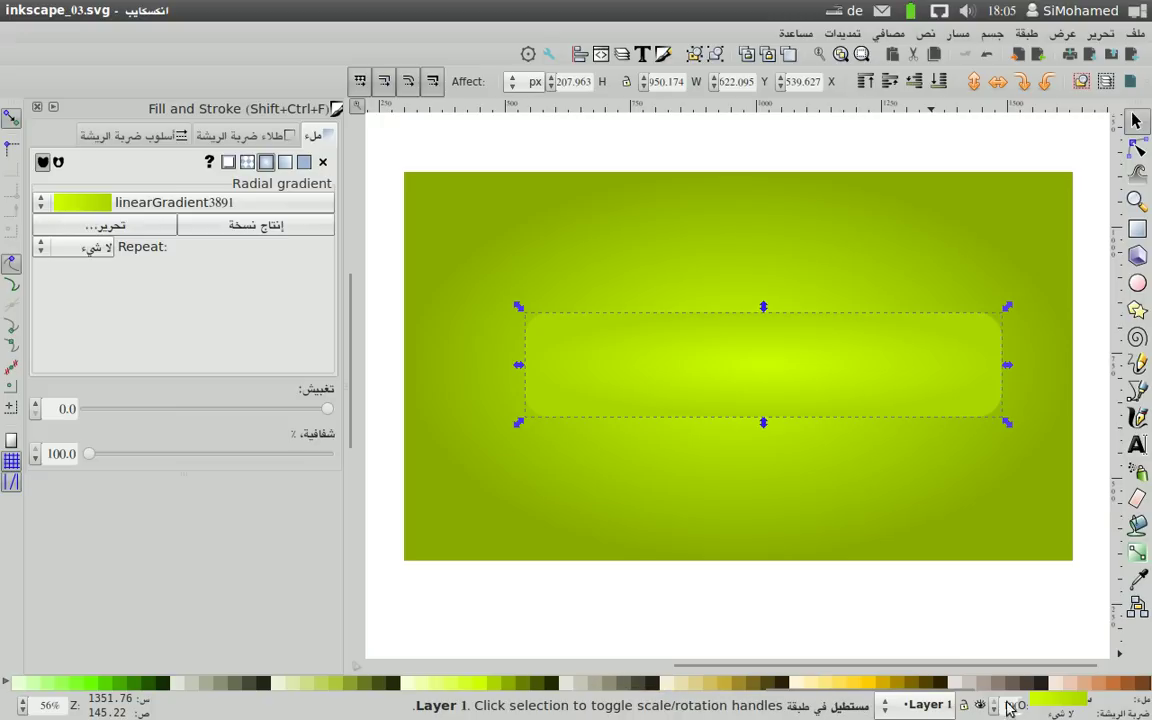
left_click(955, 700)
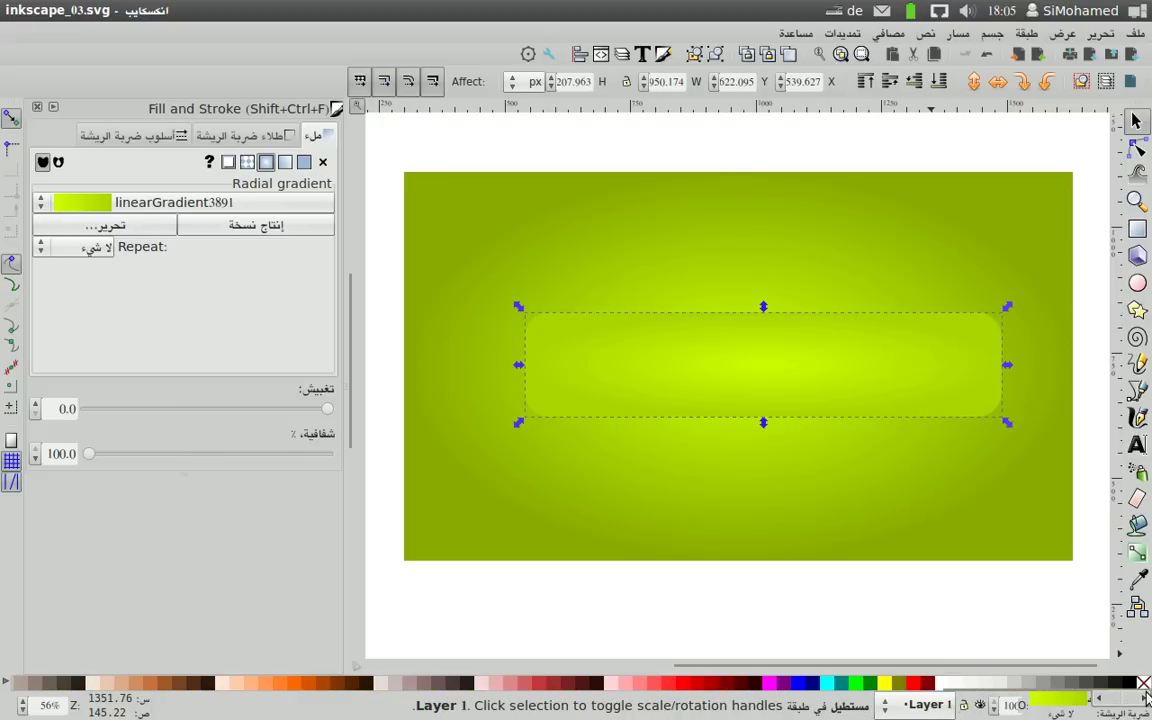
left_click(1036, 684)
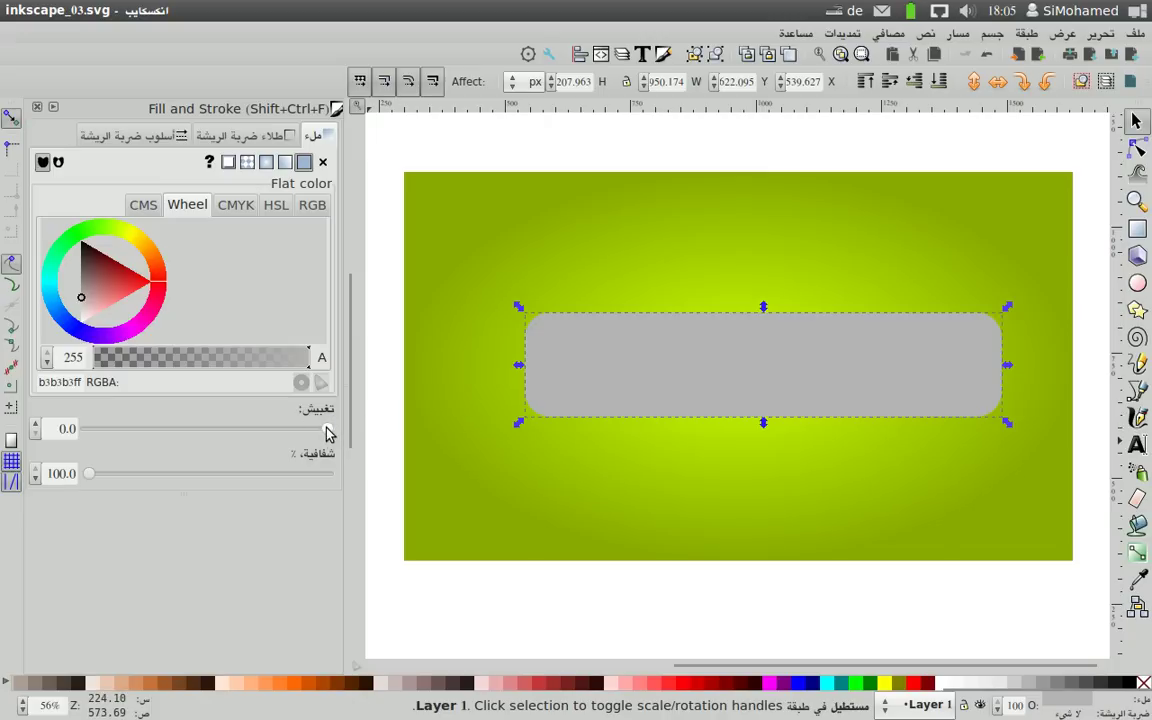
Blur the bar and make it semi-transparent, then put the Arabic text in front.
left_click(290, 430)
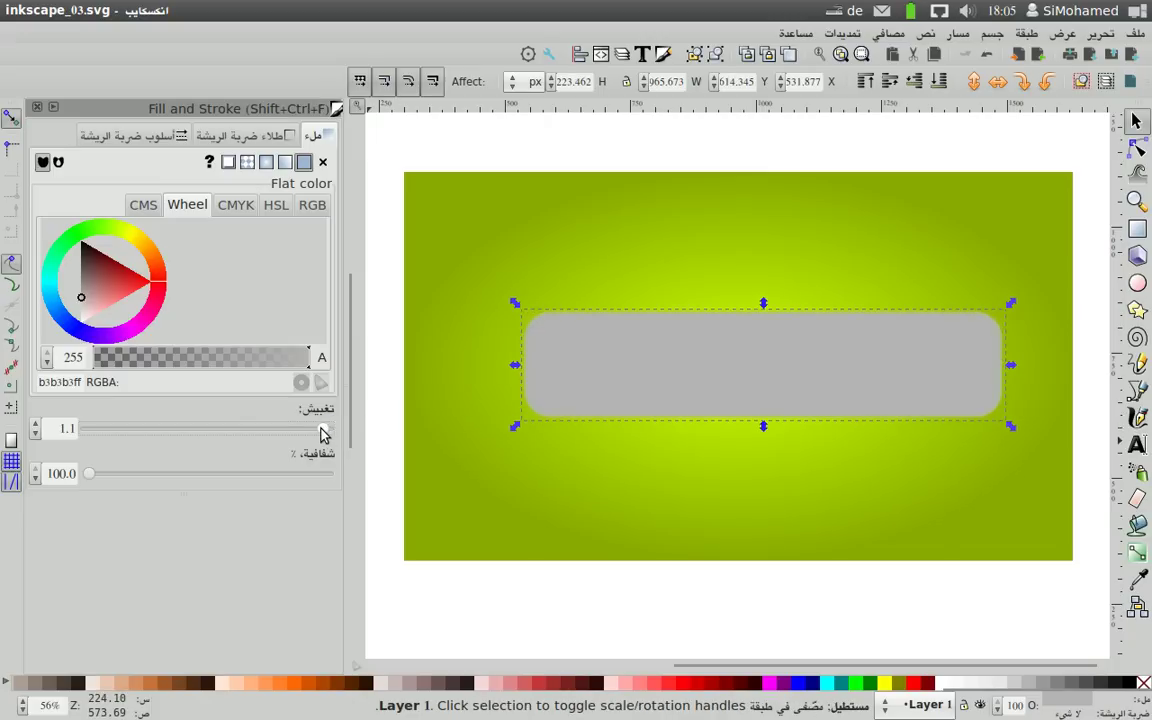
left_click(35, 425)
type("2.2")
double_click(63, 429)
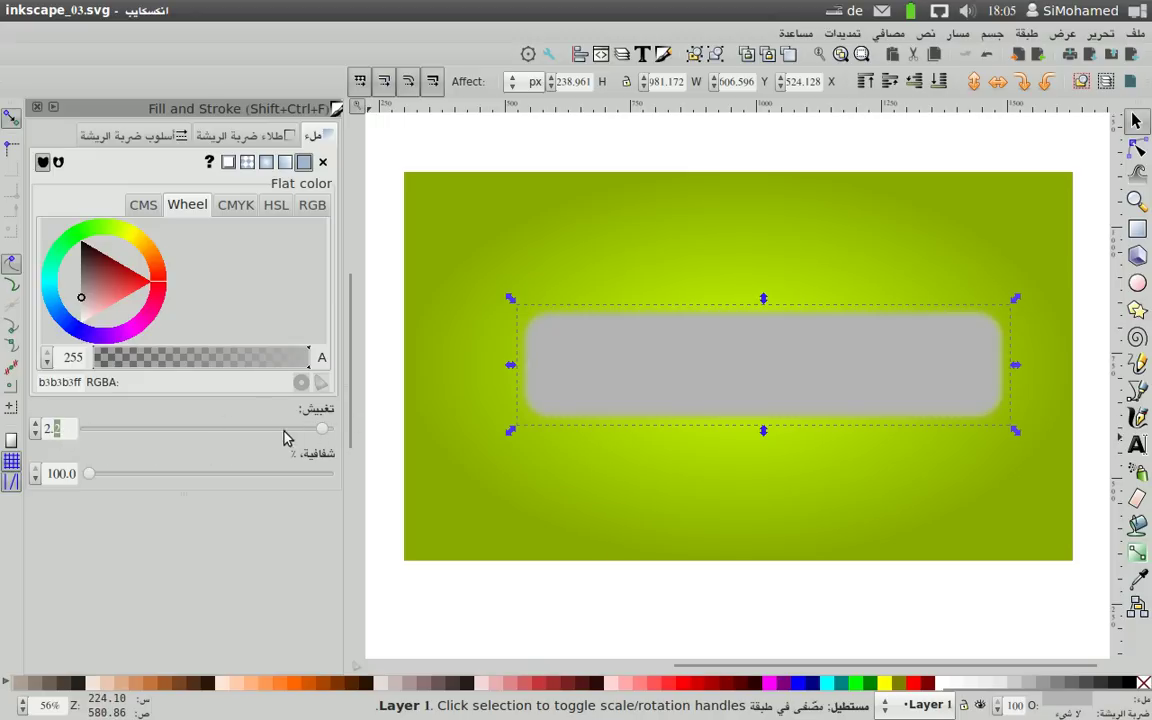
left_click_drag(88, 474, 141, 479)
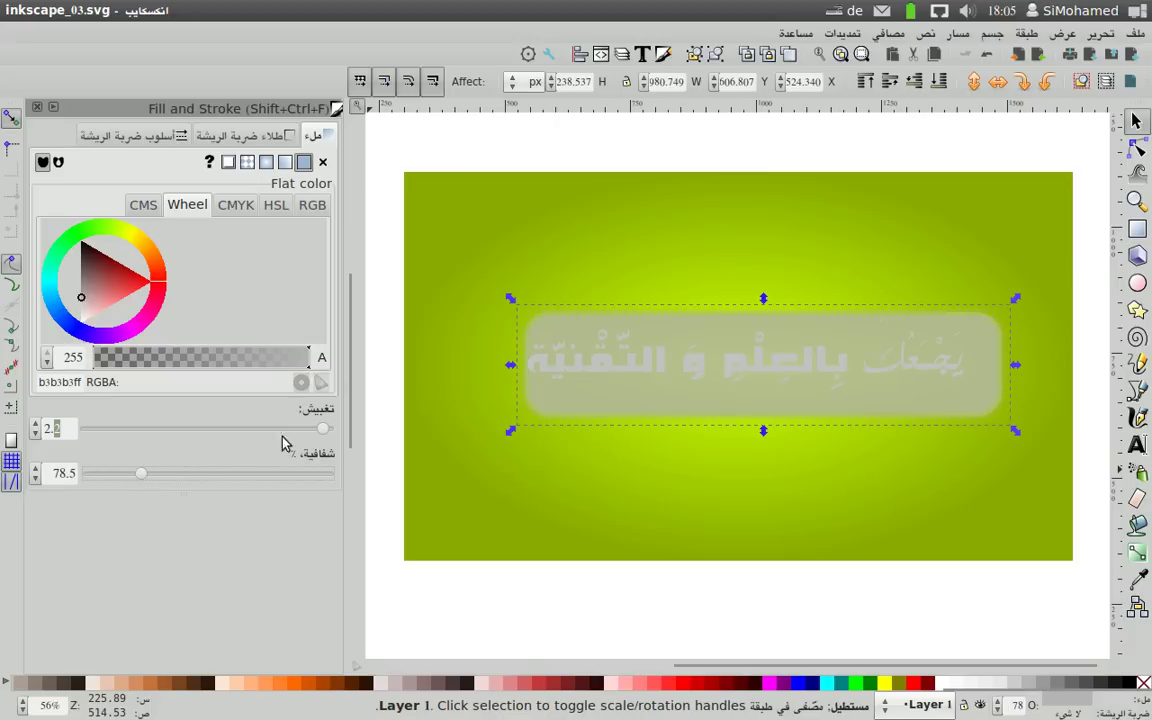
left_click(913, 84)
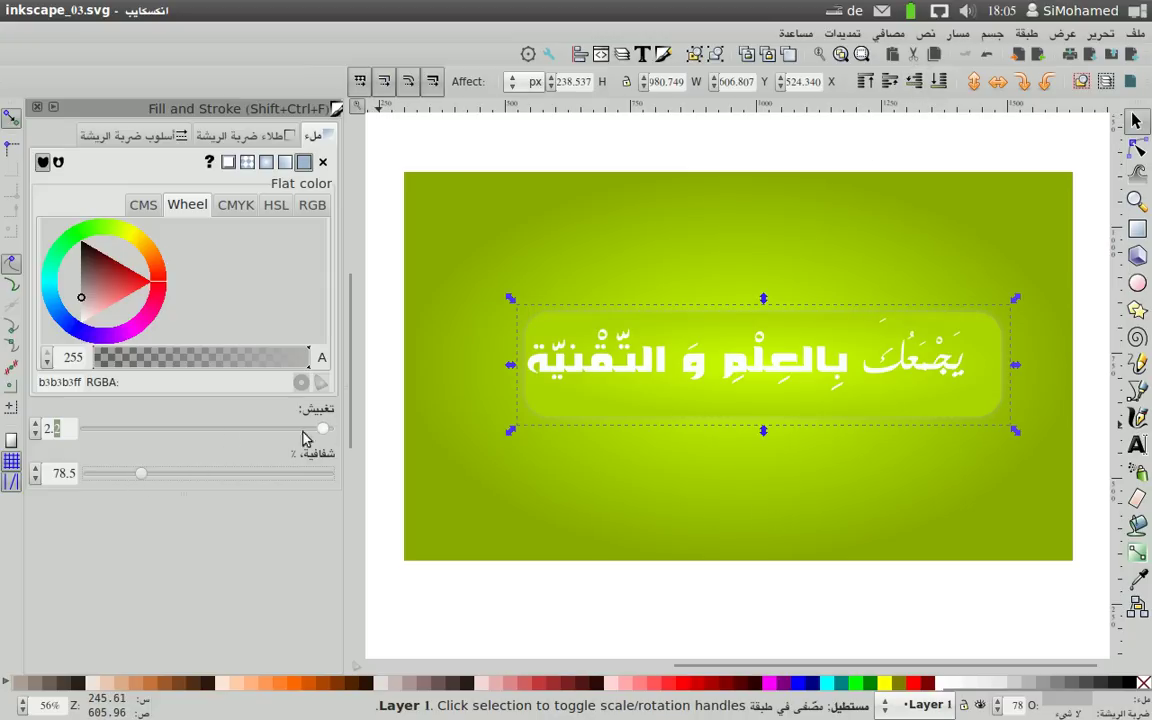
Set the bar's blur to 2.0 and reduce its opacity to about 32%.
left_click(36, 432)
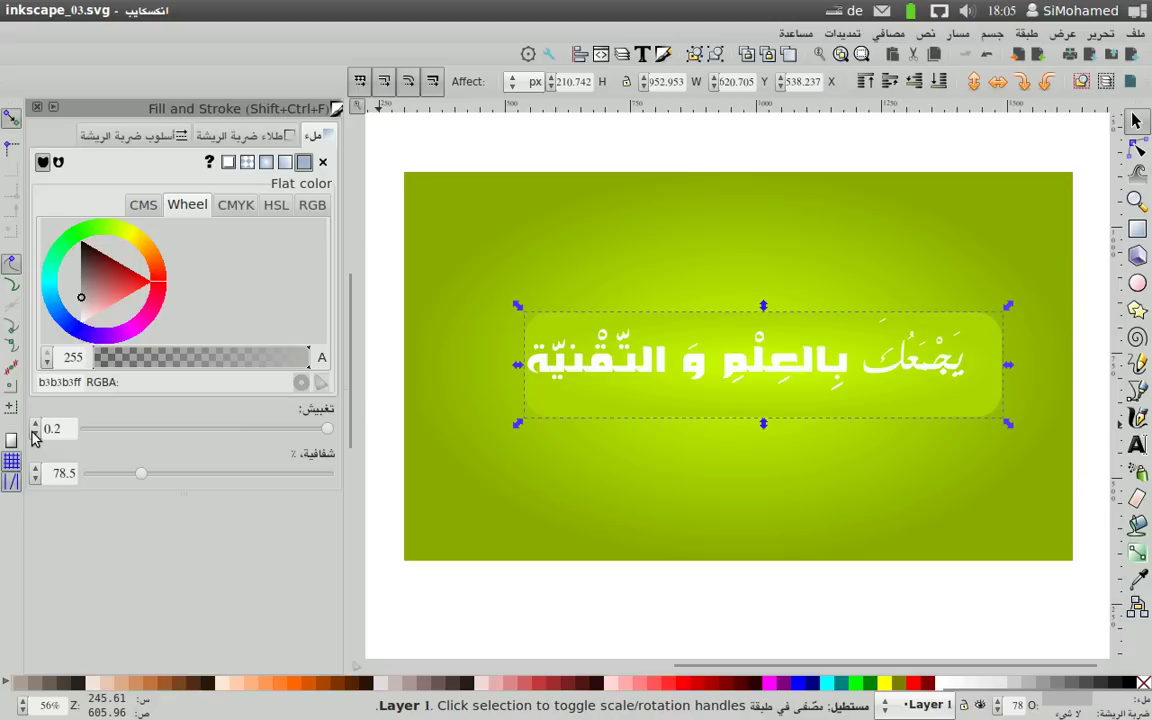
double_click(47, 429)
type("1")
key("Return")
type("2")
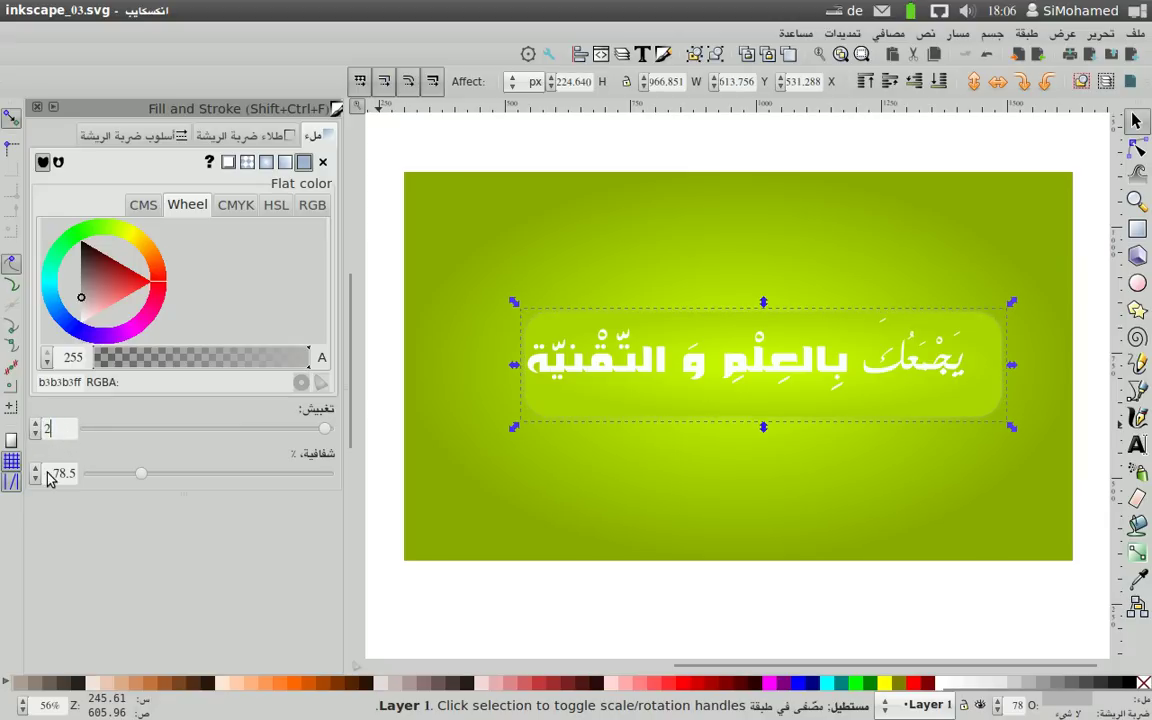
key("Tab")
left_click_drag(141, 478, 158, 480)
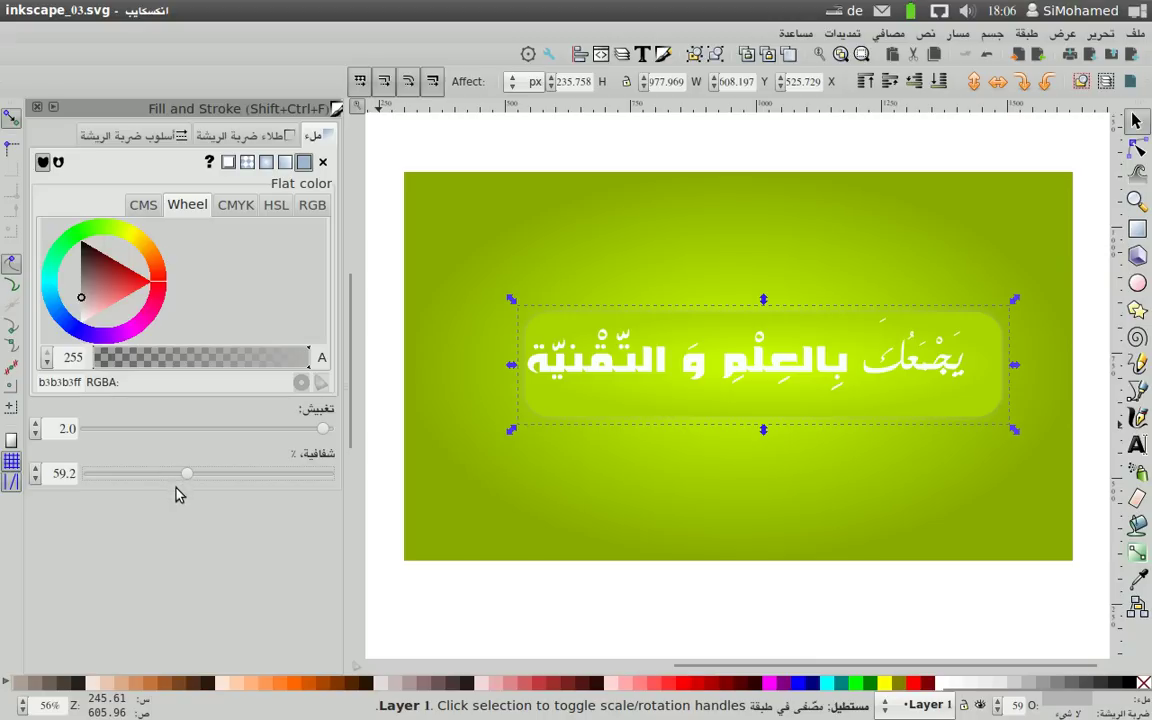
left_click_drag(212, 485, 250, 478)
left_click(494, 505)
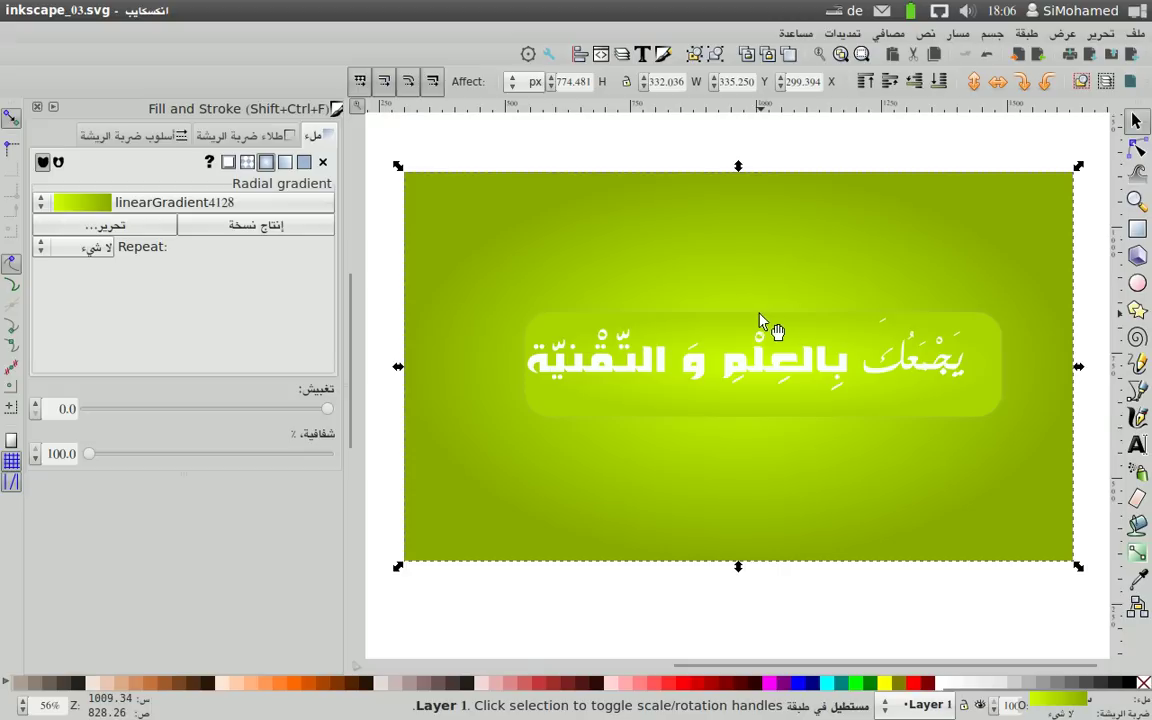
Raise the rounded bar one step above the Arabic text.
left_click(812, 337)
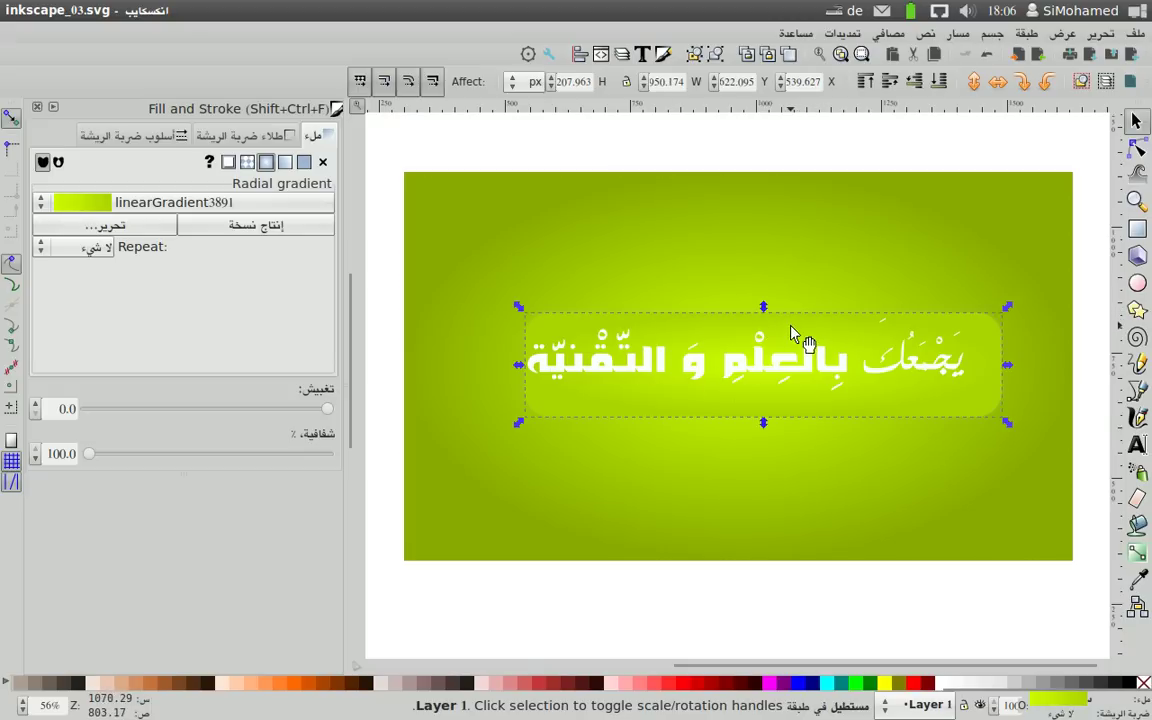
key("ctrl")
key("Page_Up")
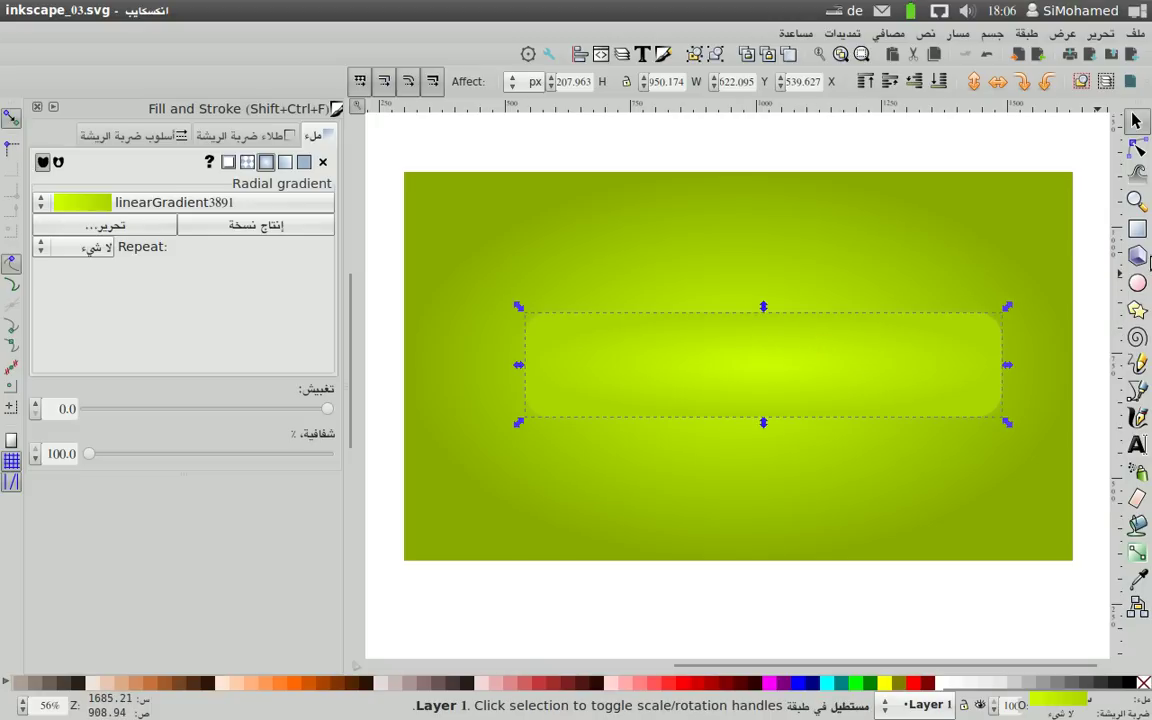
Draw a wide ellipse across the banner's upper half and select it together with the bar.
left_click(1137, 283)
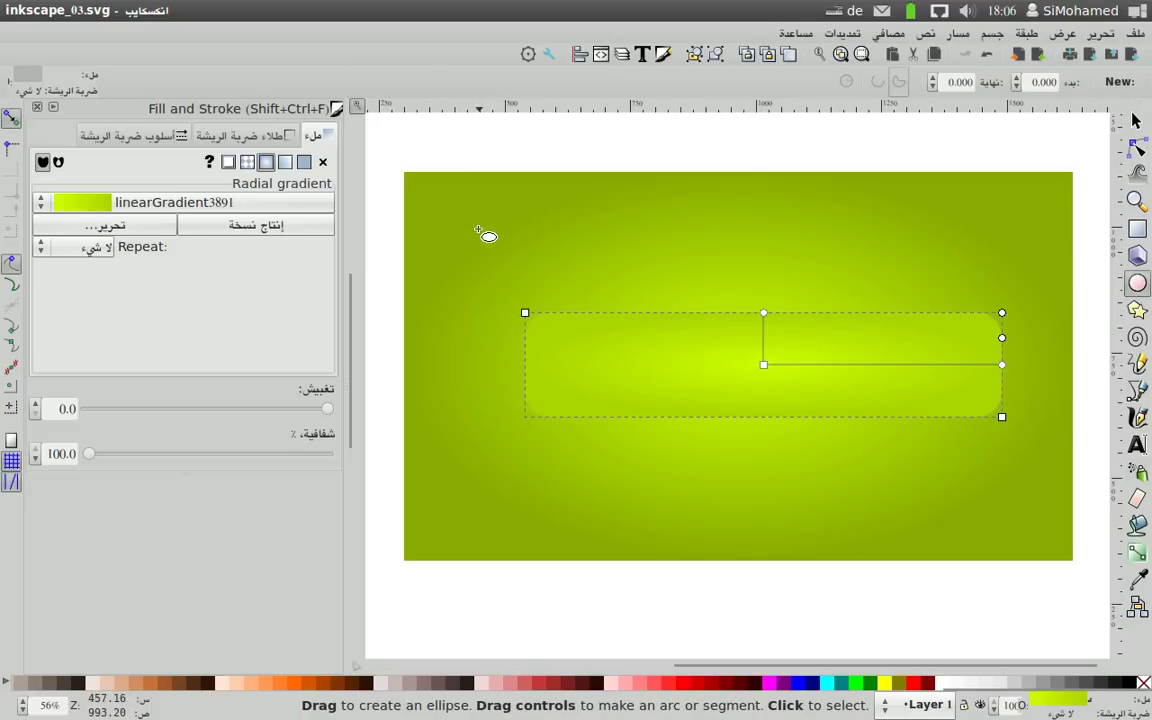
mouse_move(474, 205)
left_mouse_down()
mouse_move(763, 371)
mouse_move(920, 362)
mouse_move(1018, 375)
mouse_move(1041, 398)
mouse_move(1041, 385)
left_mouse_up()
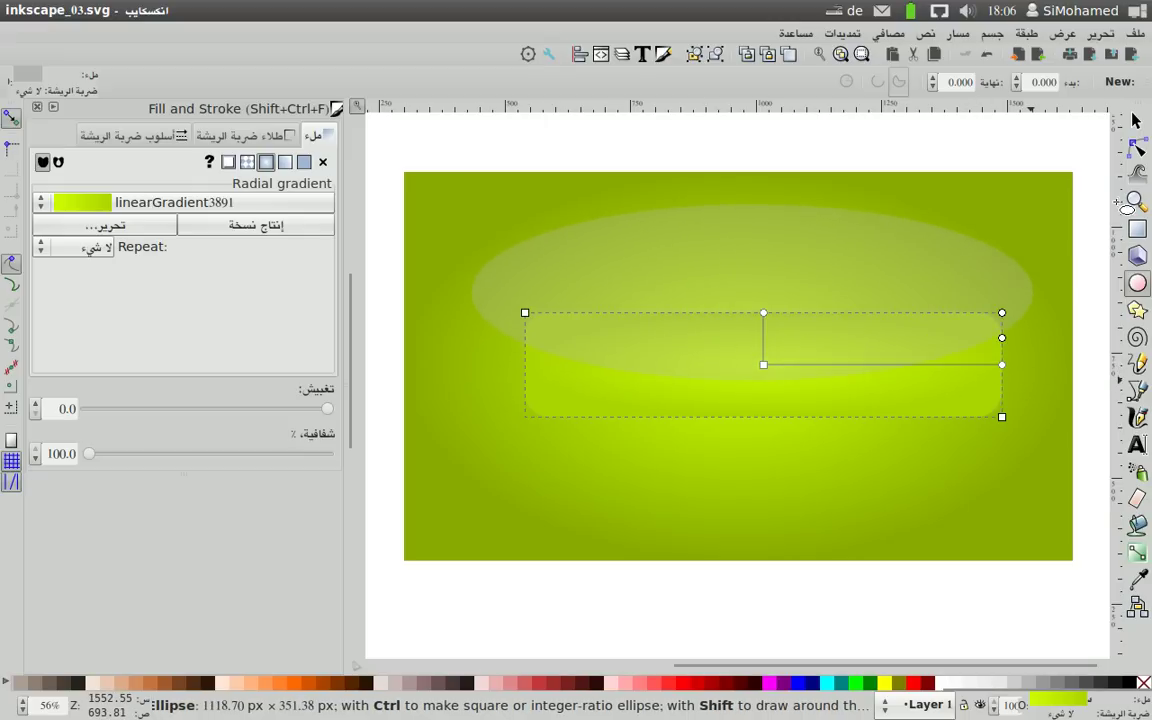
key("s")
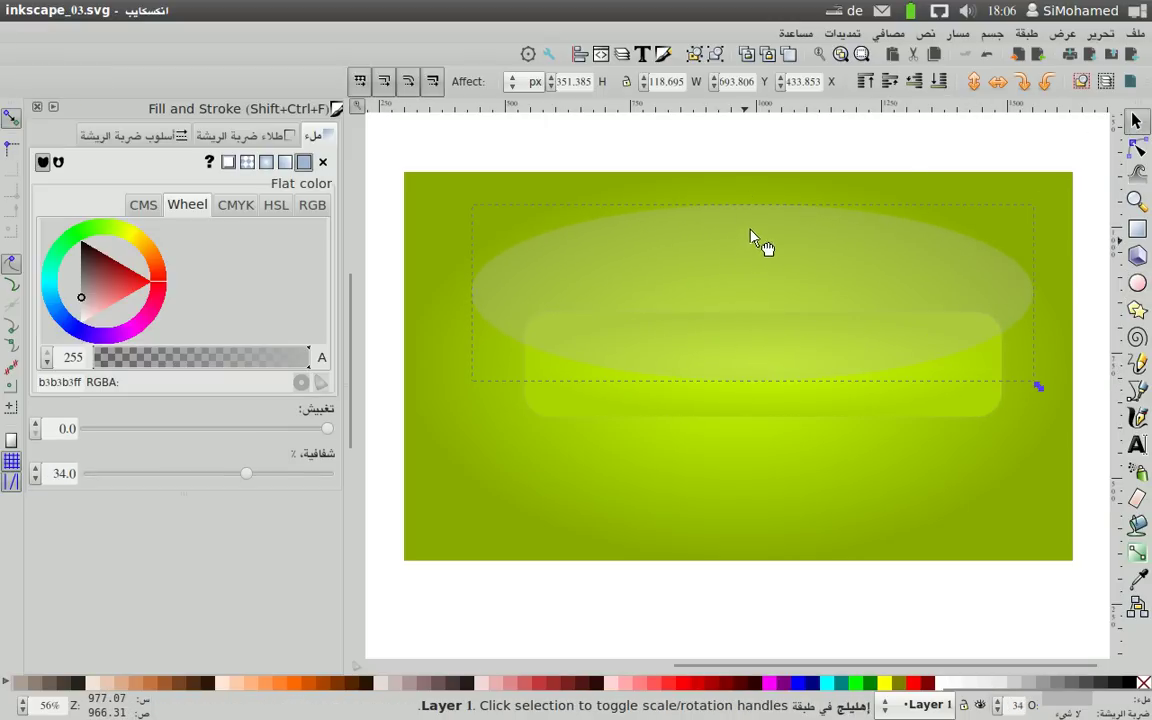
left_click_drag(751, 231, 711, 316)
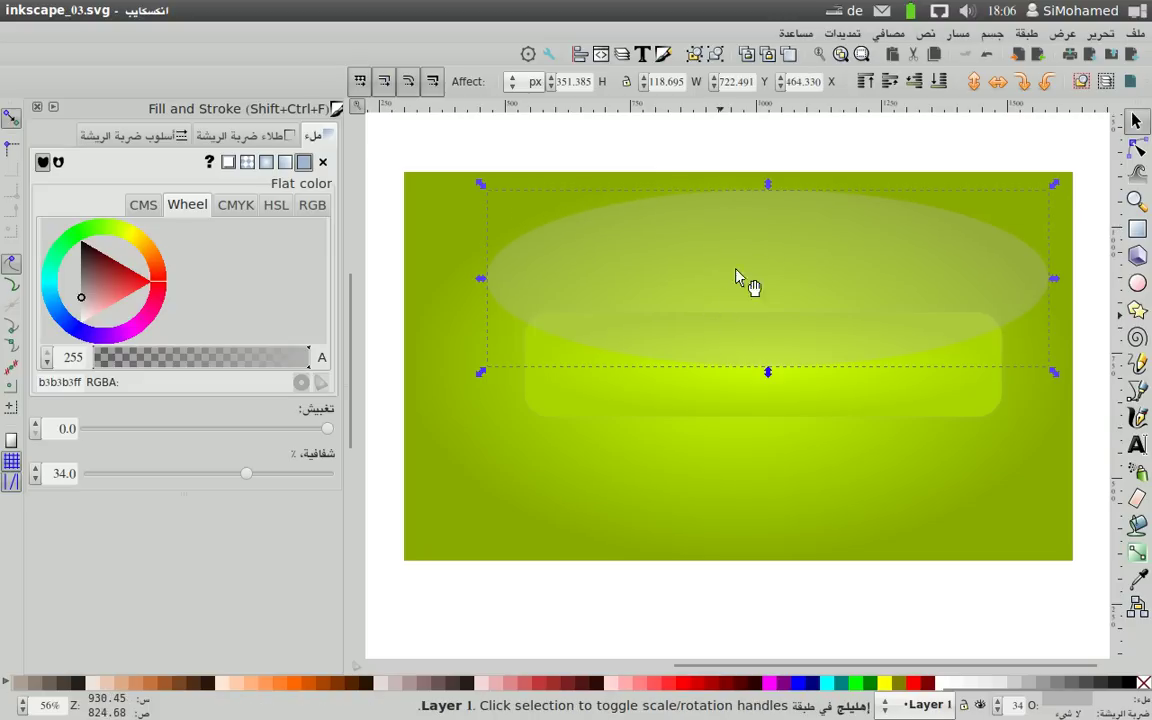
left_click(700, 410, "shift")
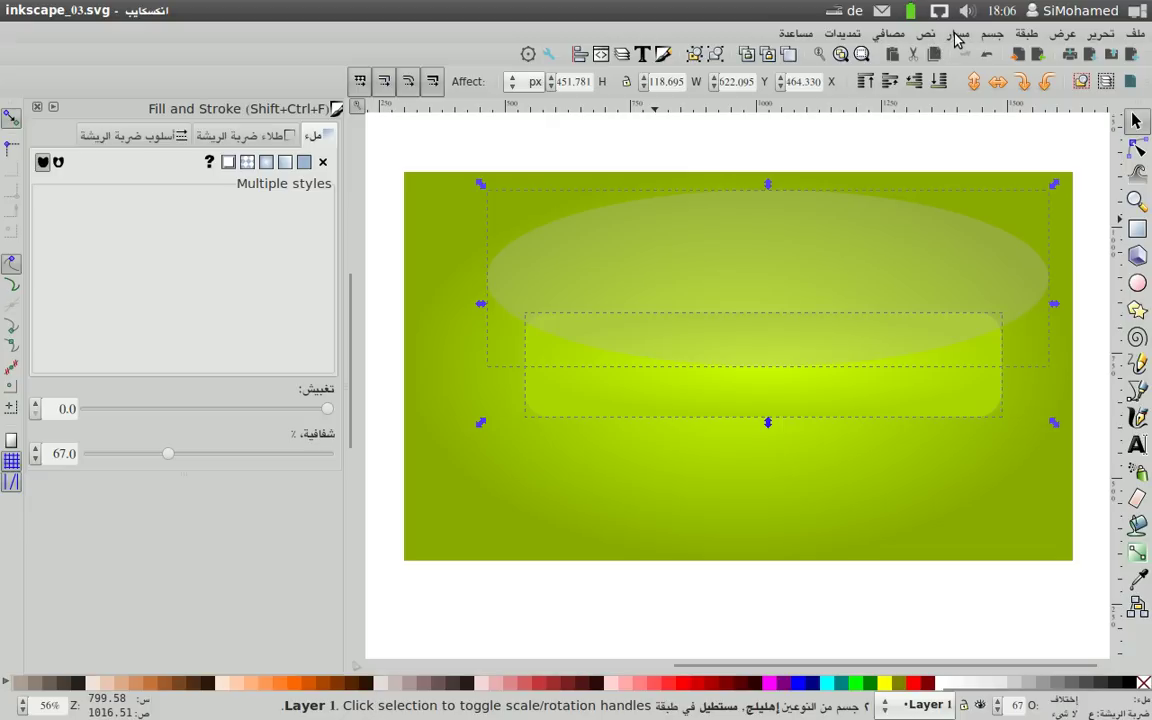
Intersect the ellipse with the rounded bar to form a highlight shape over it.
left_click(957, 34)
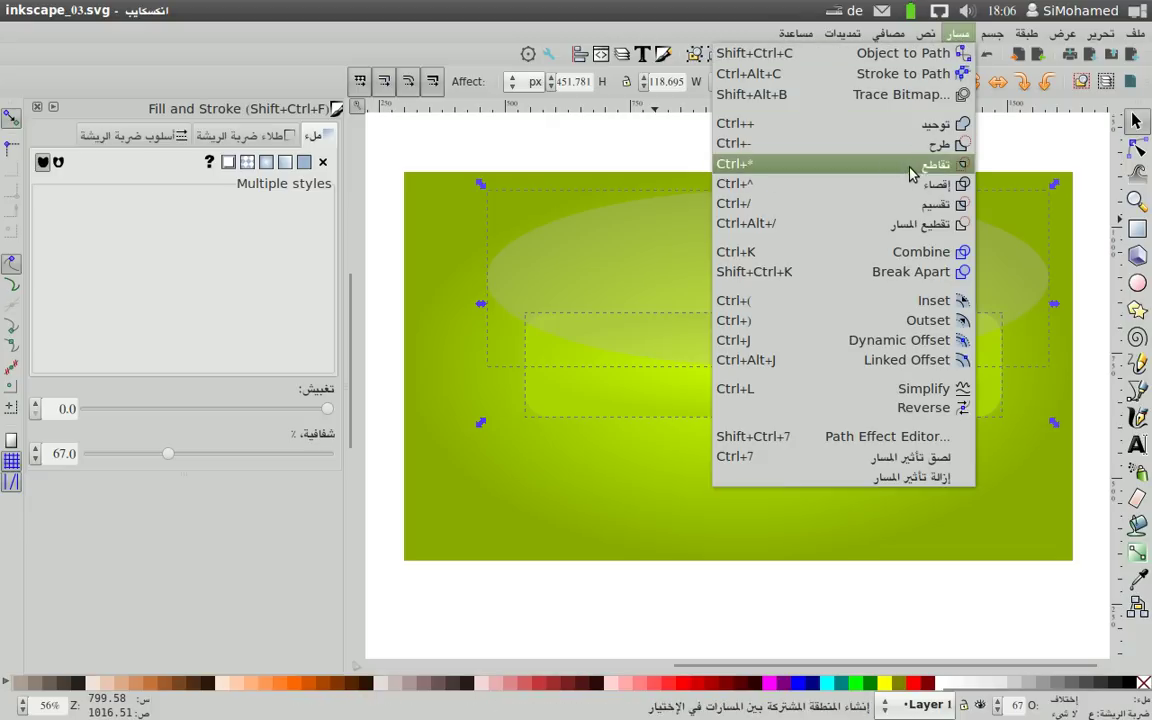
left_click(912, 160)
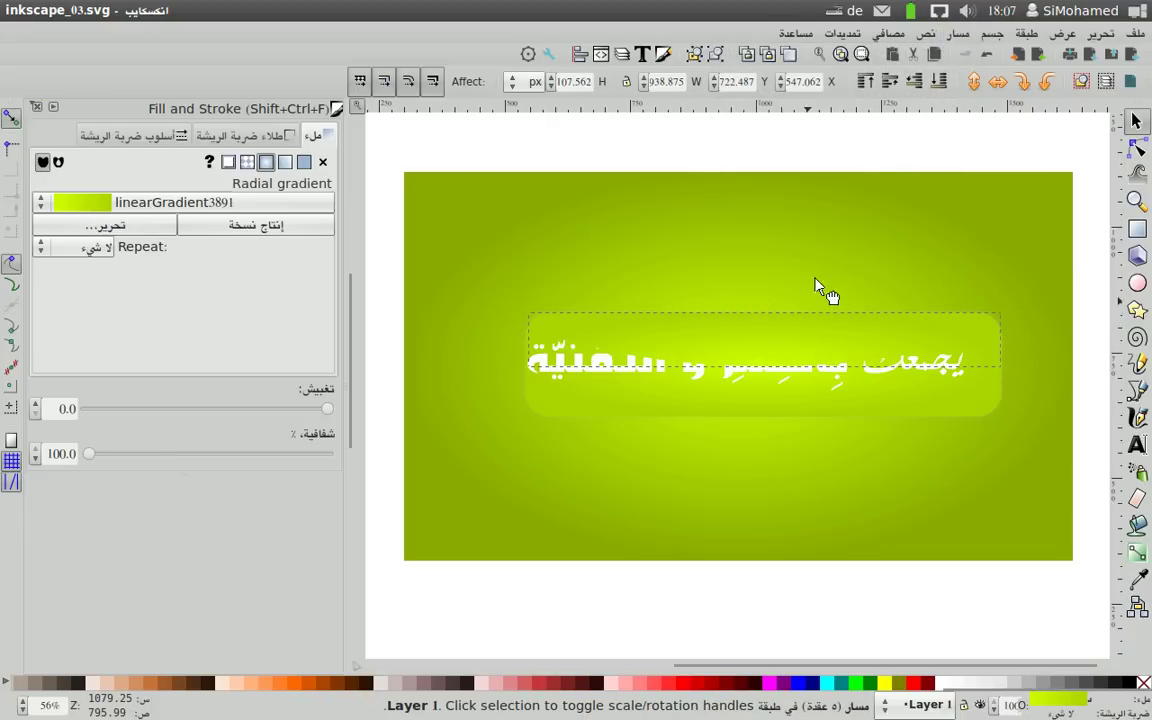
left_click_drag(818, 272, 783, 315)
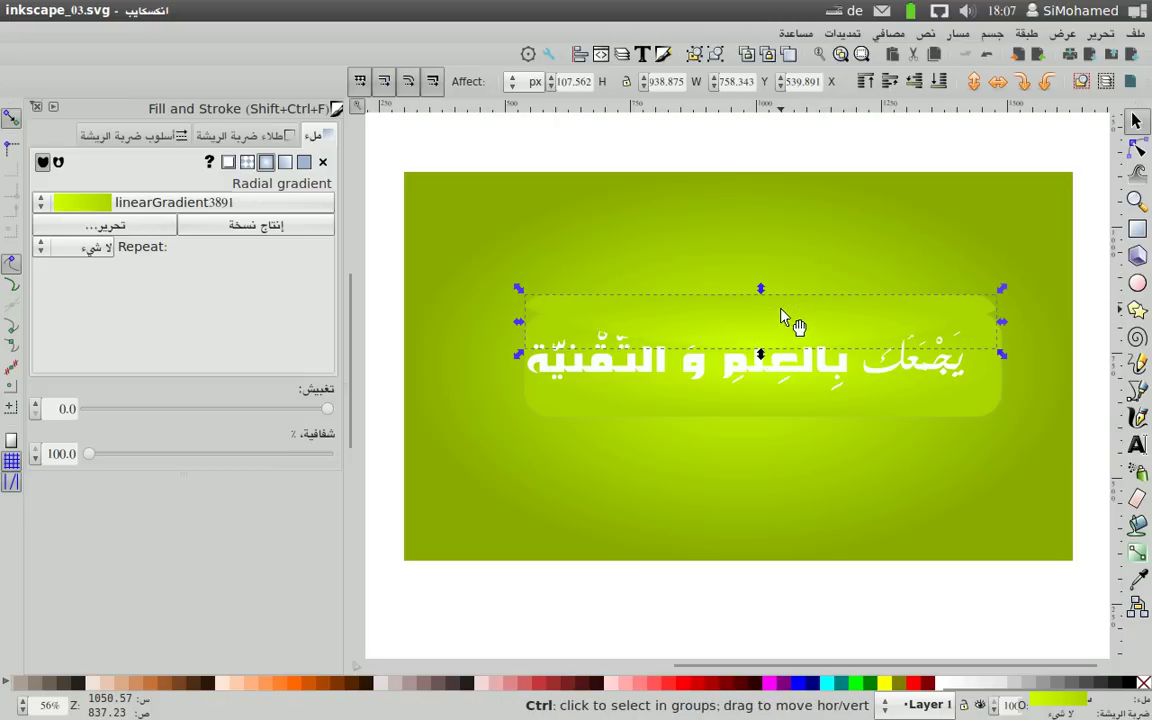
key("ctrl+z")
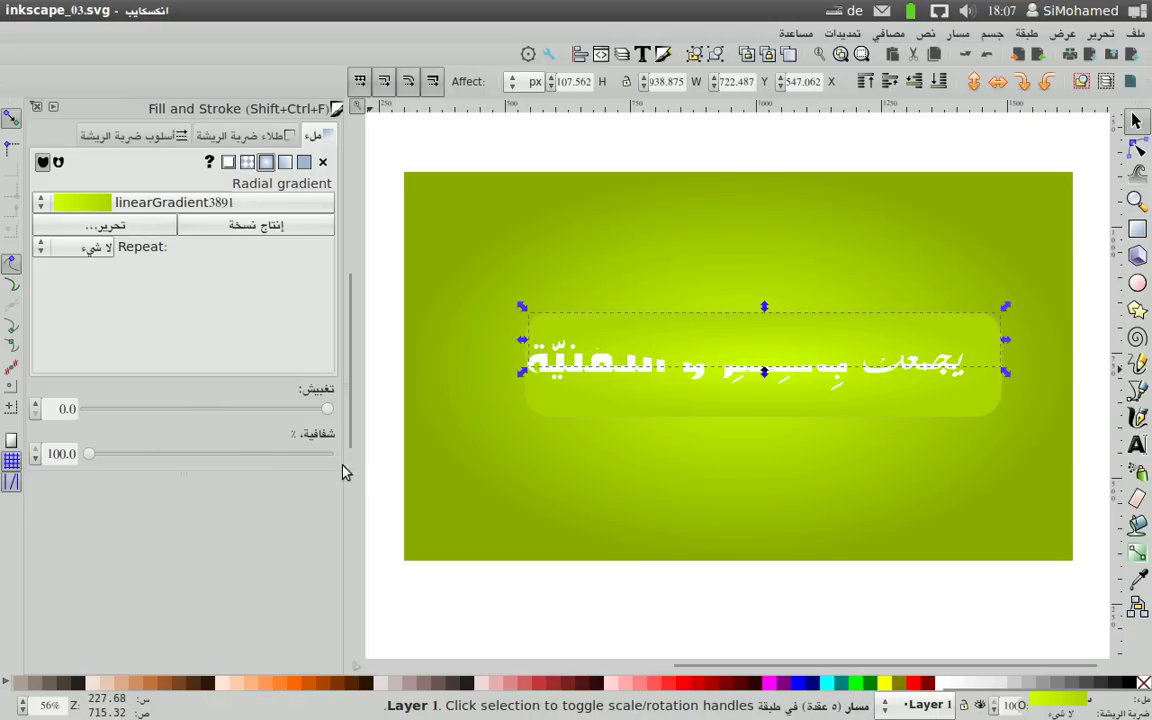
Fill the highlight white with no blur and set its opacity to about 11%.
left_click(943, 684)
left_click_drag(92, 474, 290, 480)
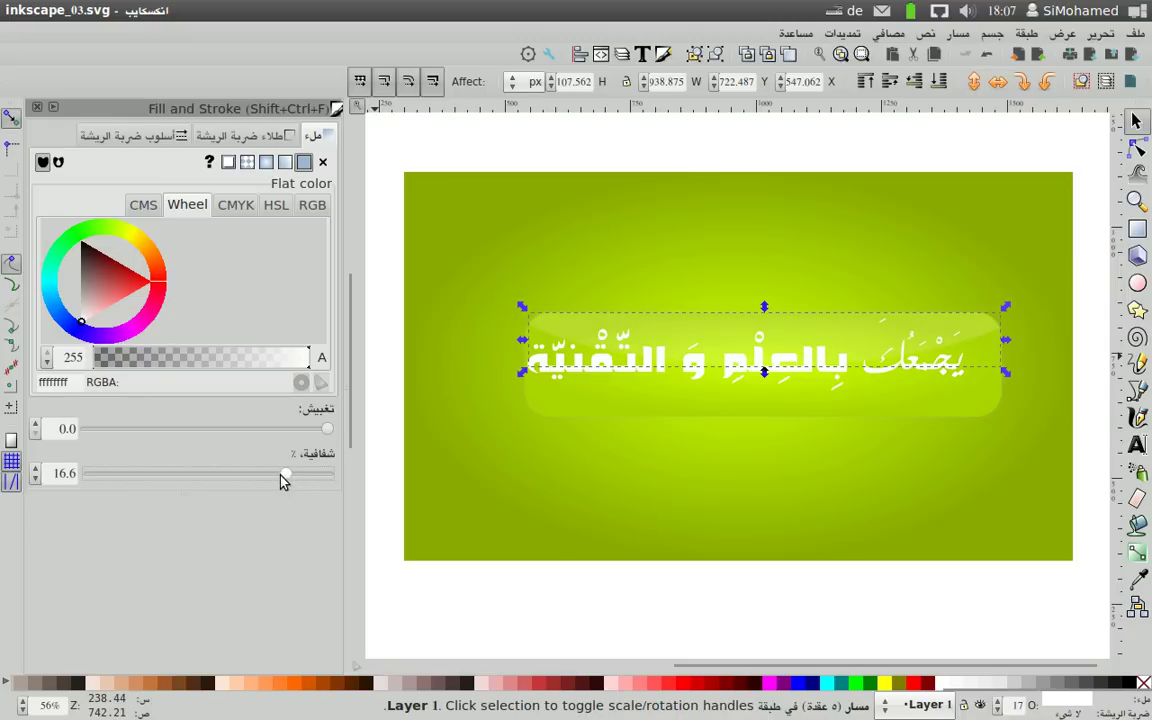
left_click_drag(326, 434, 320, 437)
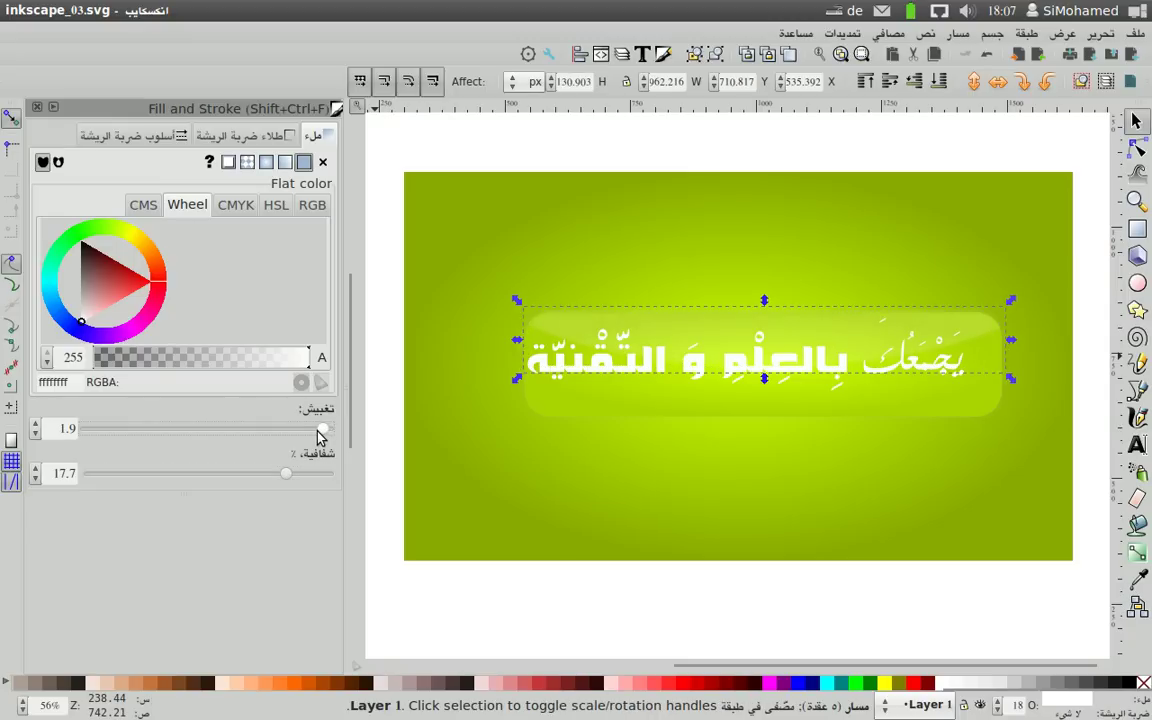
key("ctrl+z")
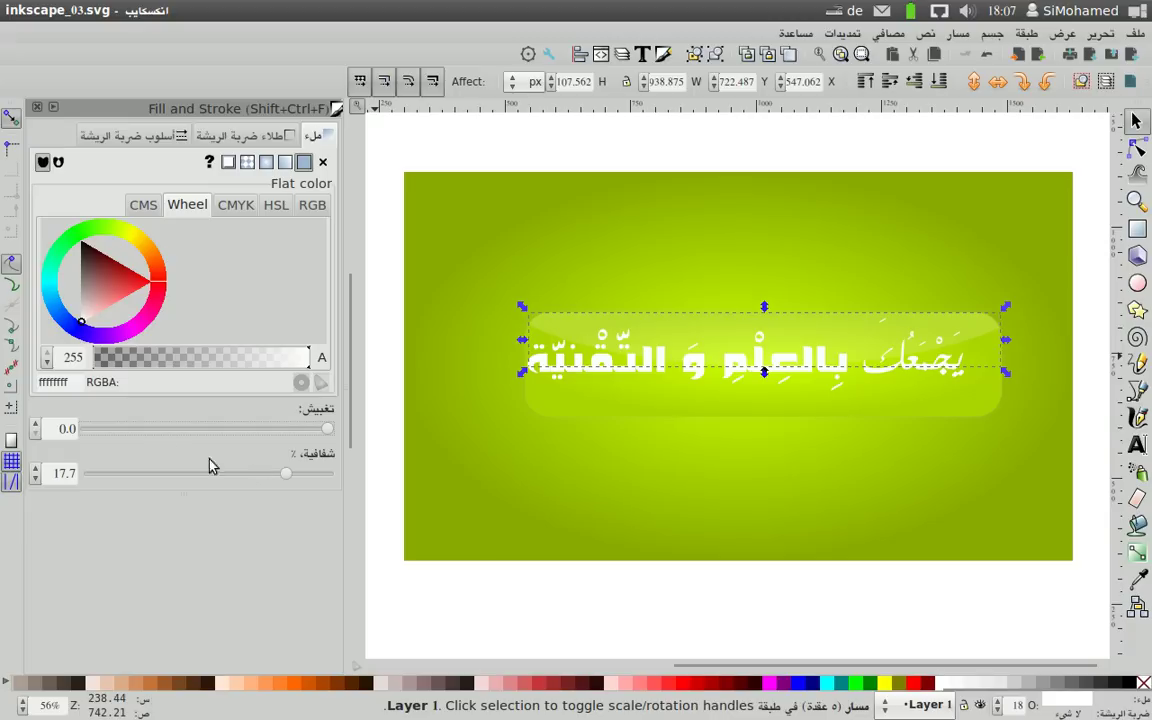
left_click_drag(289, 476, 283, 475)
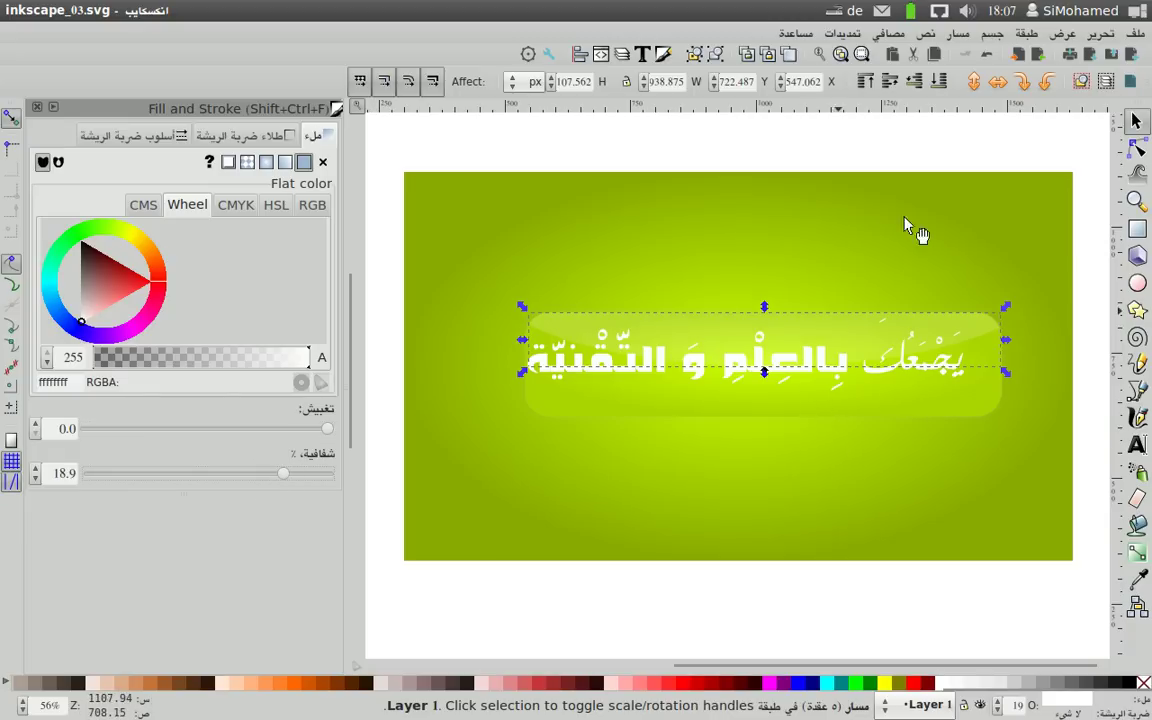
left_click(766, 478)
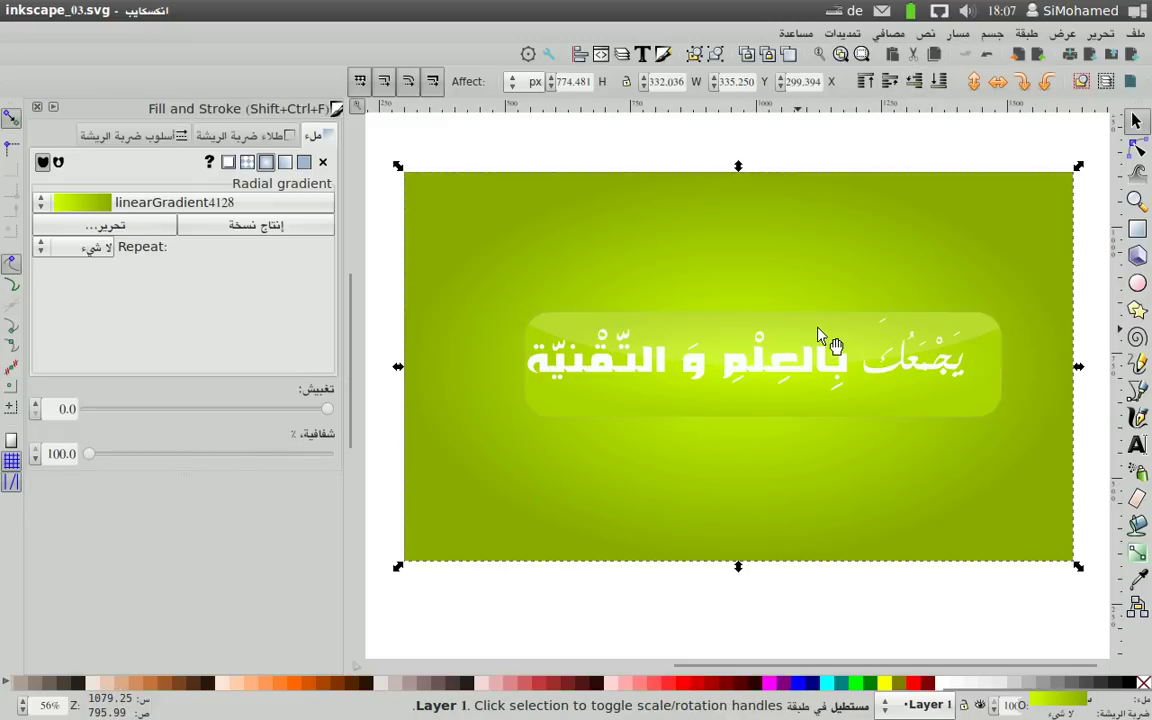
left_click(766, 345)
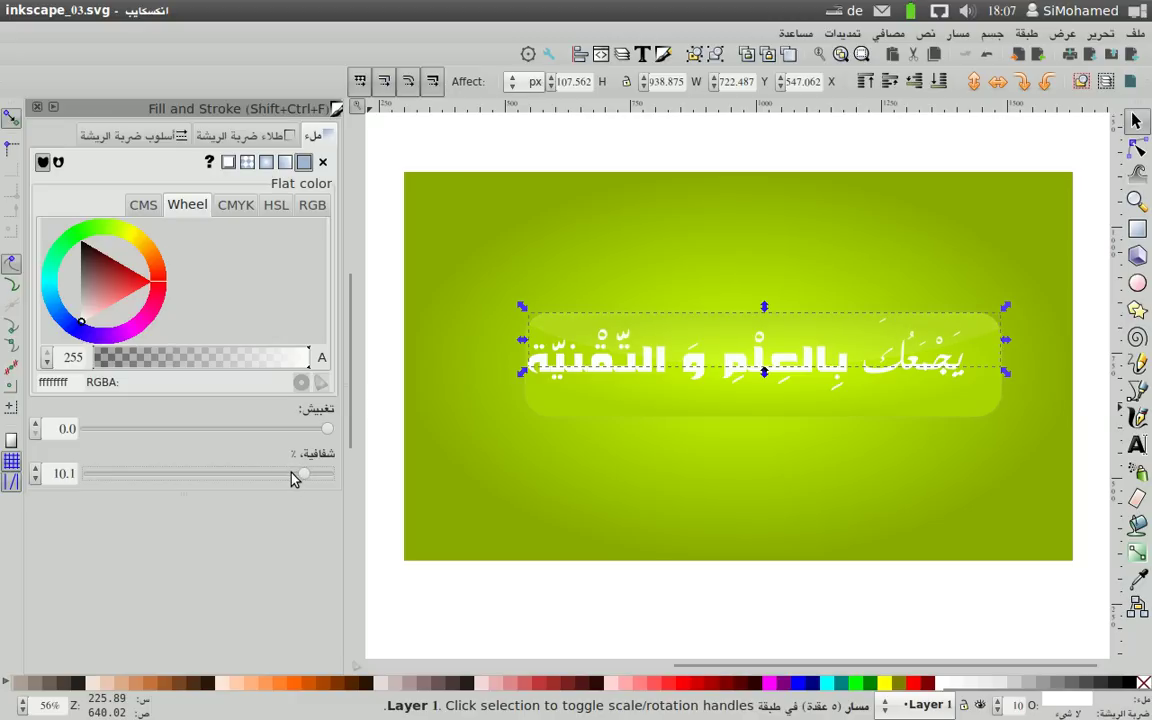
left_click_drag(293, 478, 287, 477)
left_click(589, 472)
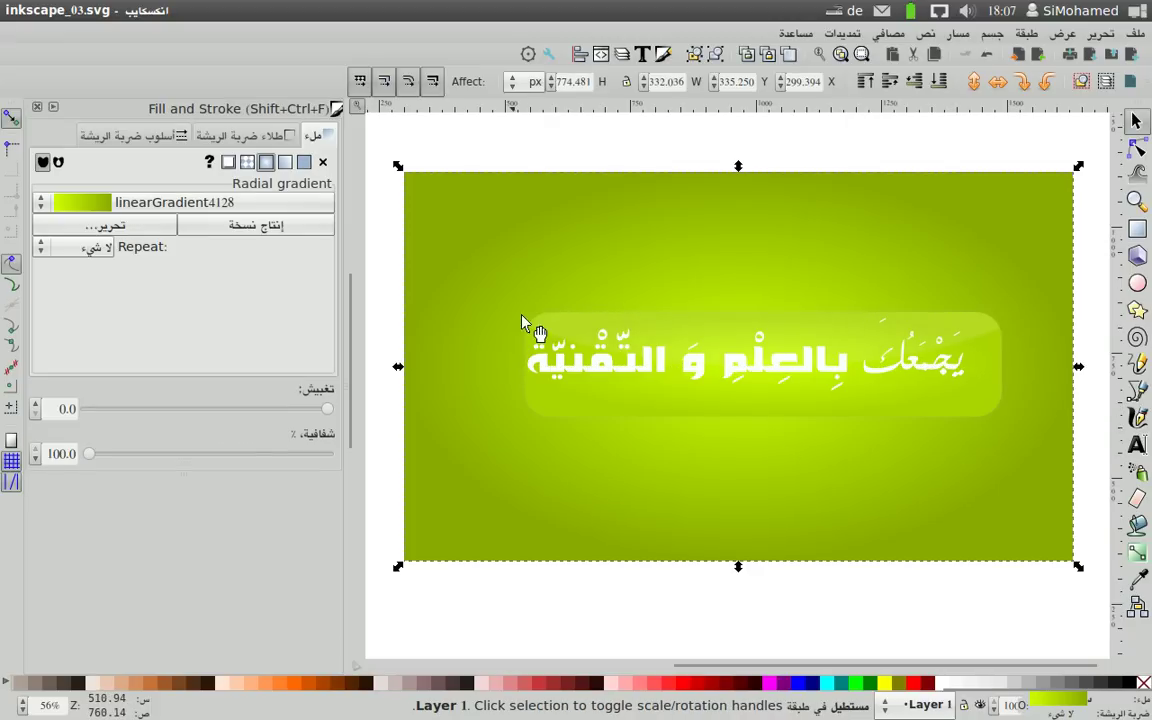
Duplicate the Arabic text, fill the copy #88aa00 and offset it down-left.
left_click(622, 374)
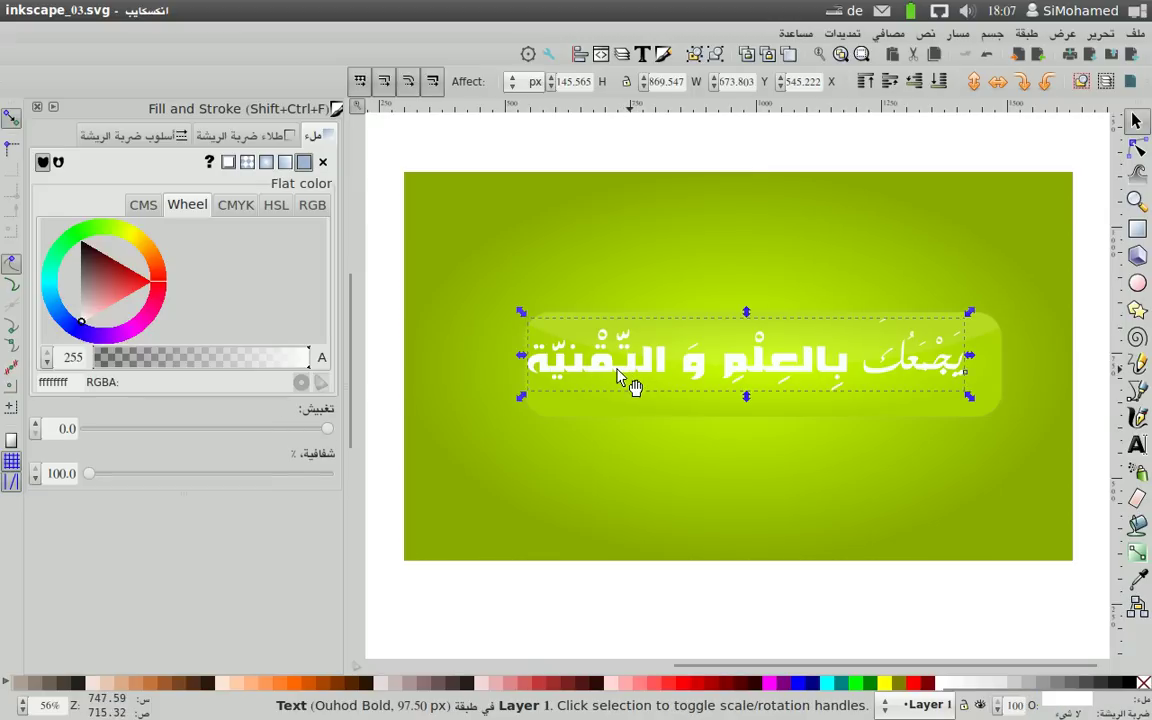
key("ctrl")
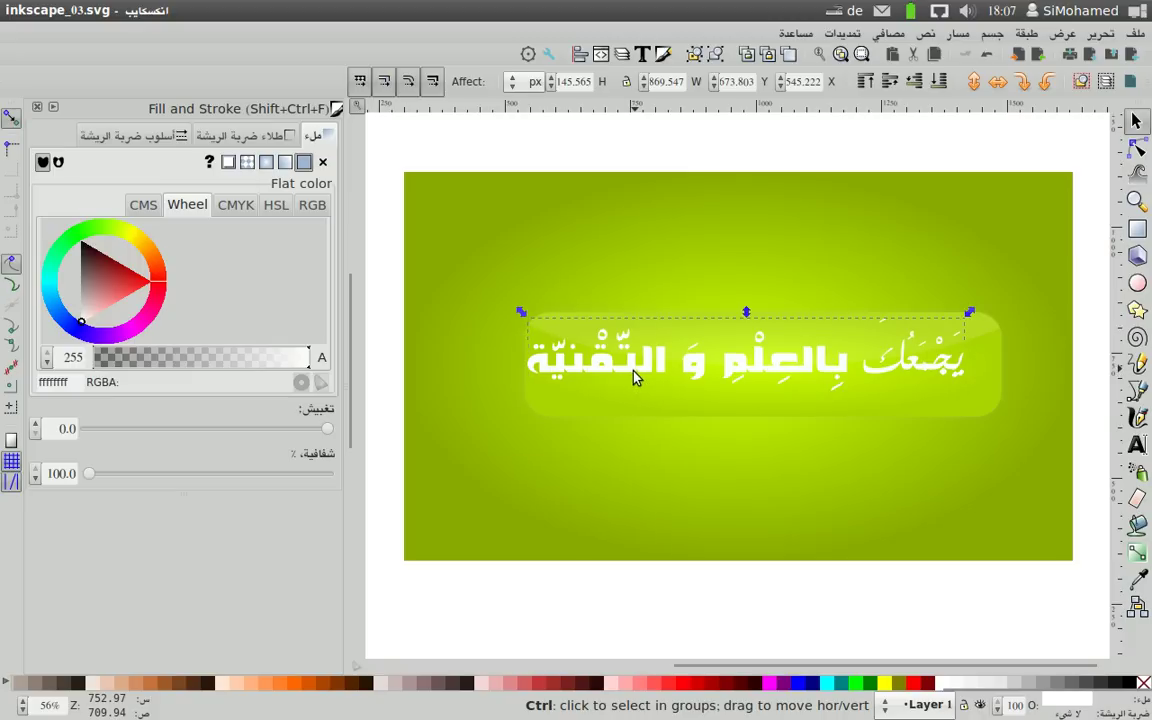
left_click_drag(1043, 688, 604, 686)
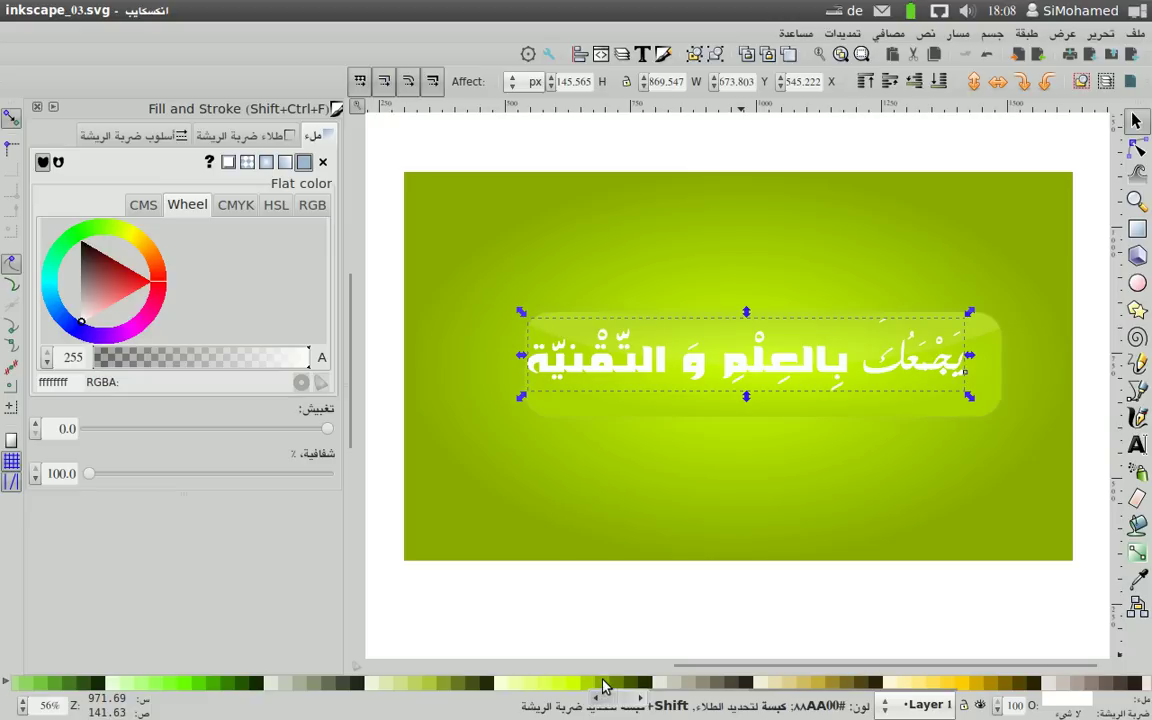
left_click(604, 686)
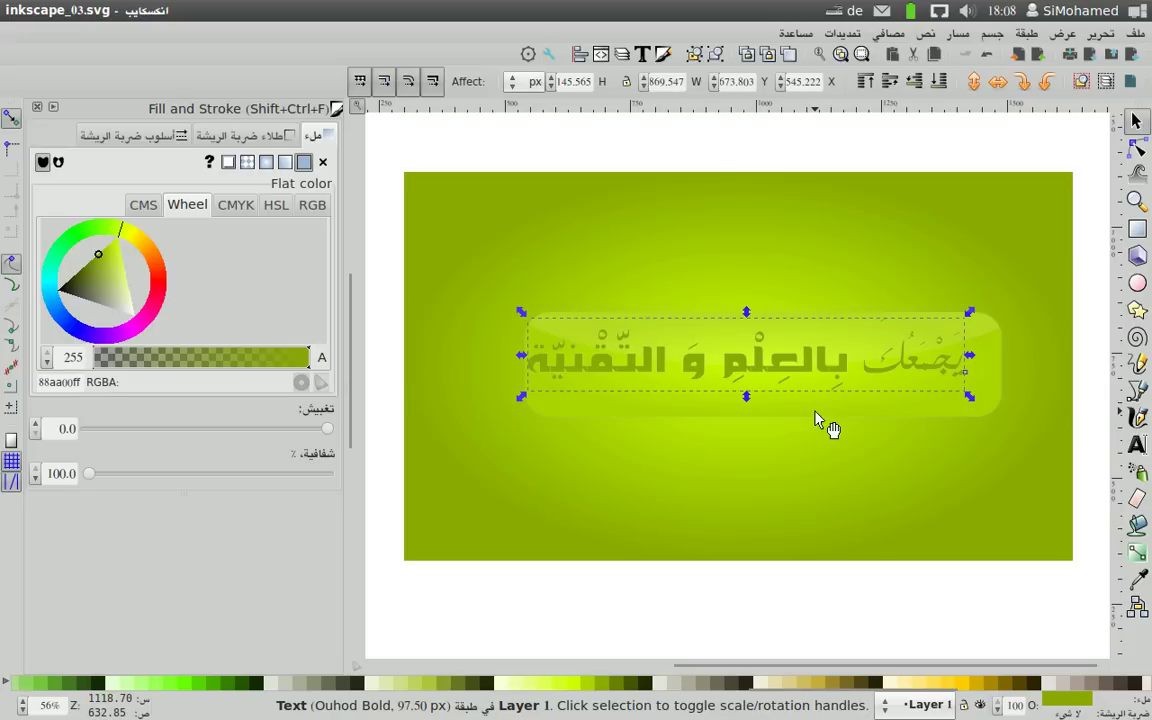
left_click_drag(817, 373, 796, 384)
Nudge the white text underneath and raise it to the top above the green copy.
key("alt")
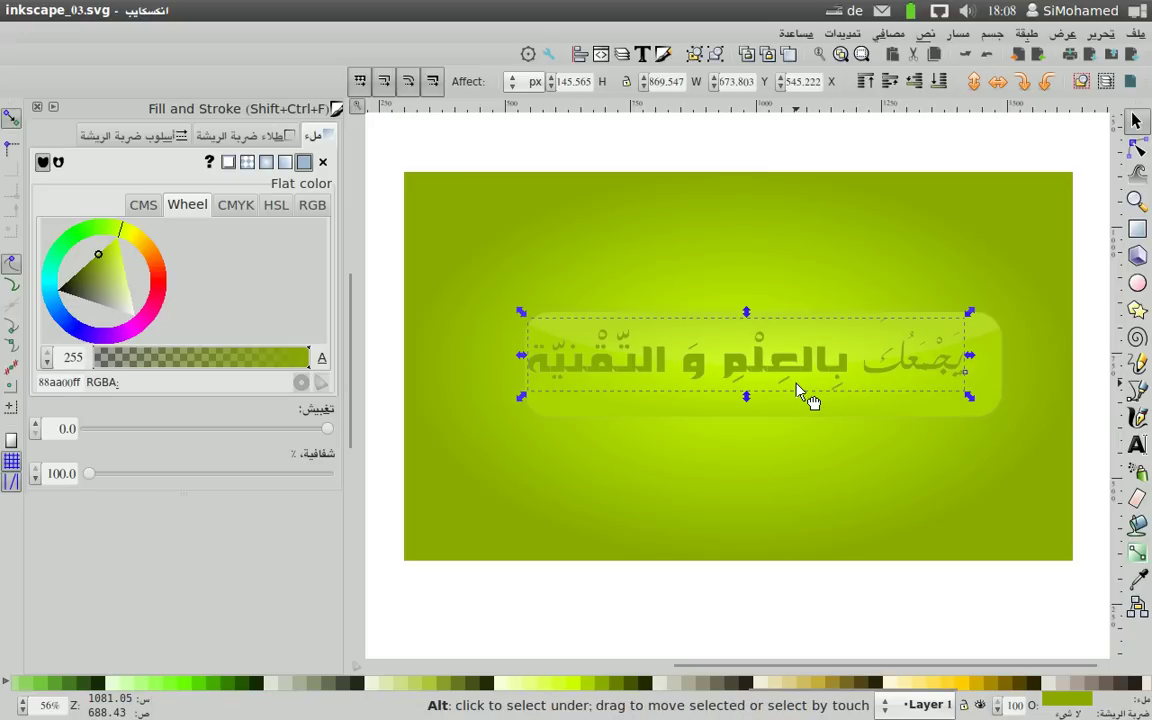
left_click(800, 390, "alt")
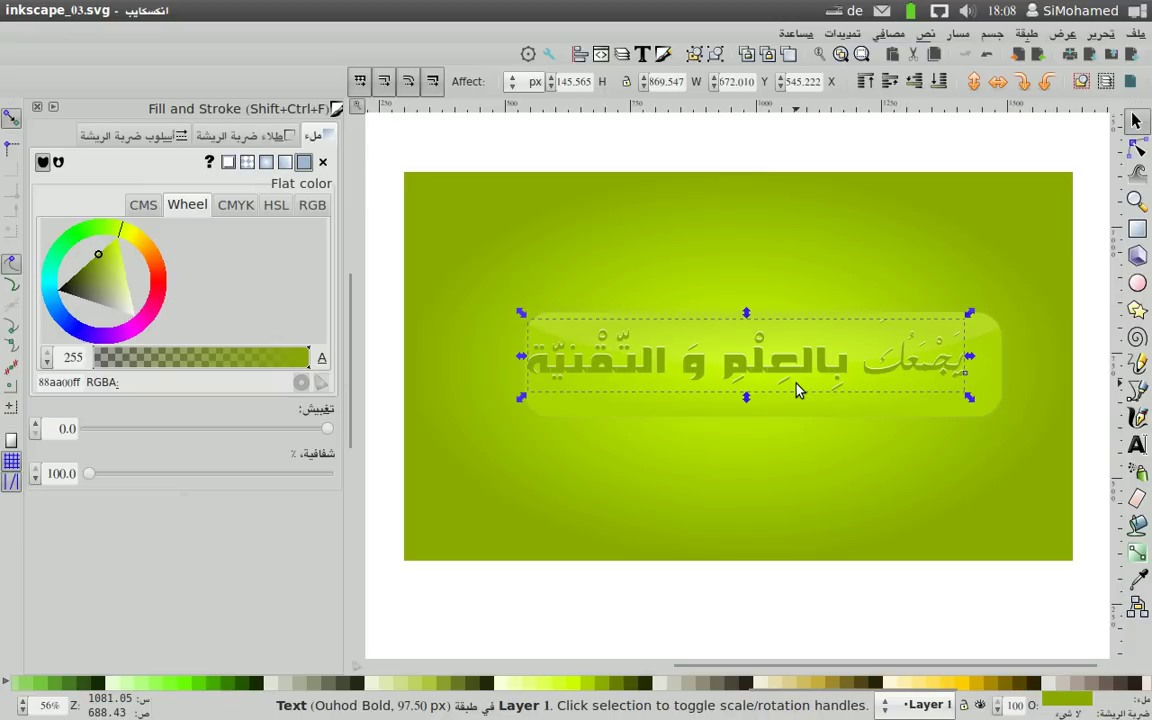
key("alt+Down")
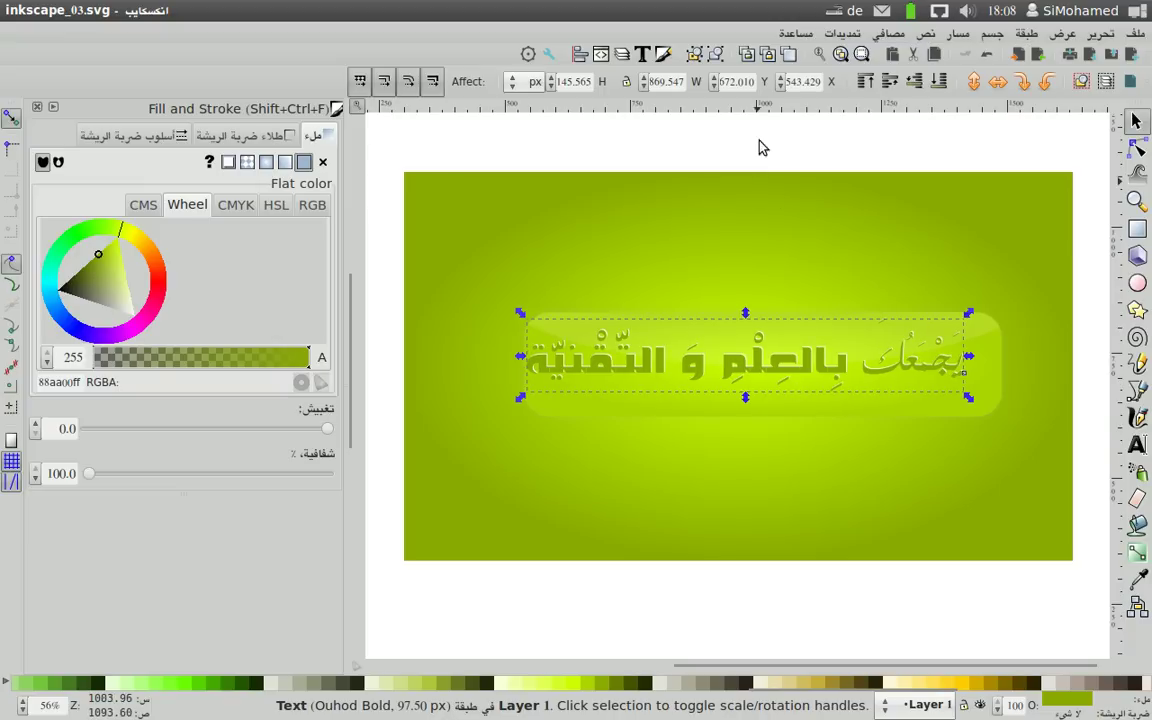
left_click(914, 82)
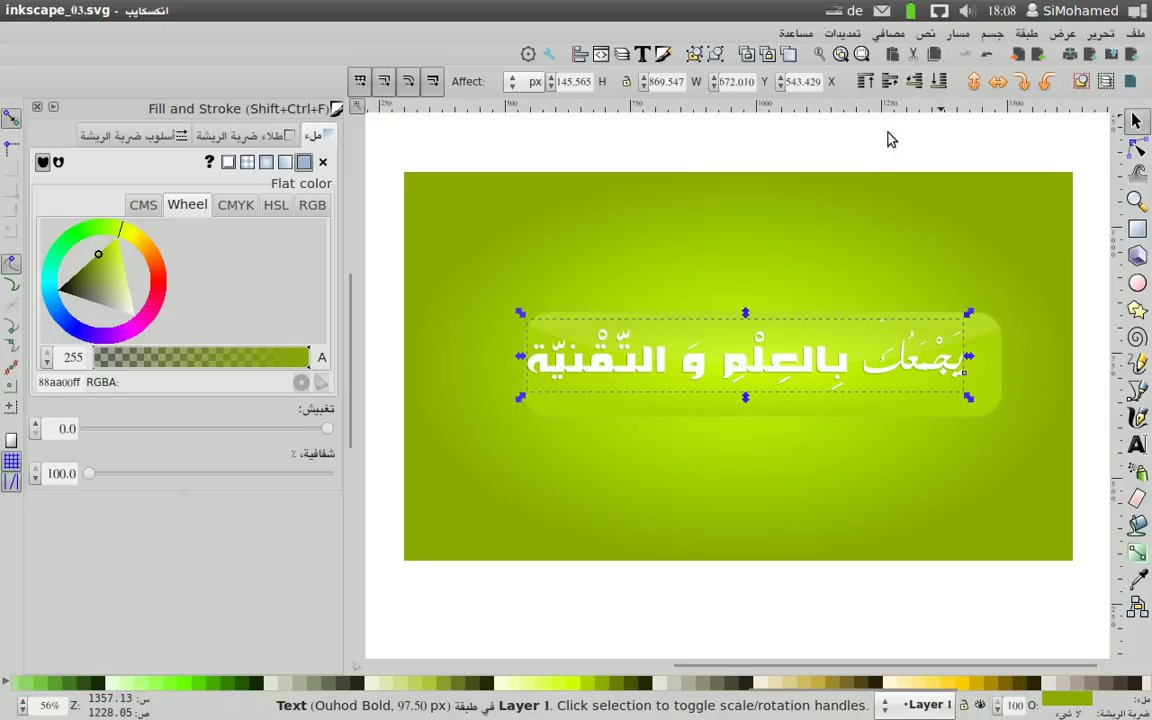
left_click(1035, 342)
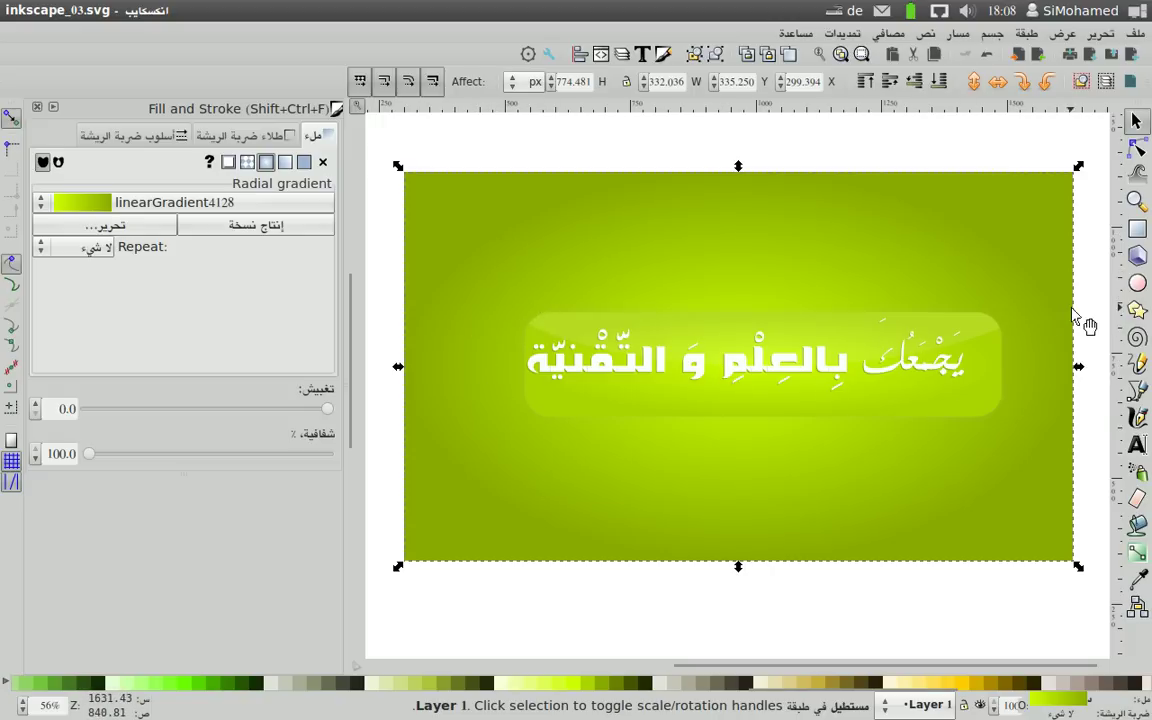
Draw a fully opaque #ccff00 lime circle over the rounded bar's left end.
left_click(1137, 285)
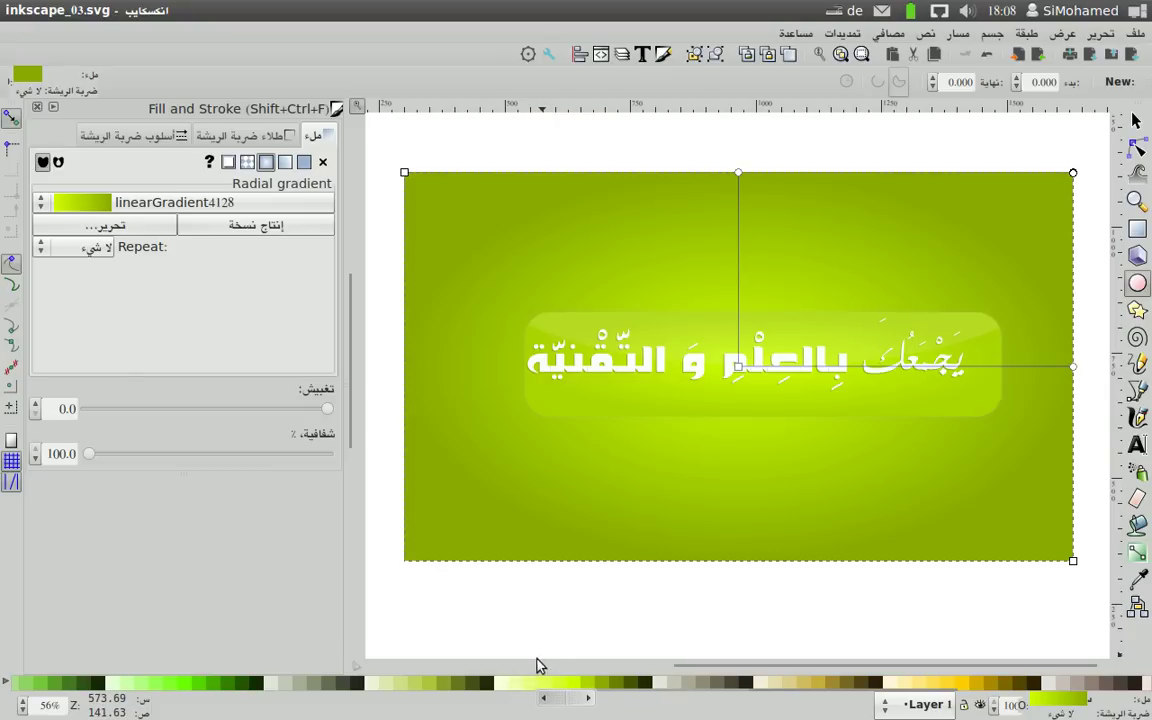
left_click_drag(455, 298, 494, 396)
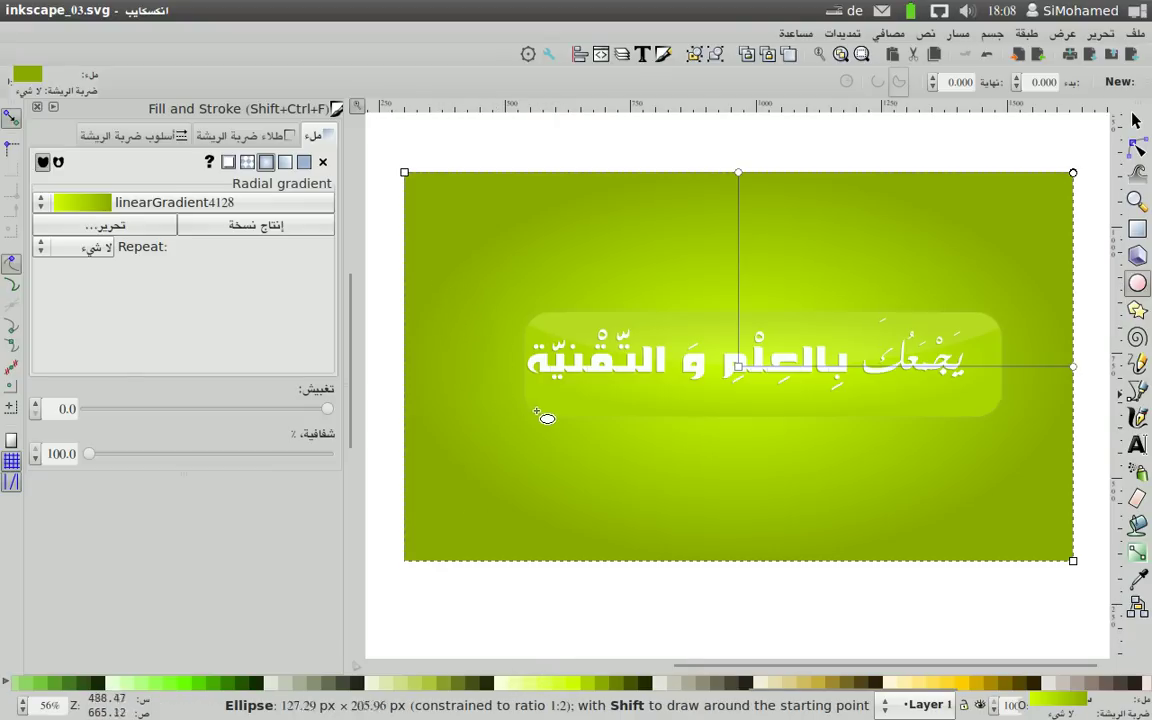
left_click_drag(494, 396, 559, 394)
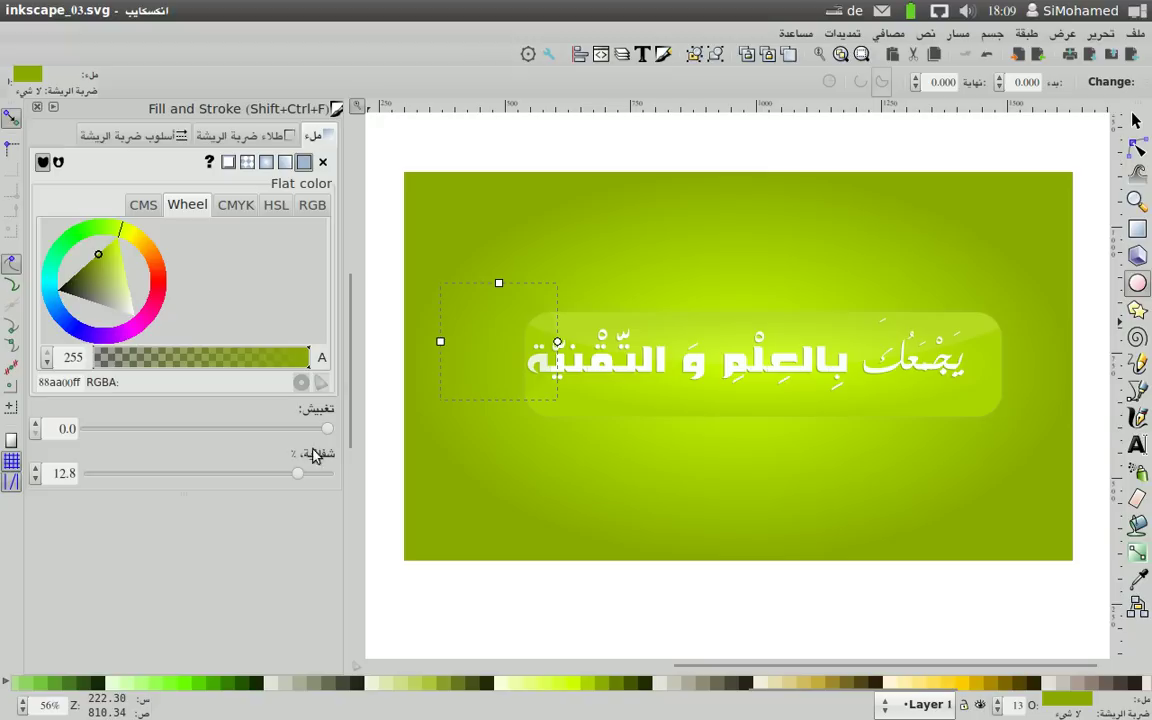
left_click_drag(126, 468, 76, 460)
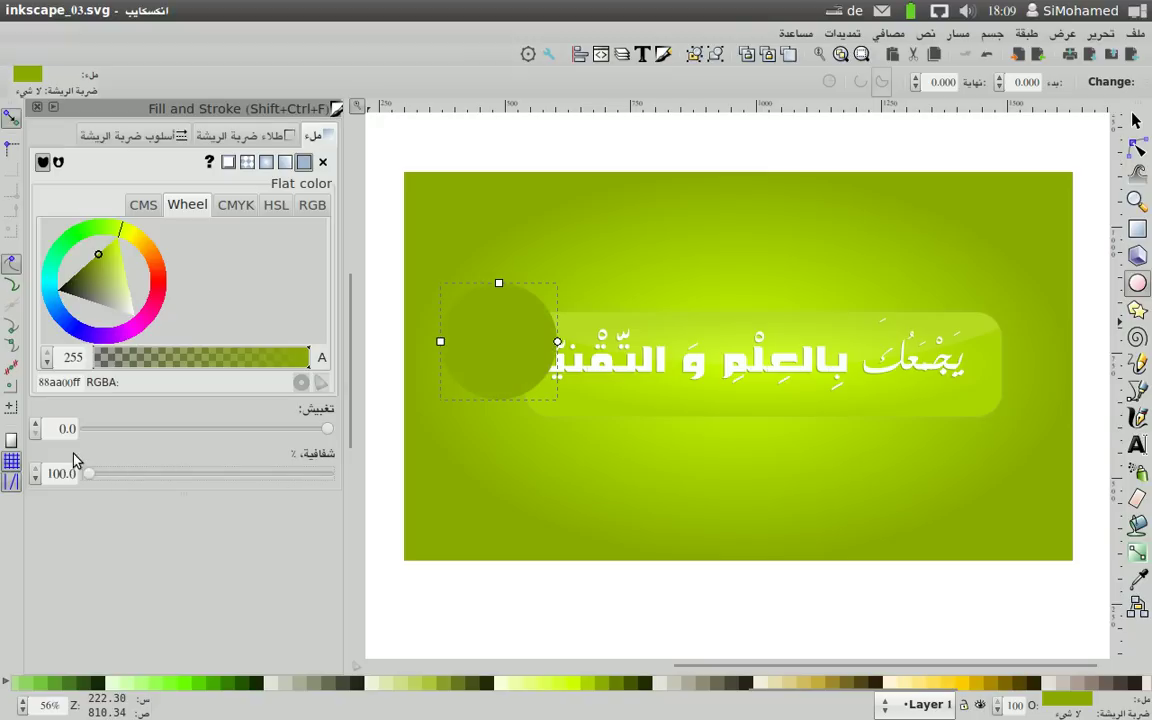
left_click(576, 684)
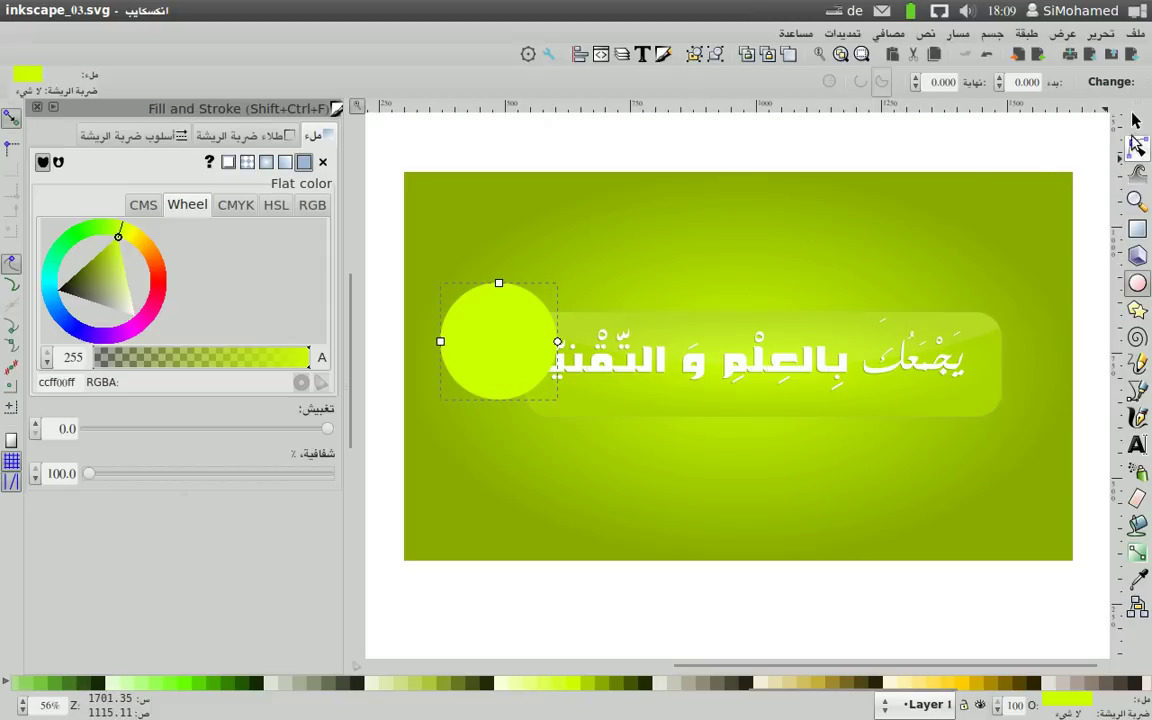
key("s")
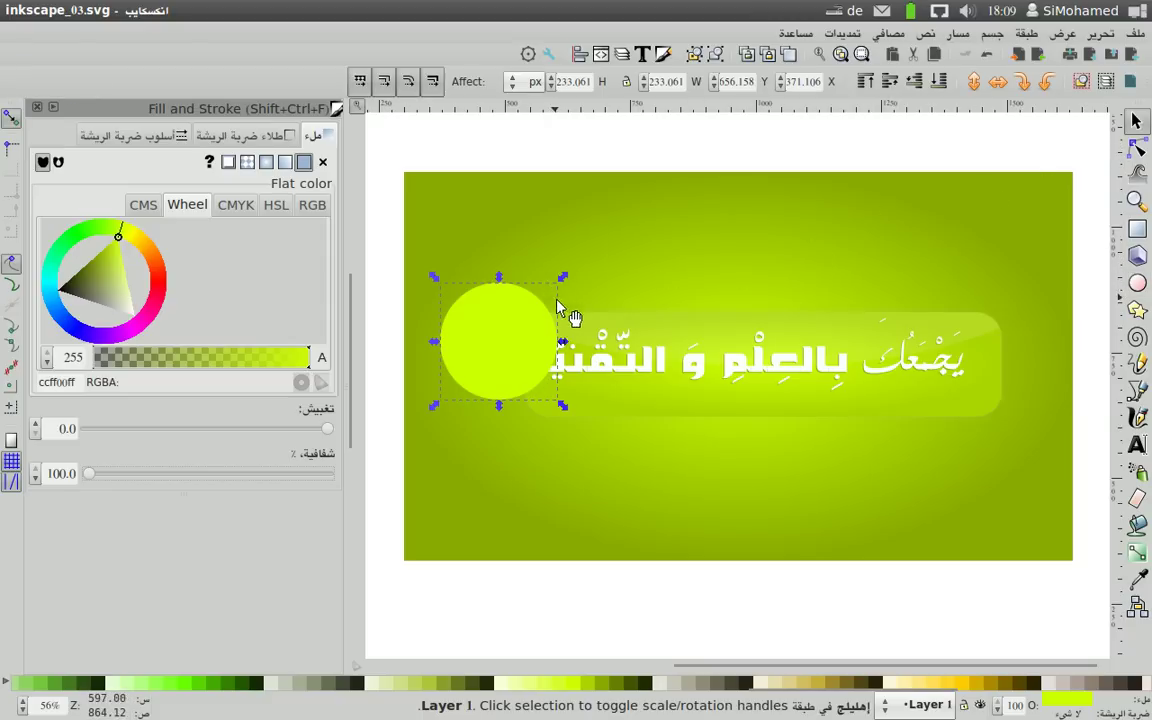
Enlarge the lime circle slightly and move it down-left over the bar's end.
left_click(576, 289)
left_click(512, 330)
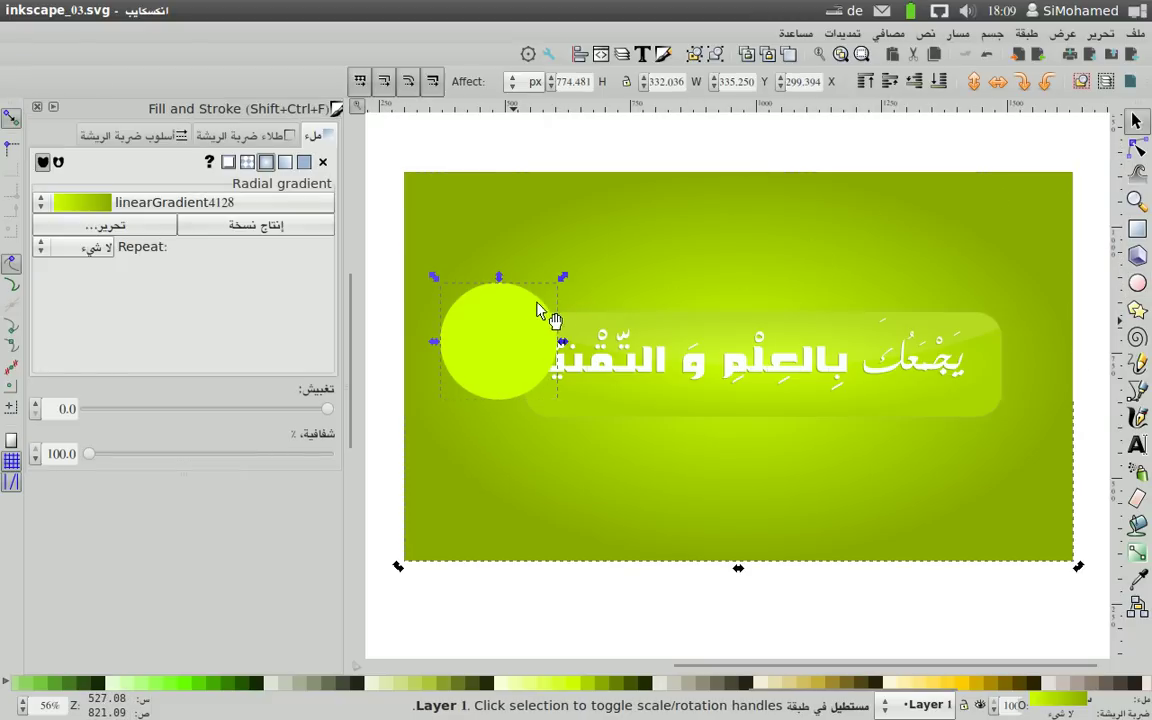
left_click_drag(566, 276, 585, 268)
left_click(507, 314)
mouse_move(507, 314)
left_mouse_down()
mouse_move(456, 346)
mouse_move(465, 351)
left_mouse_up()
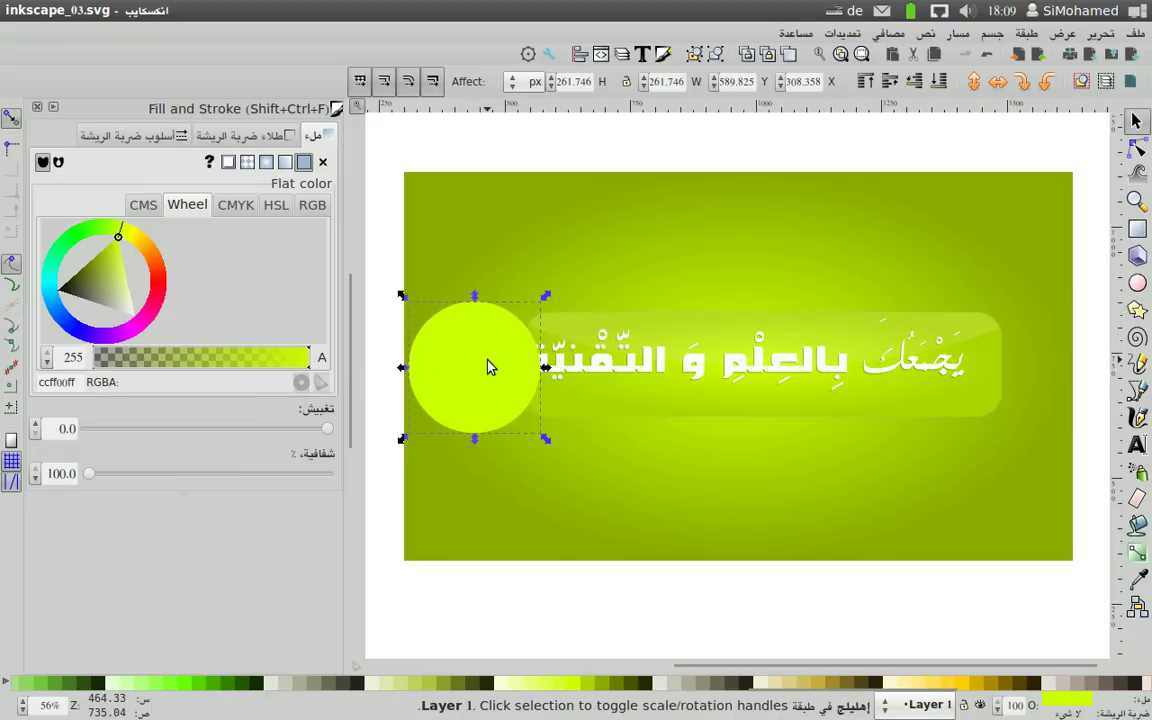
Add smaller circle copies under the large one and above and below the bar's right end.
left_click_drag(478, 375, 557, 364)
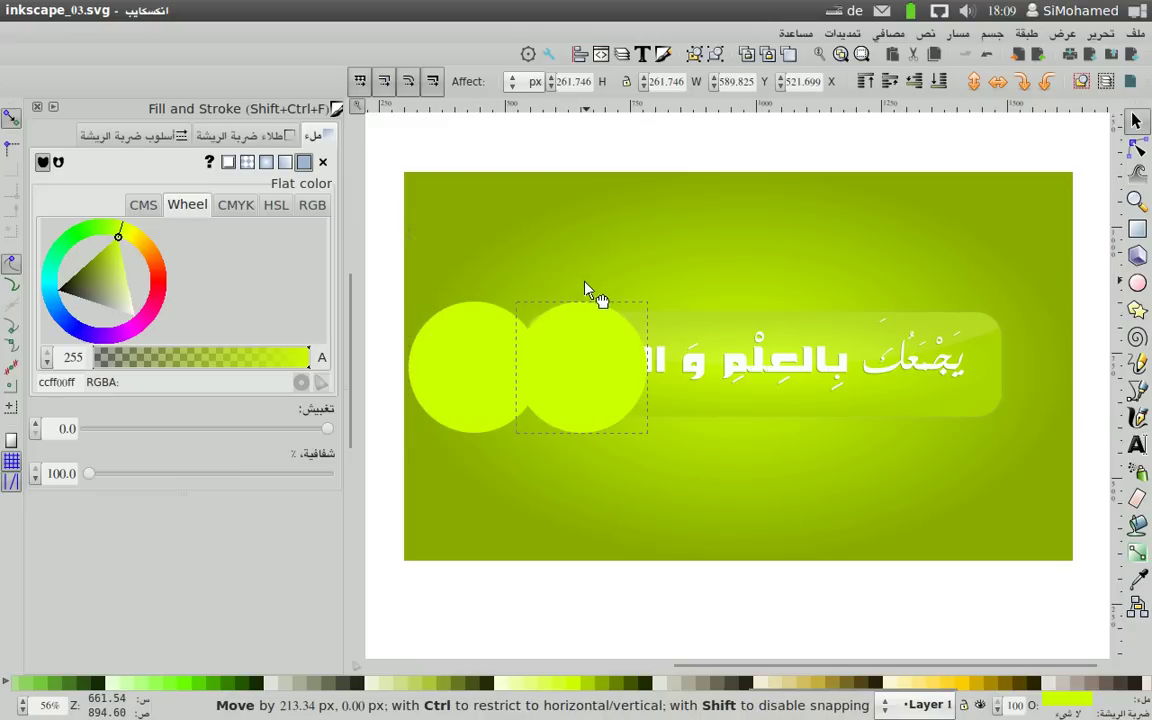
mouse_move(557, 364)
left_mouse_down()
mouse_move(600, 419)
mouse_move(505, 447)
left_mouse_up()
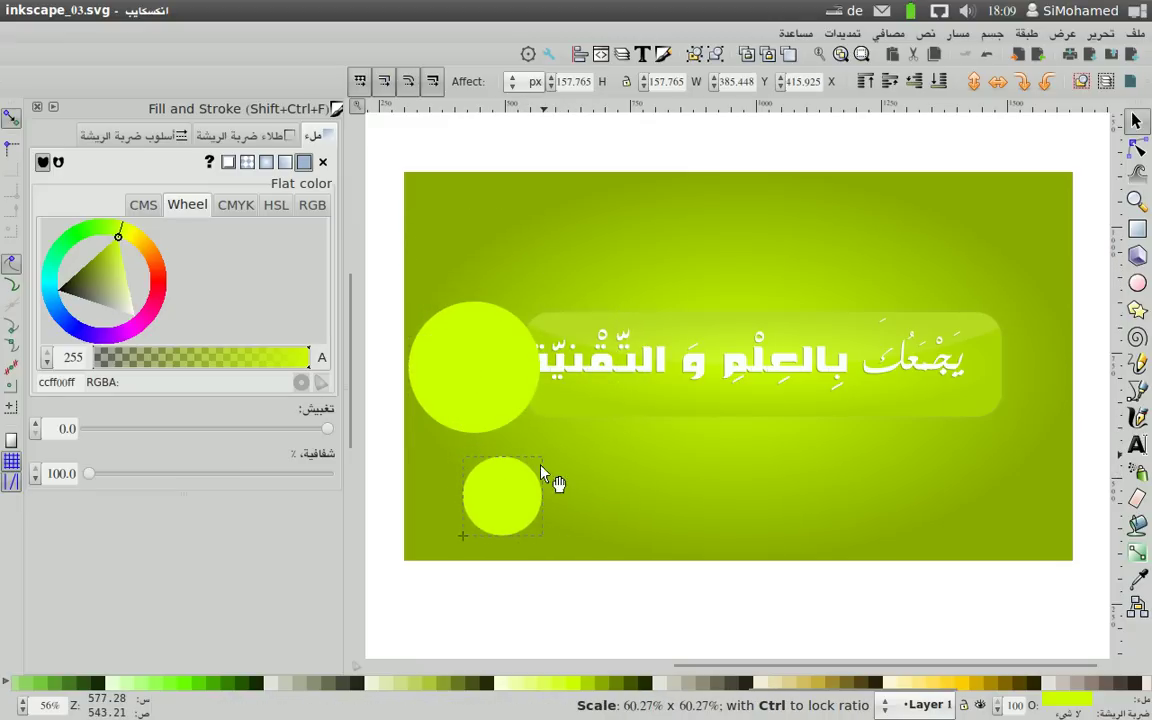
left_click_drag(504, 499, 491, 455)
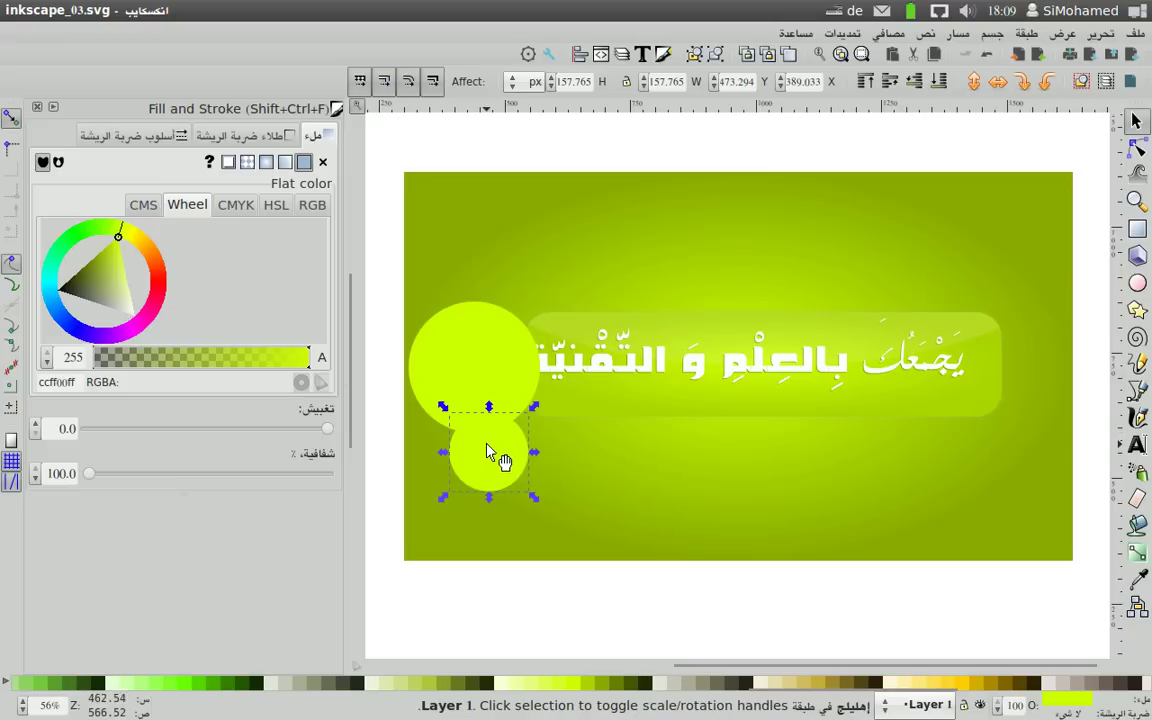
key("ctrl+d")
mouse_move(491, 455)
left_mouse_down()
mouse_move(910, 335)
mouse_move(993, 257)
left_mouse_up()
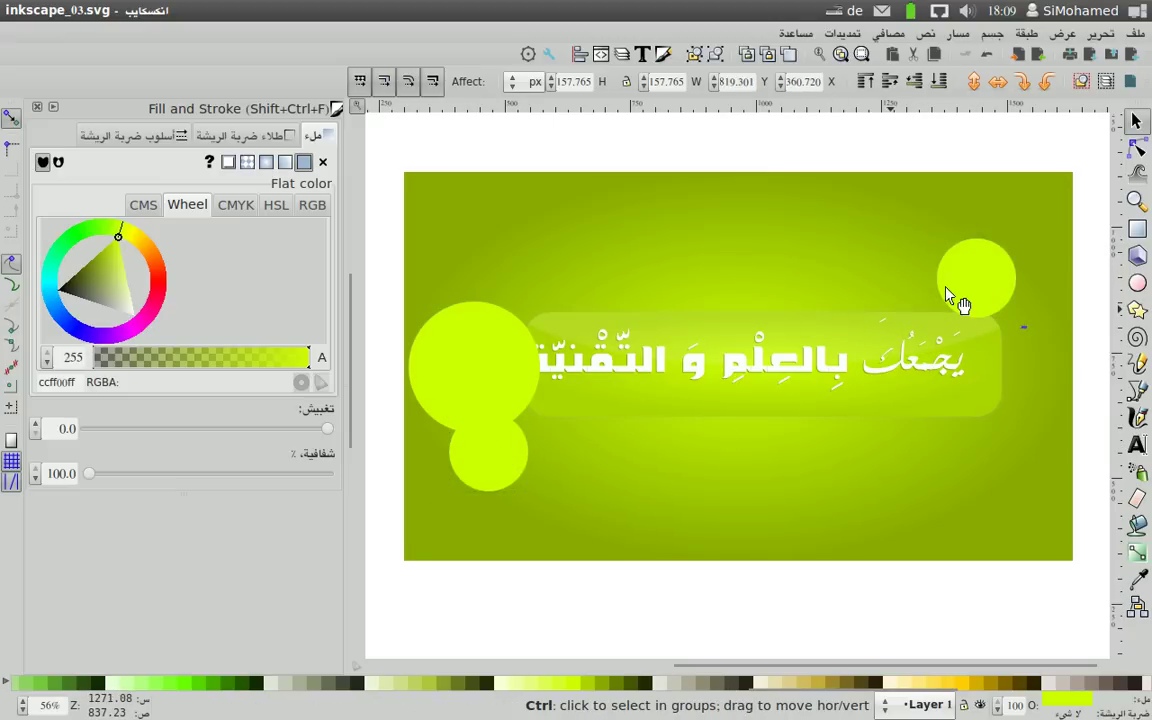
left_click_drag(970, 420, 1030, 440)
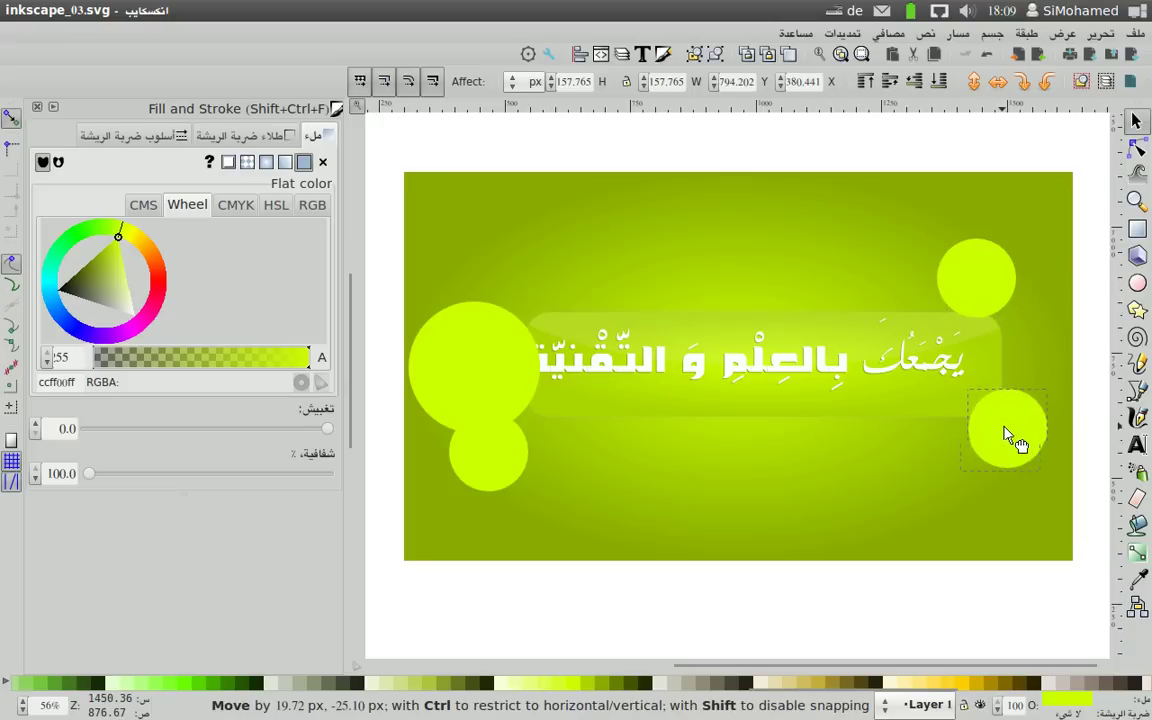
Copy a small circle below the text's centre and move another to the bar's top-right.
left_click(483, 447)
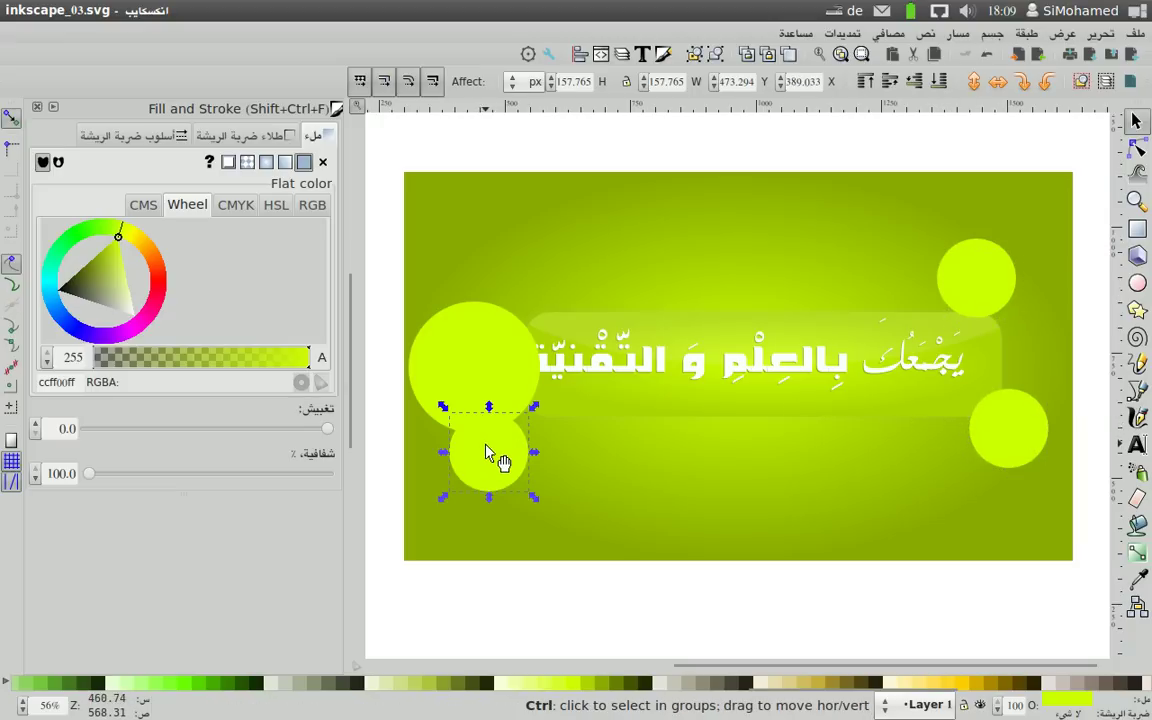
key("ctrl+d")
left_click_drag(500, 450, 838, 445)
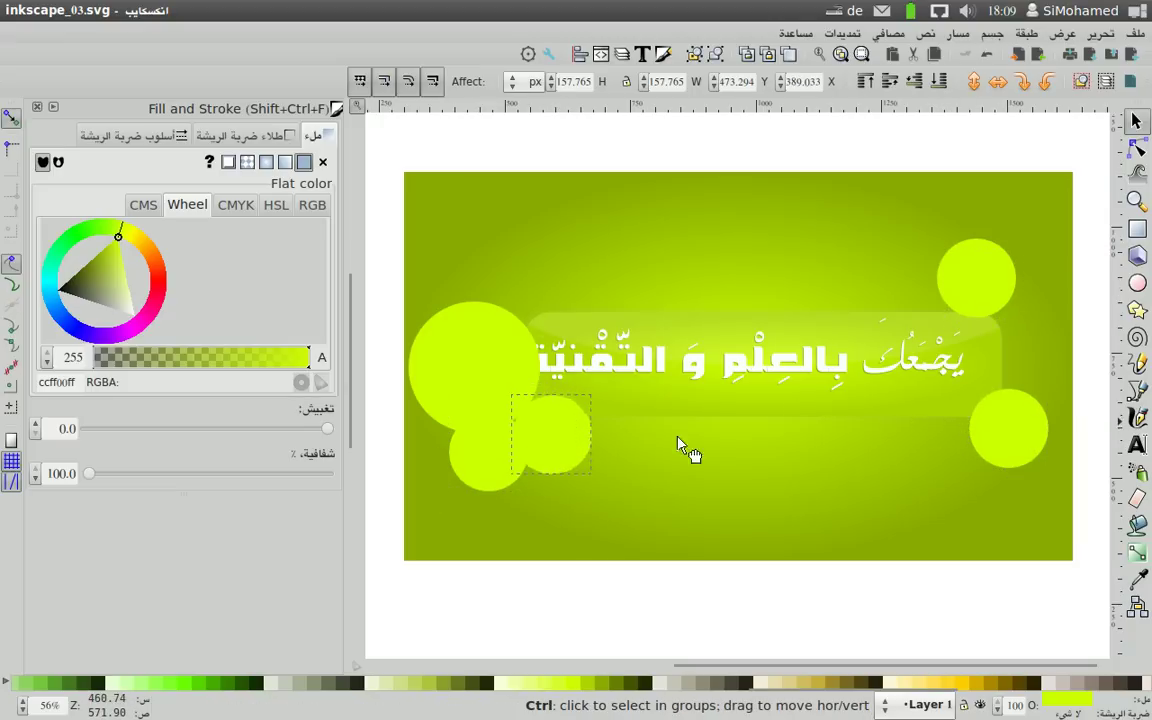
mouse_move(838, 445)
left_mouse_down()
mouse_move(820, 428)
mouse_move(1024, 340)
left_mouse_up()
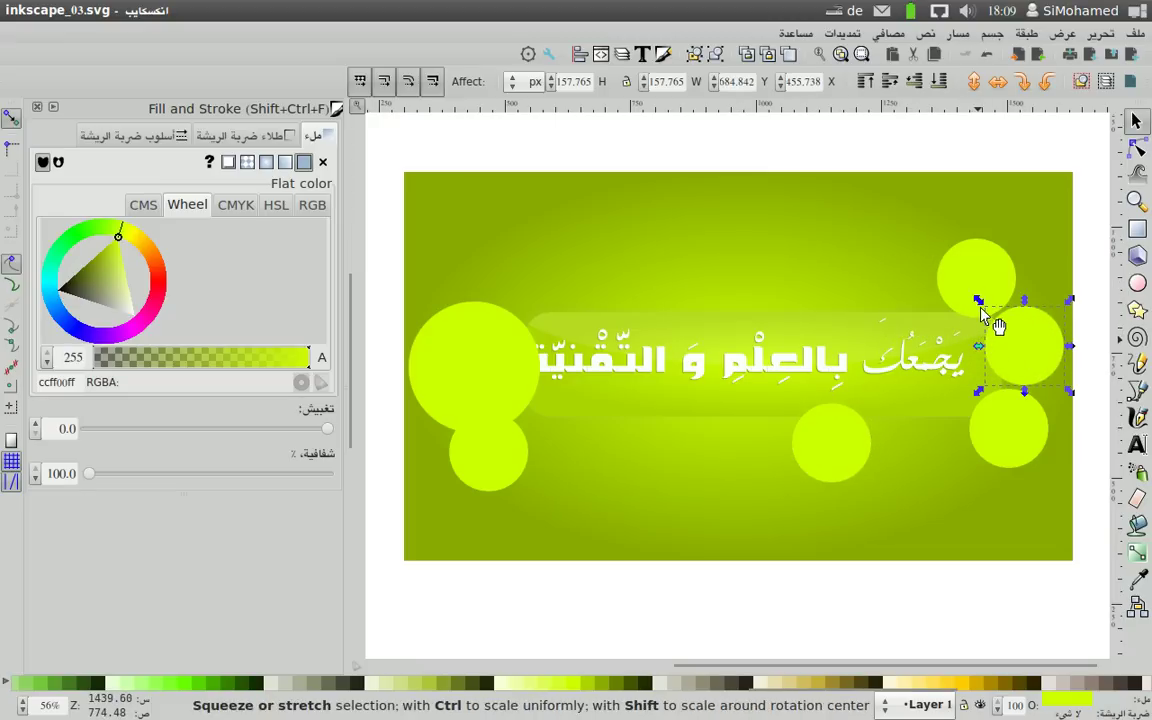
mouse_move(978, 304)
left_mouse_down()
mouse_move(956, 274)
mouse_move(985, 270)
left_mouse_up()
key("ctrl+z")
left_click_drag(1010, 320, 1023, 254)
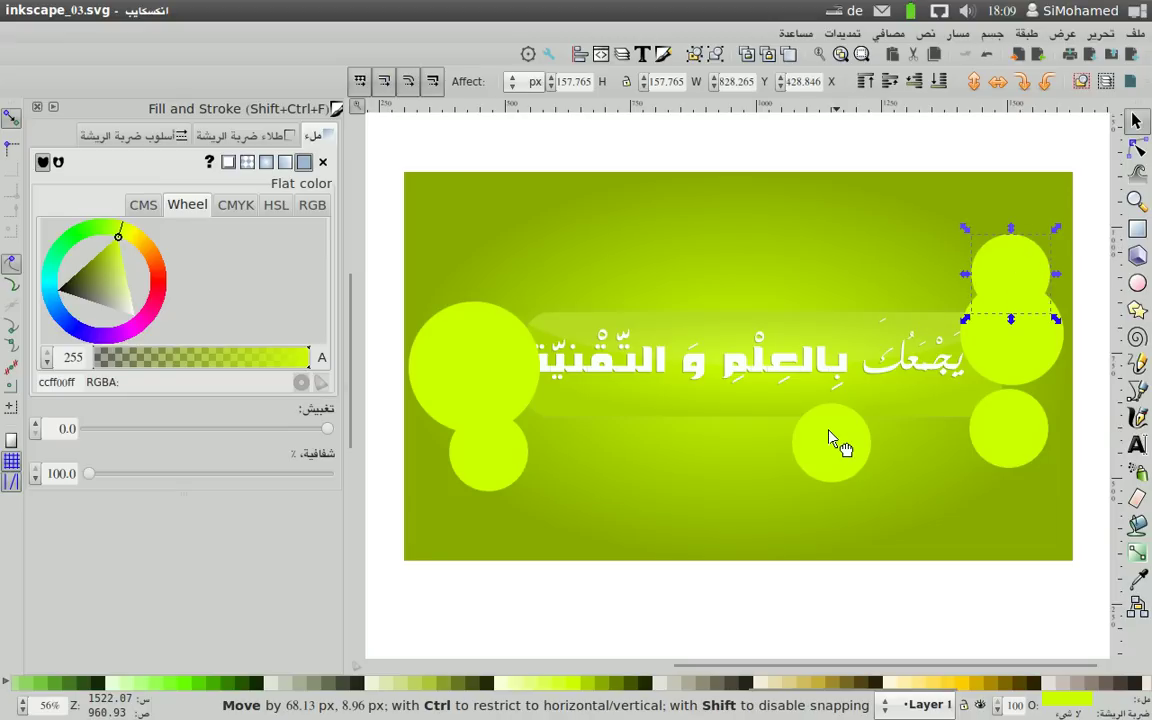
Copy the lower-middle circle up near the text, shrink it to two-thirds, and reposition it.
left_click(829, 438)
key("ctrl+d")
left_click_drag(826, 440, 555, 291)
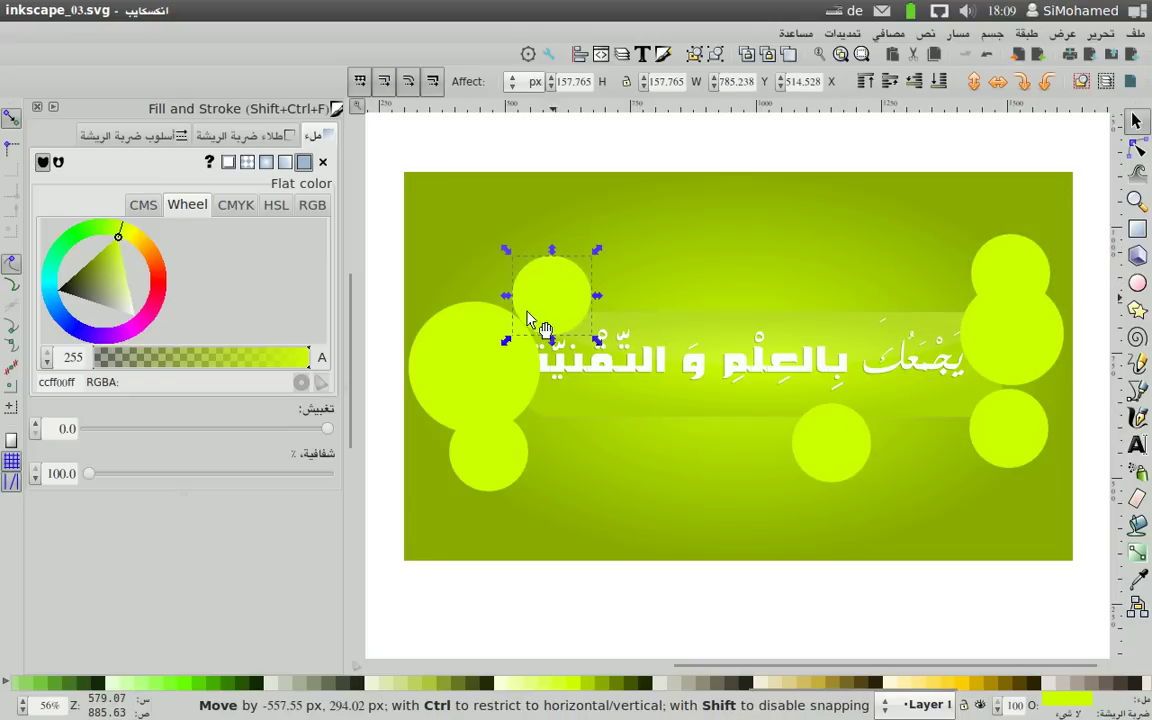
left_click_drag(512, 338, 566, 288)
left_click(567, 288)
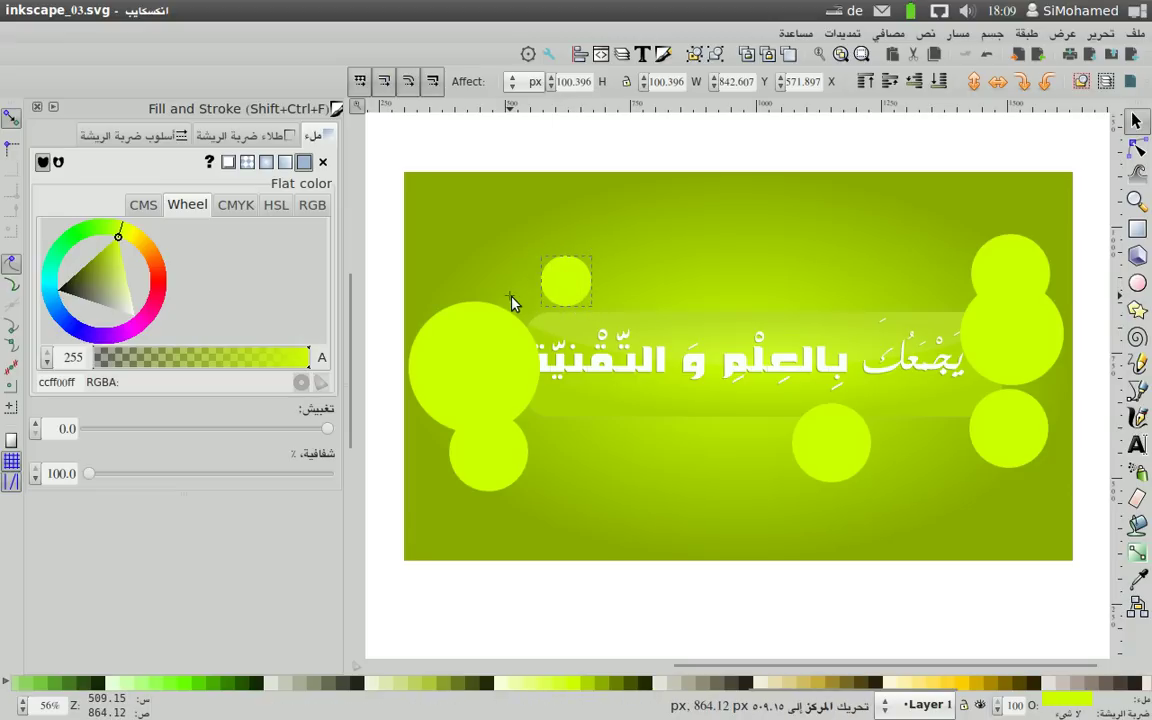
key("Escape")
left_click(572, 284)
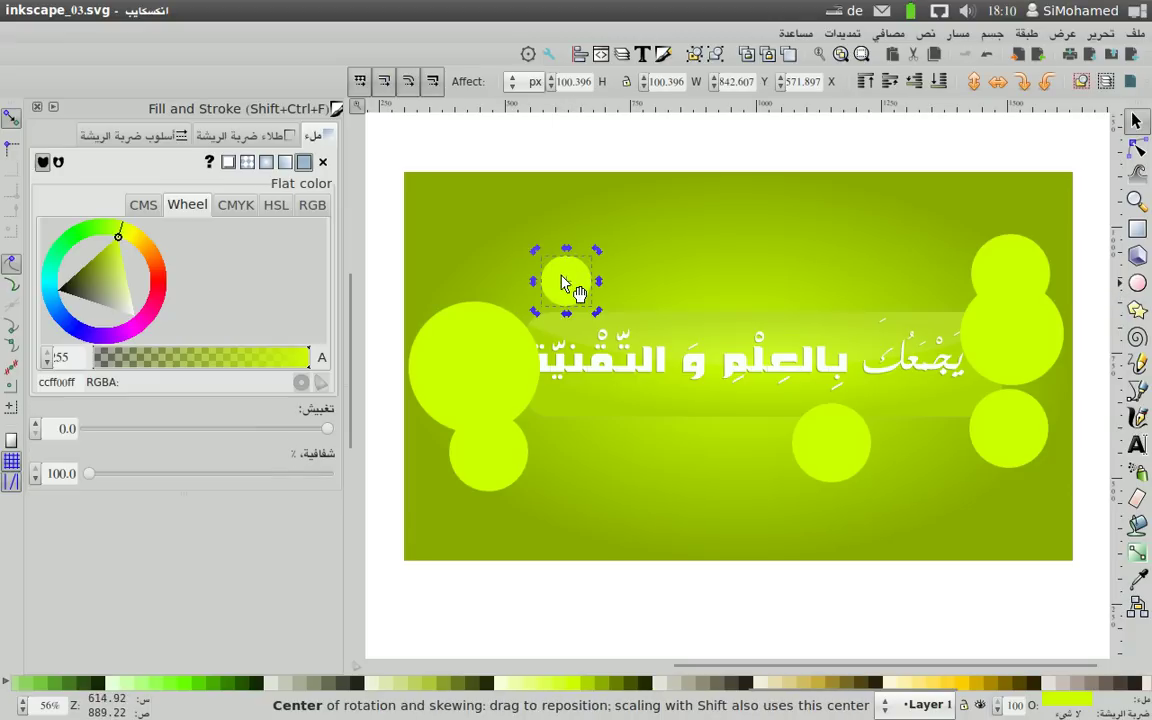
mouse_move(578, 282)
left_mouse_down()
mouse_move(611, 426)
mouse_move(597, 430)
left_mouse_up()
Nudge the large left circle and move a right-side circle down below the text.
left_click(470, 352)
left_click_drag(470, 357, 466, 364)
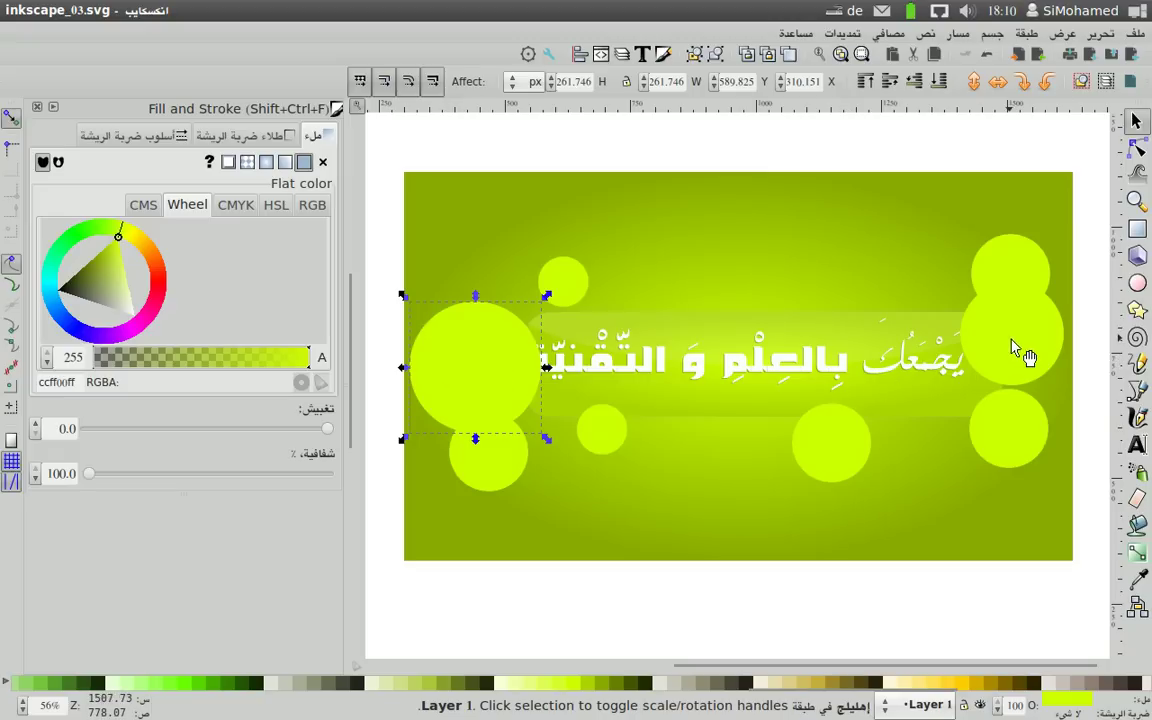
left_click(1015, 348)
left_click(1018, 265)
left_click(993, 290)
mouse_move(972, 290)
left_mouse_down()
mouse_move(963, 447)
mouse_move(930, 470)
mouse_move(605, 455)
mouse_move(562, 437)
mouse_move(566, 472)
left_mouse_up()
Shift the large left circle up-left and lower its opacity to about 65%.
left_click(487, 355)
left_click_drag(487, 355, 549, 345)
left_click_drag(87, 474, 174, 474)
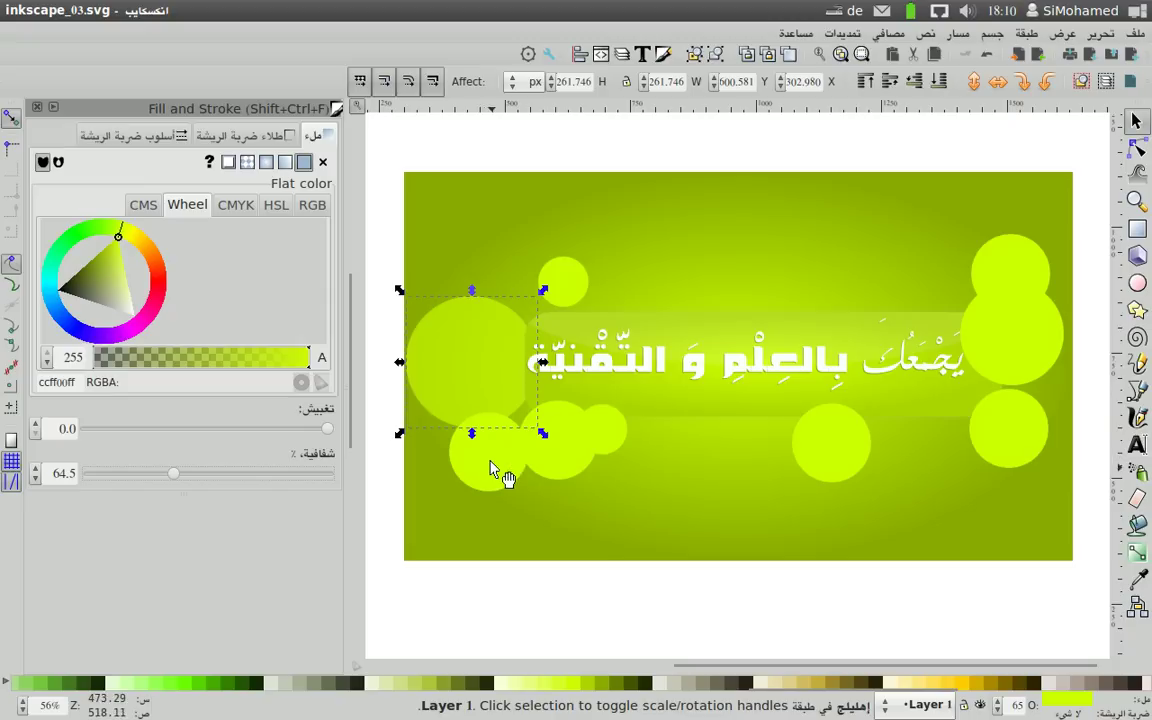
Blur the two circles beneath the large one, setting opacity to about 50% and 25%.
left_click(456, 458)
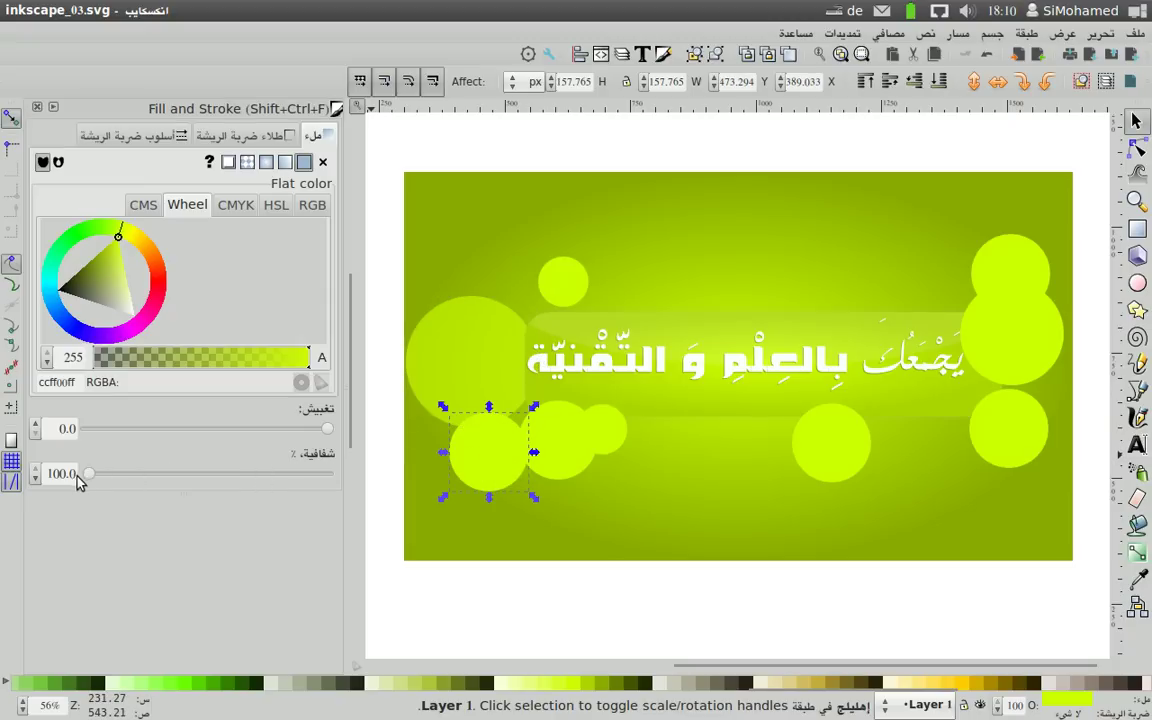
left_click(207, 474)
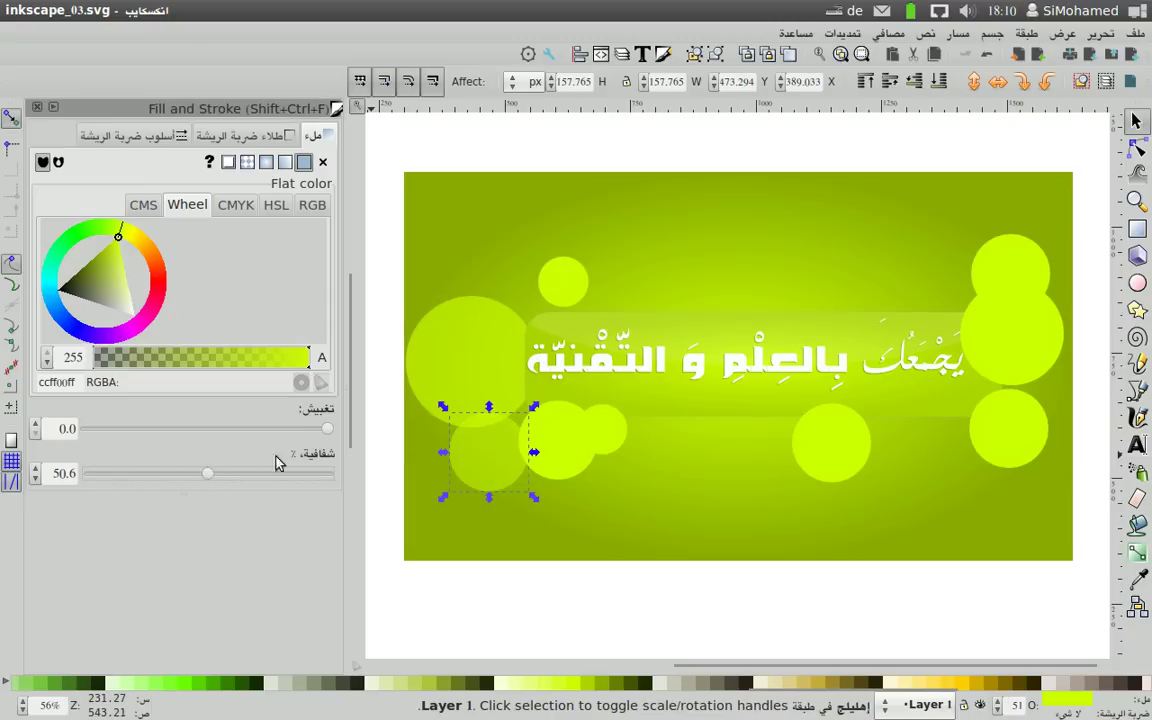
left_click(322, 430)
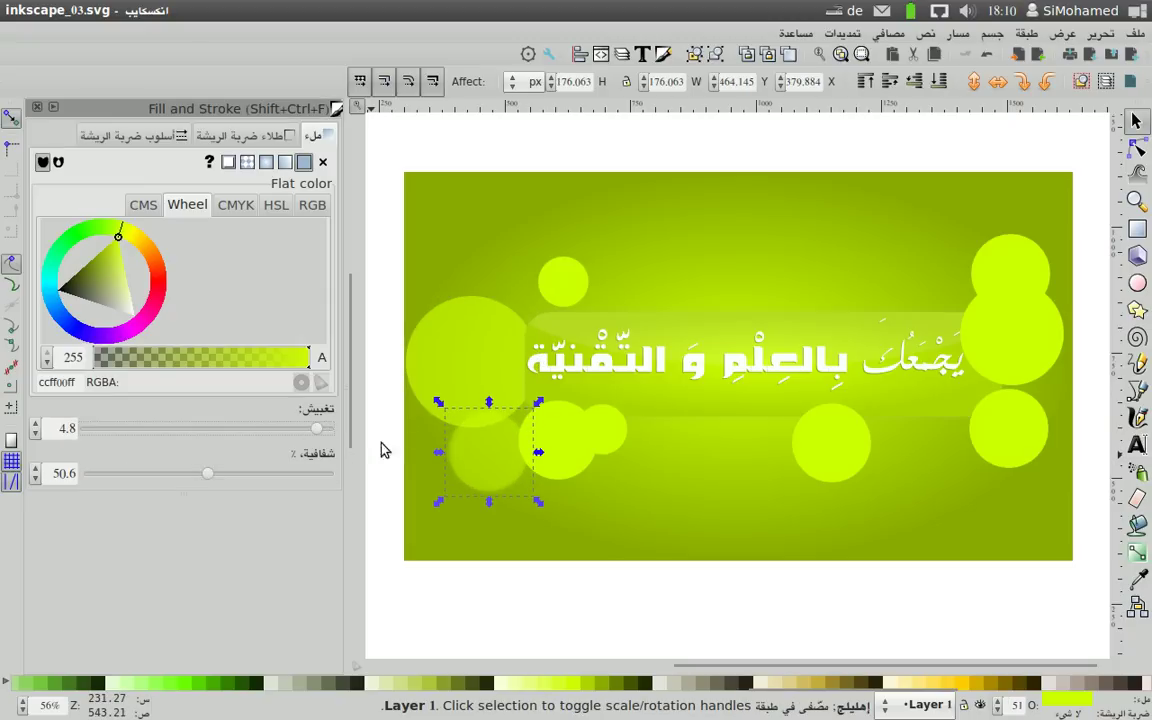
left_click(575, 453)
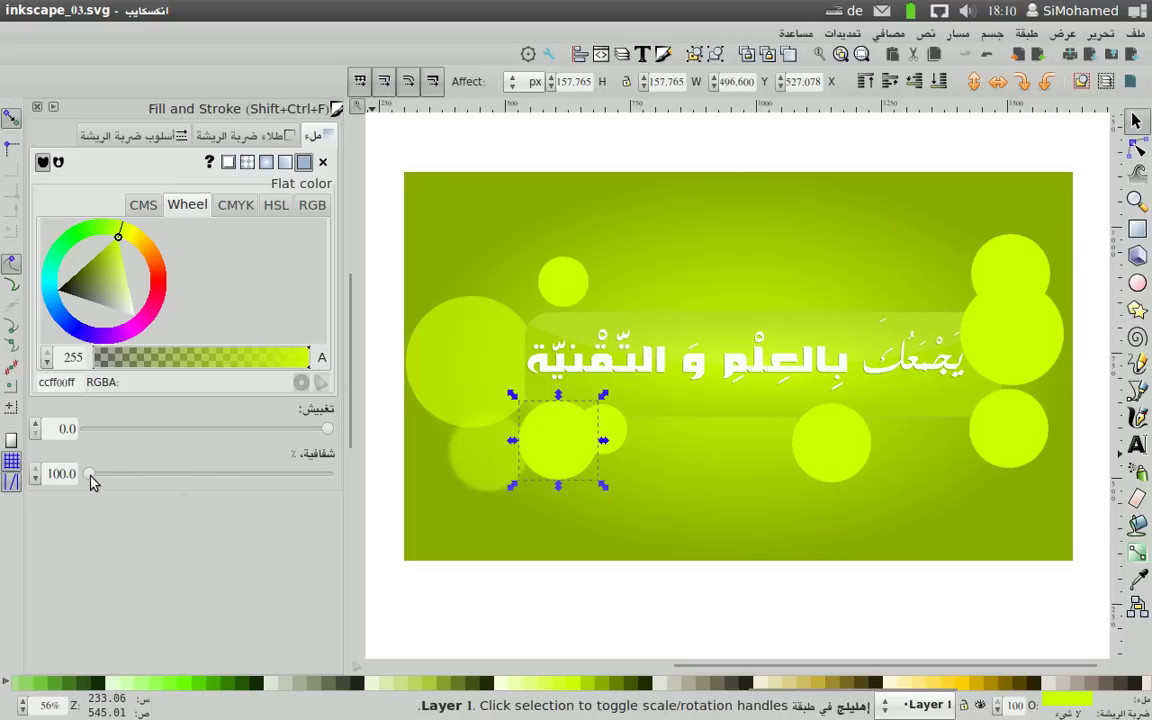
left_click(211, 474)
type("14")
key("Return")
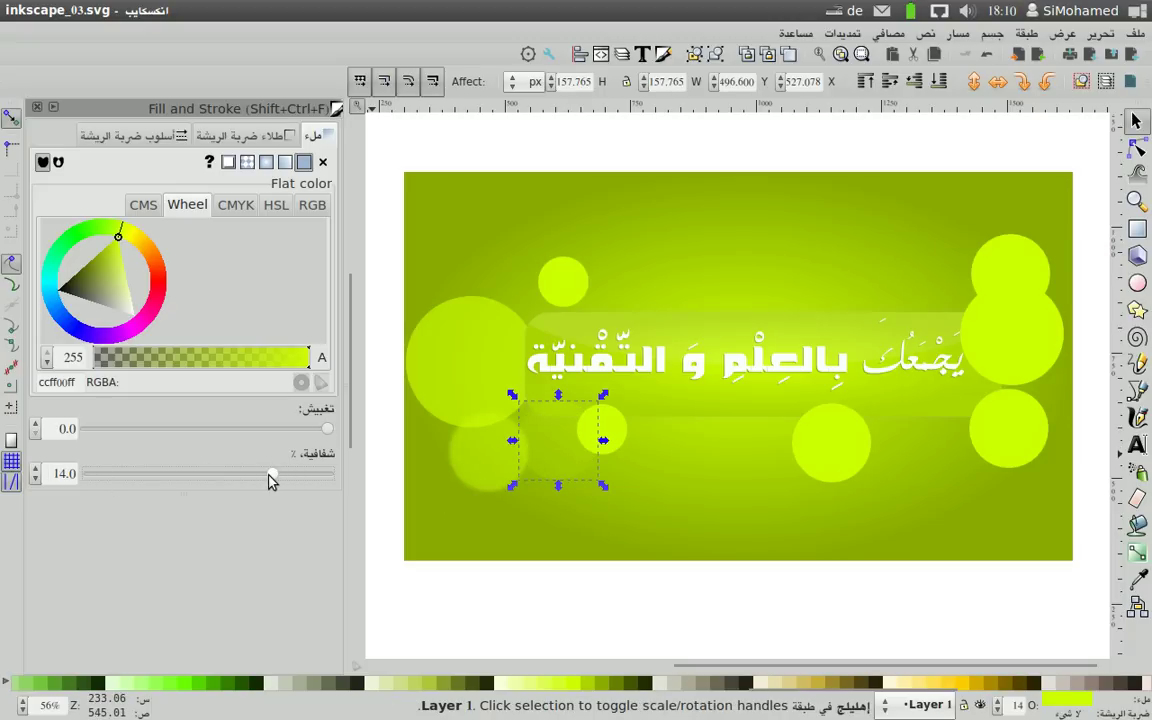
left_click_drag(270, 481, 264, 479)
left_click(328, 433)
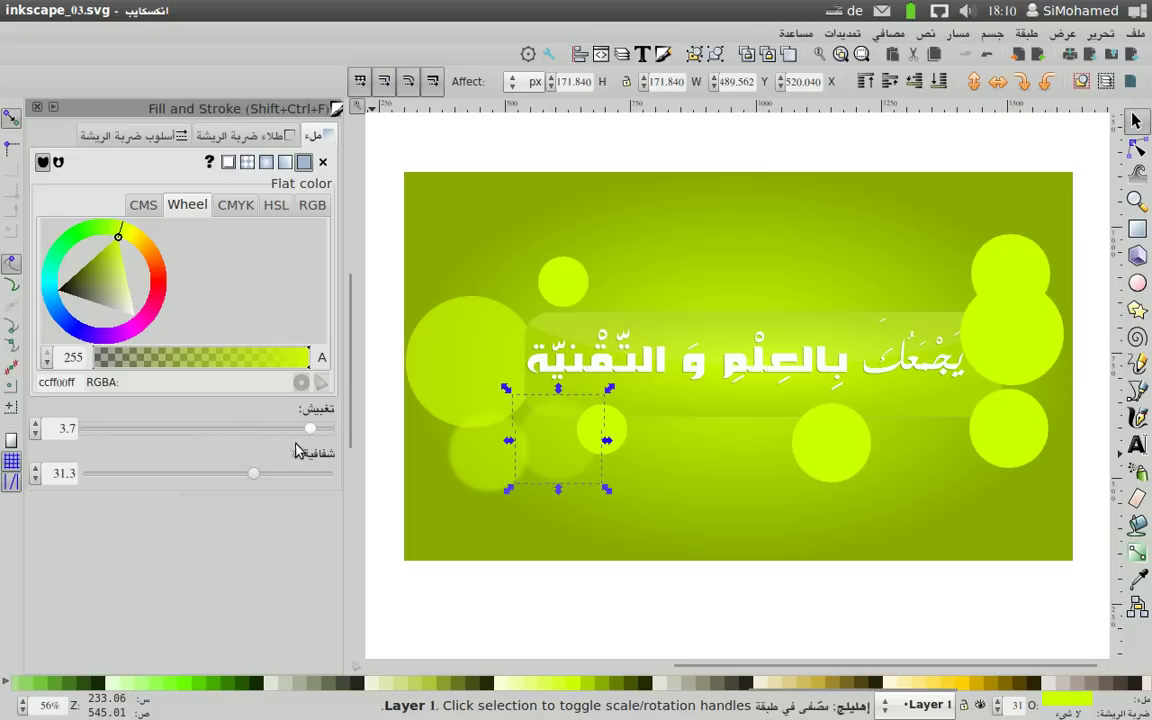
Shift the small circle below the text, blur it about 9, and make it half transparent.
left_click(615, 437)
left_click_drag(615, 437, 618, 420)
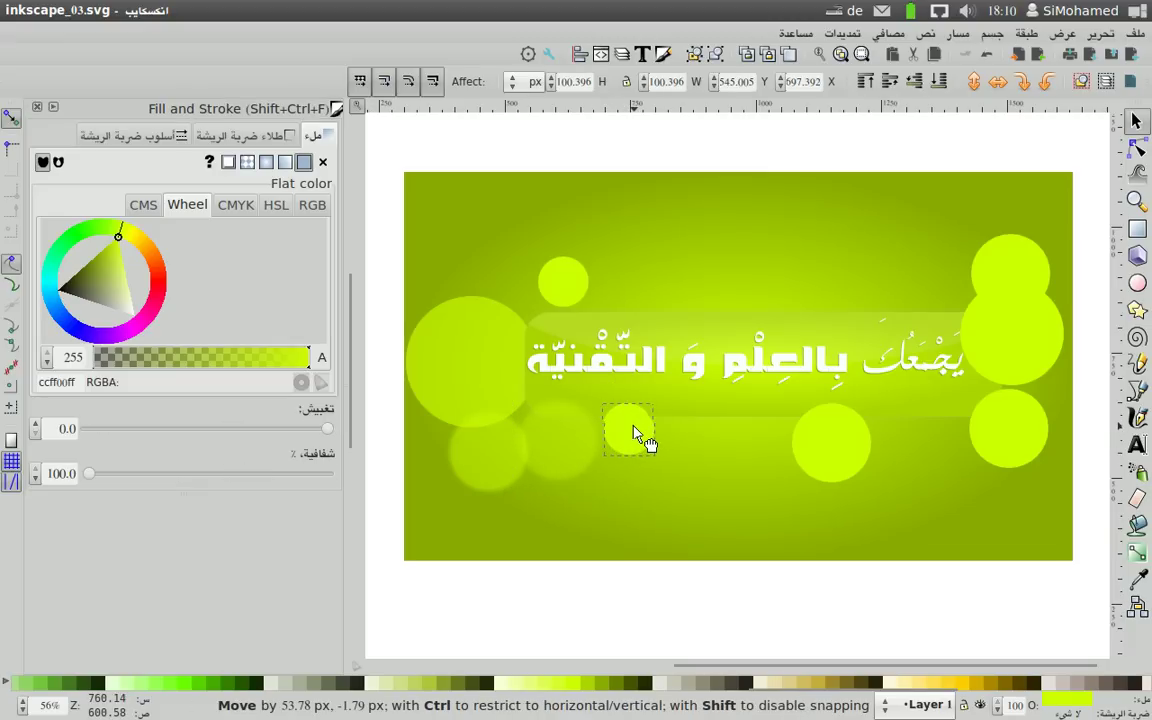
key("Tab")
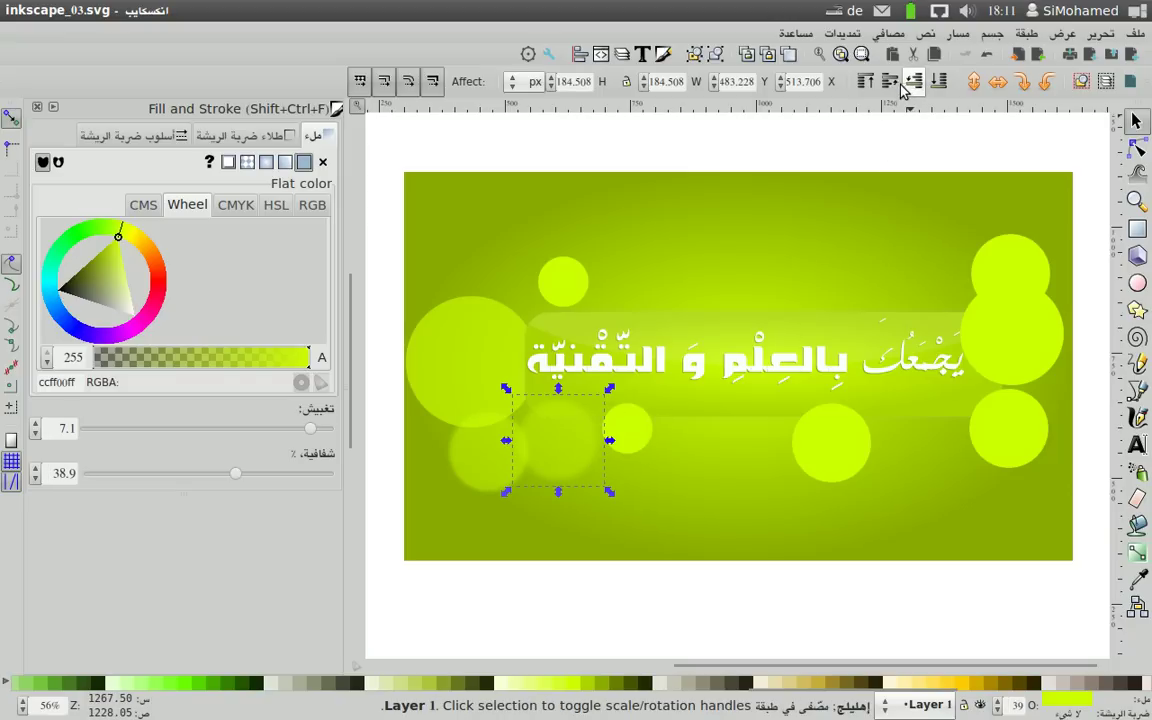
left_click_drag(615, 430, 617, 424)
mouse_move(326, 432)
left_mouse_down()
mouse_move(254, 432)
mouse_move(310, 432)
left_mouse_up()
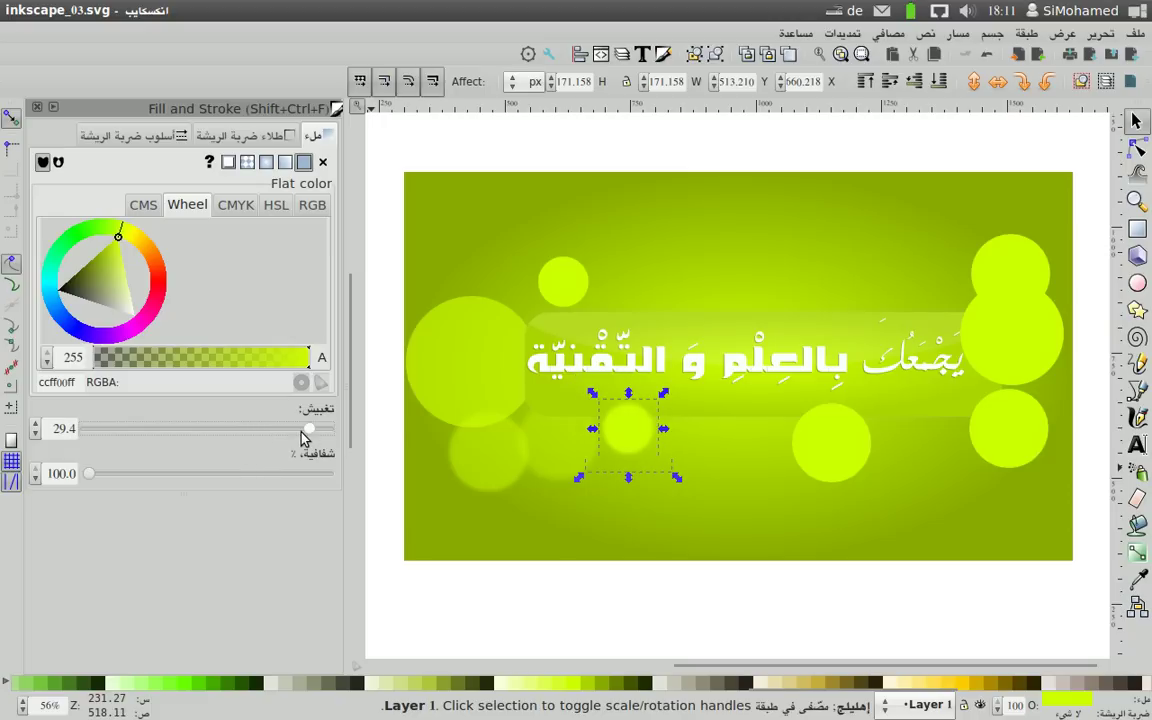
left_click(303, 432)
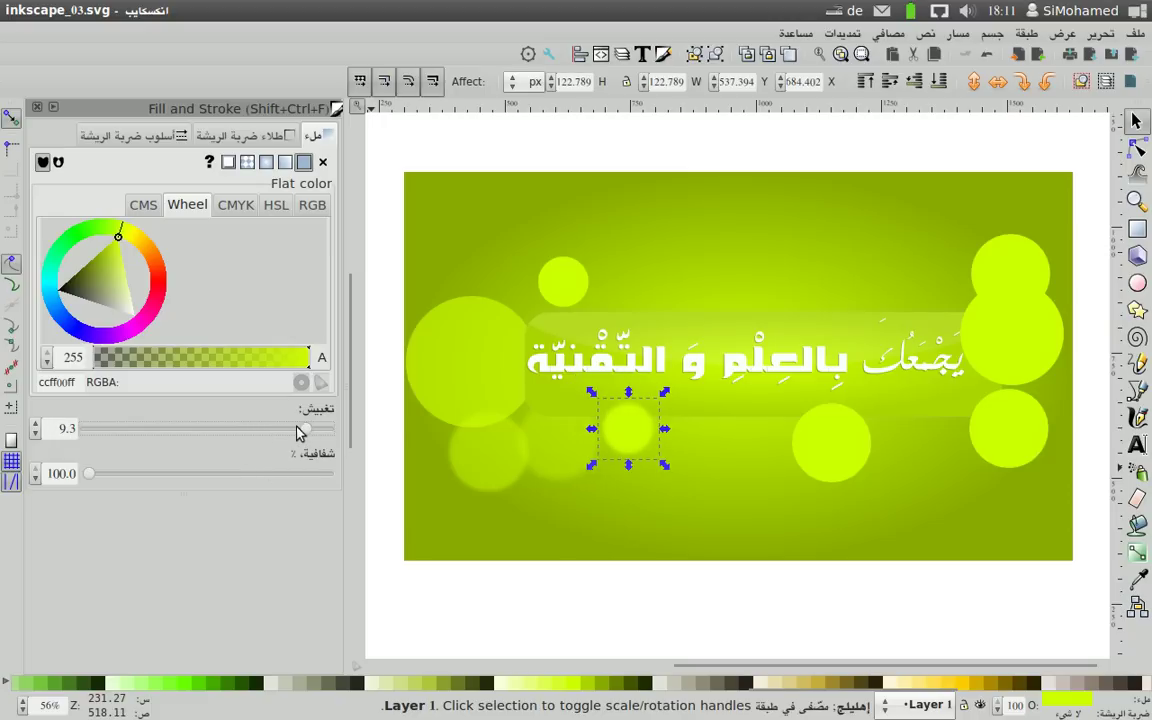
left_click_drag(226, 475, 216, 474)
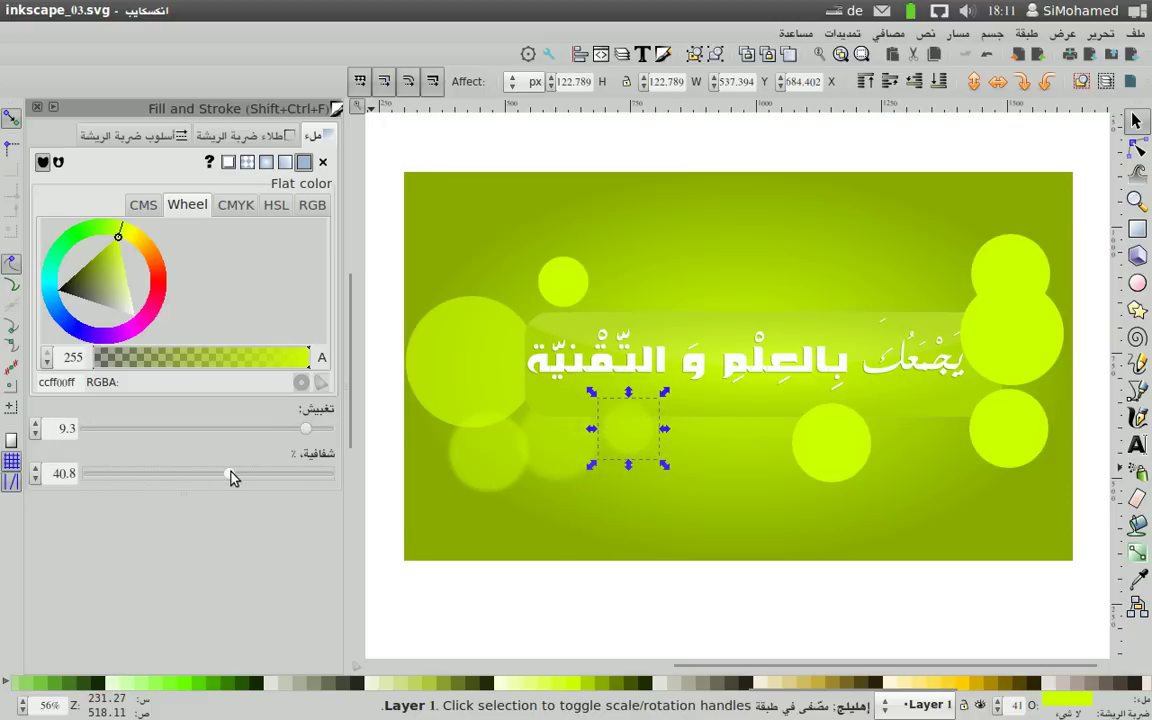
Move the small circle above the text leftward and lower its opacity to about 77%.
left_click(572, 282)
left_click_drag(566, 284, 483, 293)
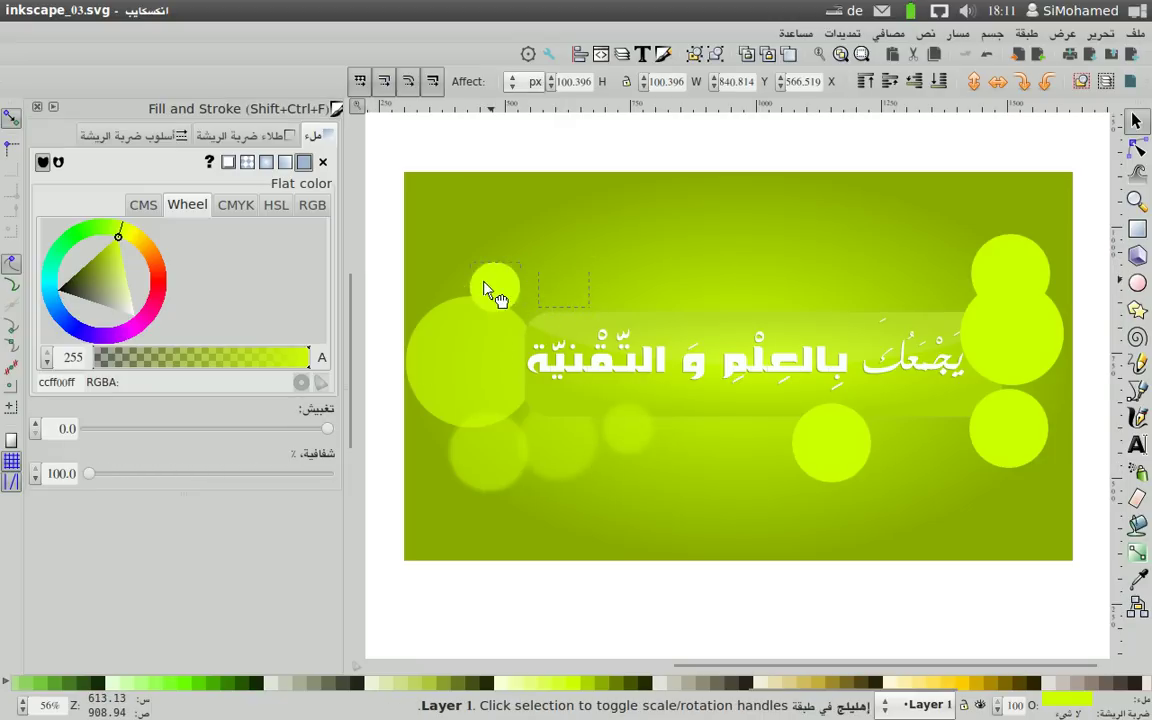
left_click_drag(90, 473, 142, 476)
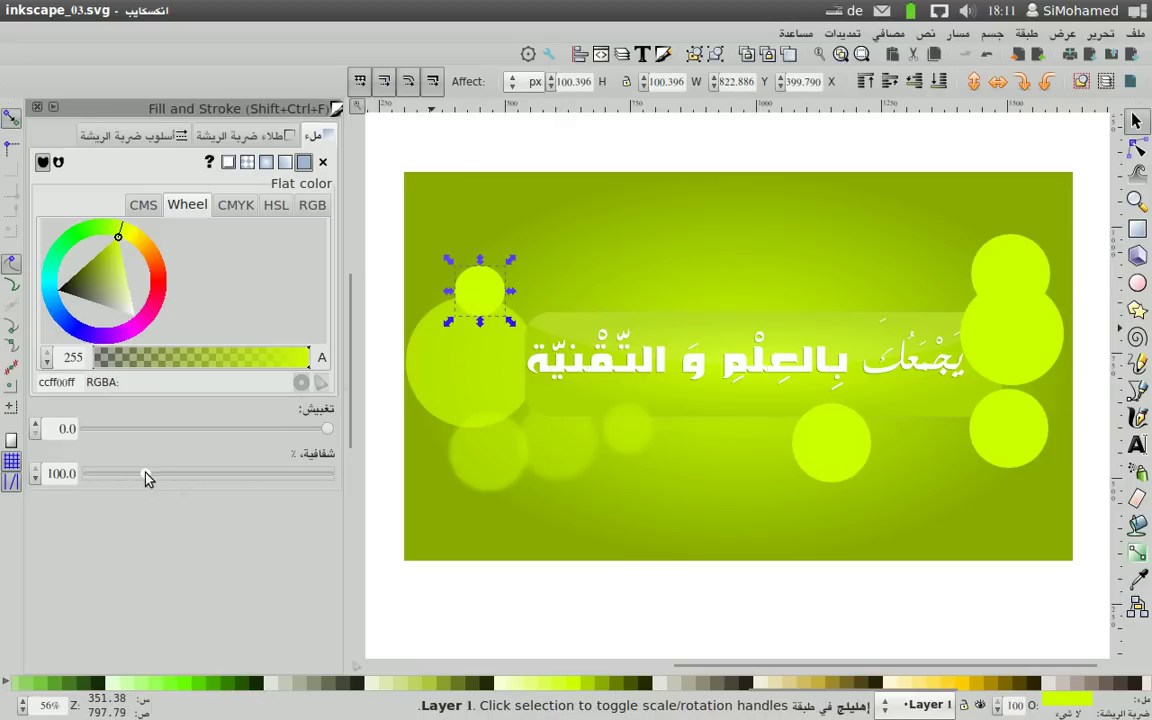
Enlarge the other small circle to about 180%, reposition it, and set about 40% opacity.
left_click(483, 296)
mouse_move(510, 287)
left_mouse_down()
mouse_move(527, 290)
mouse_move(558, 237)
left_mouse_up()
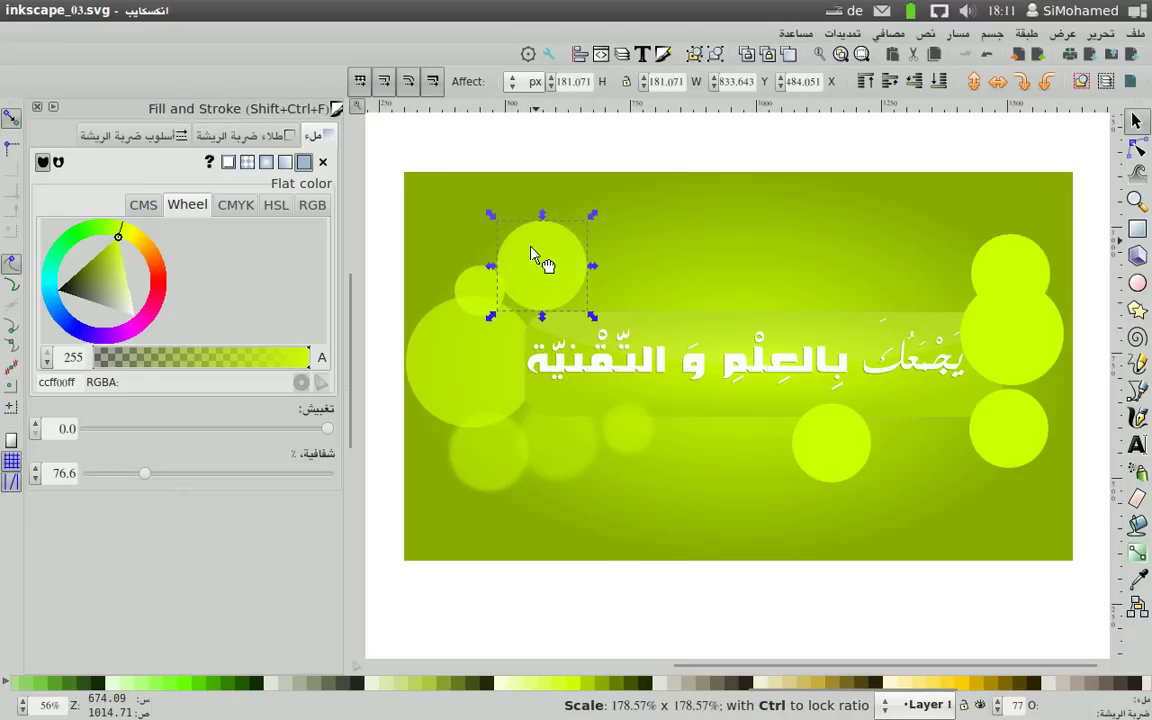
left_click_drag(550, 285, 572, 305)
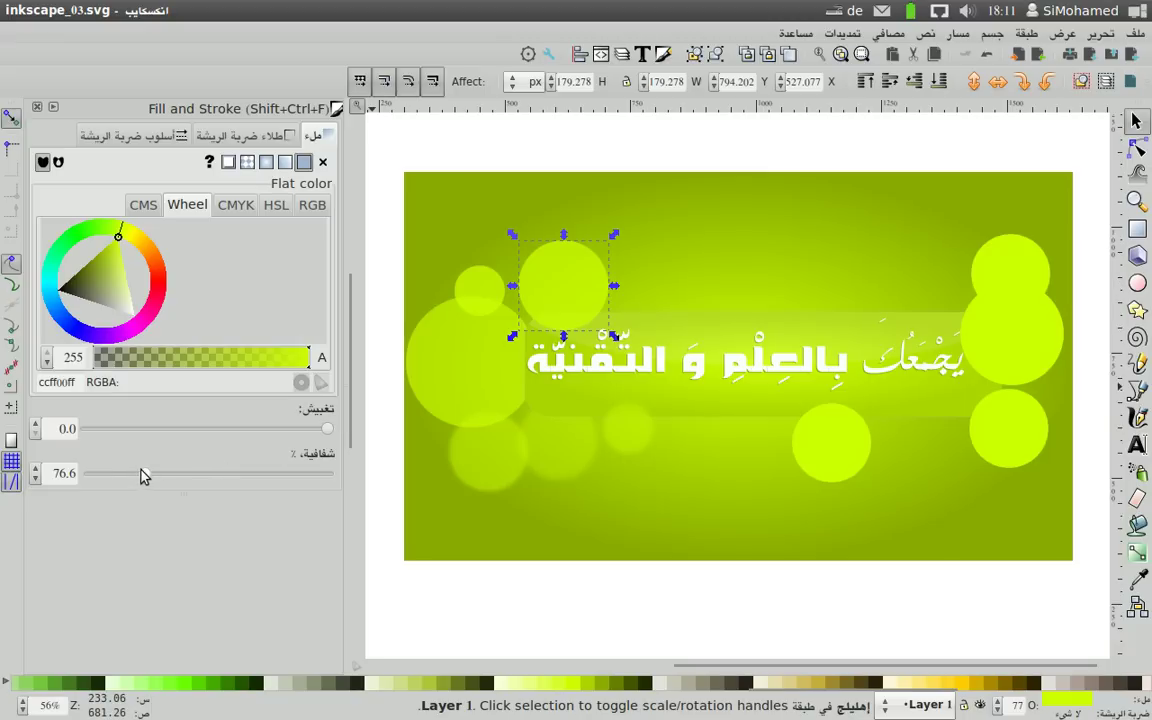
left_click_drag(151, 476, 225, 476)
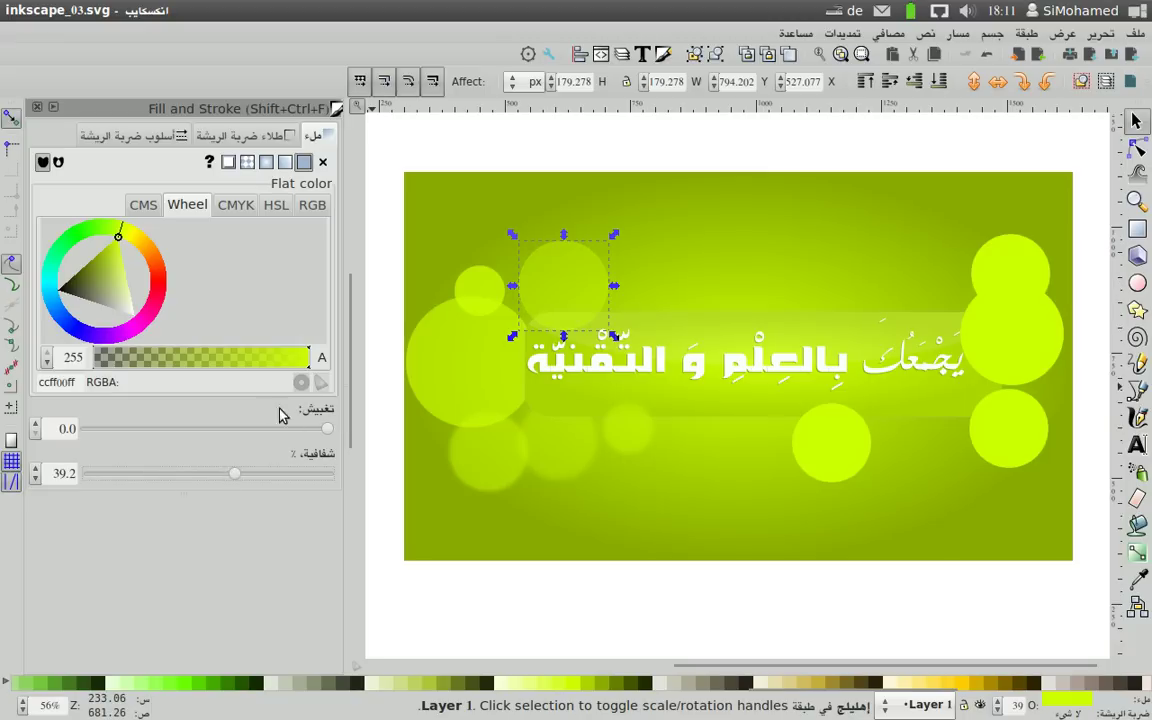
left_click(740, 505)
Blur the top-right circle to about 12.6 and set its opacity to about 47%.
left_click(1022, 266)
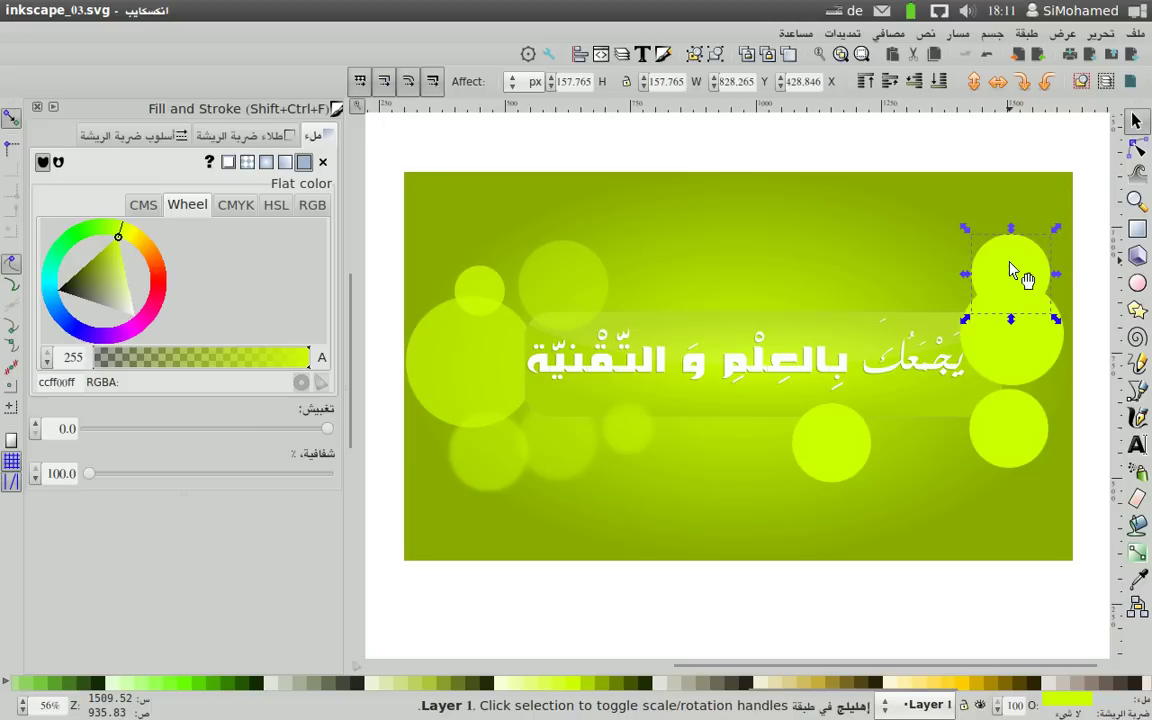
left_click_drag(330, 432, 281, 428)
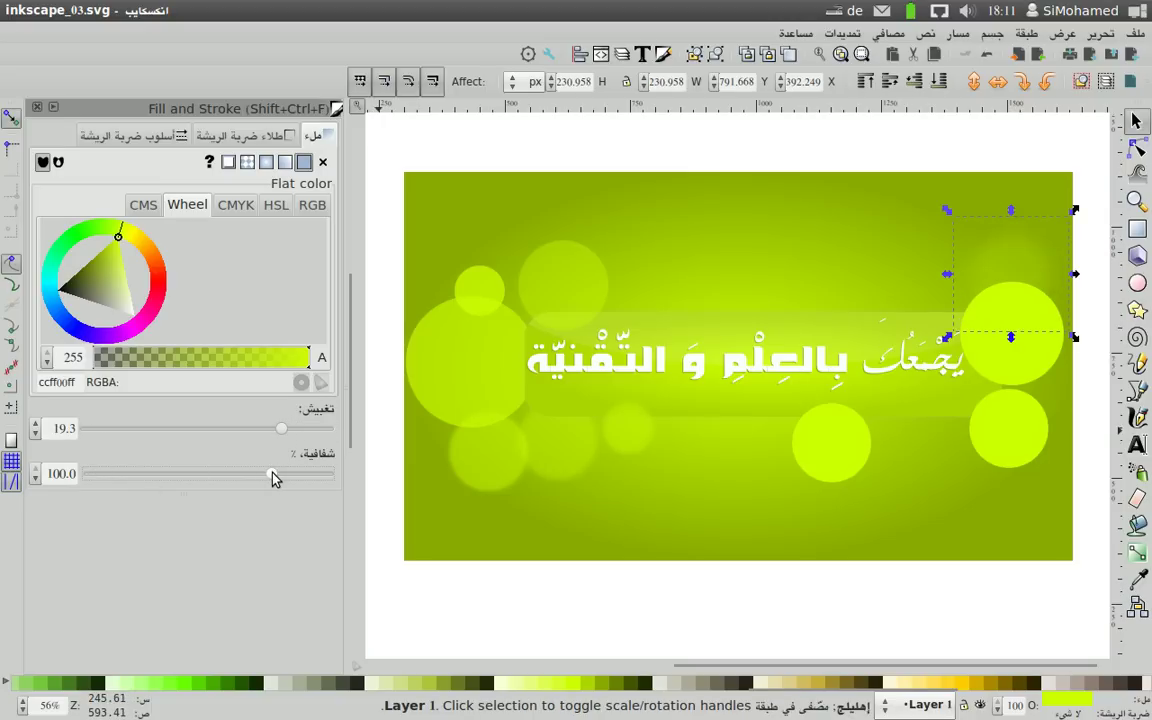
left_click_drag(252, 478, 216, 473)
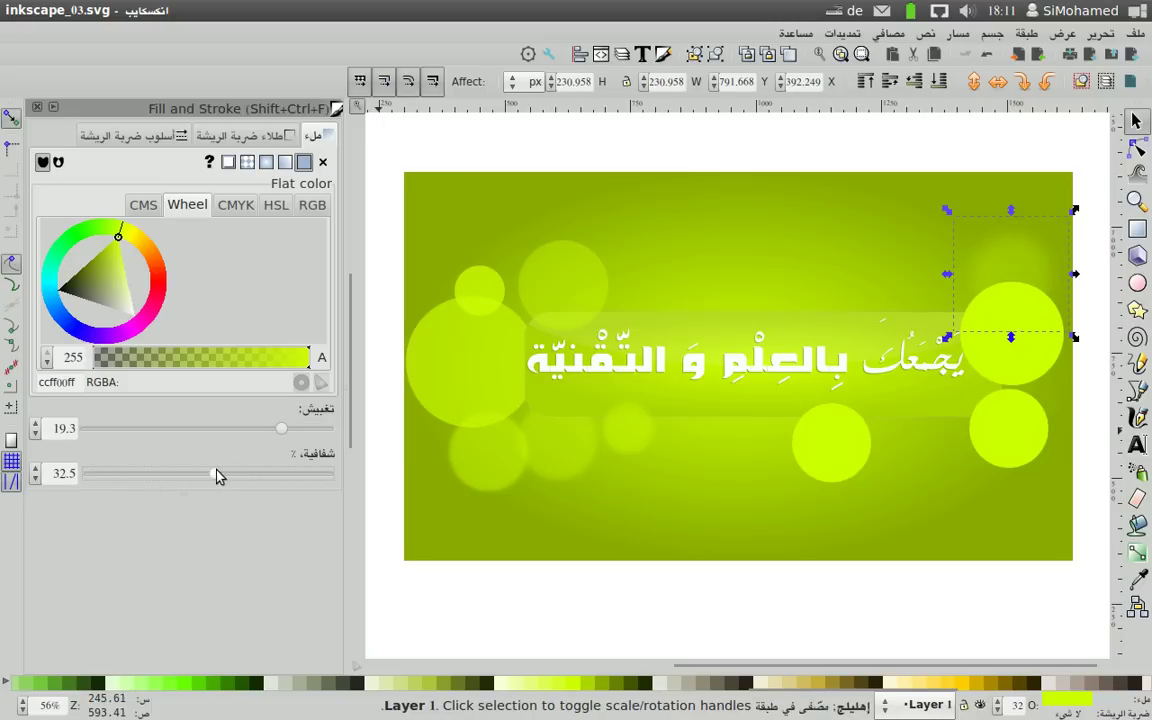
left_click(297, 432)
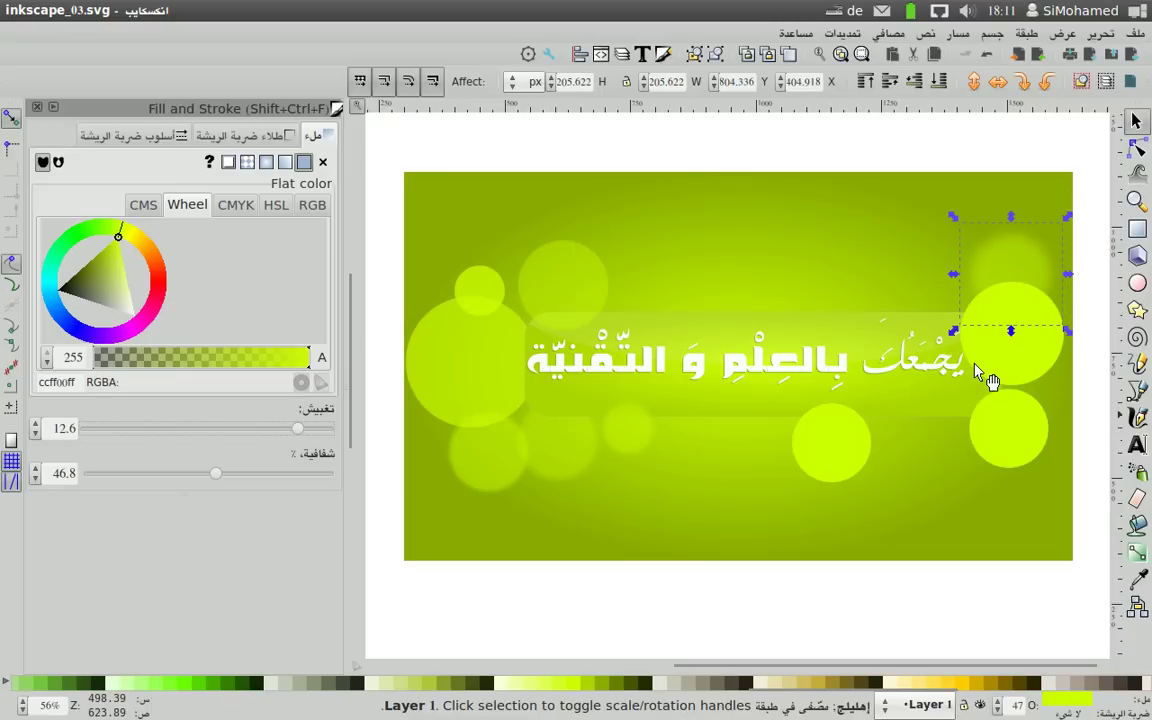
Resize the circle right of the text; move, shrink and half-fade the lower-right one.
left_click_drag(1005, 375, 1007, 373)
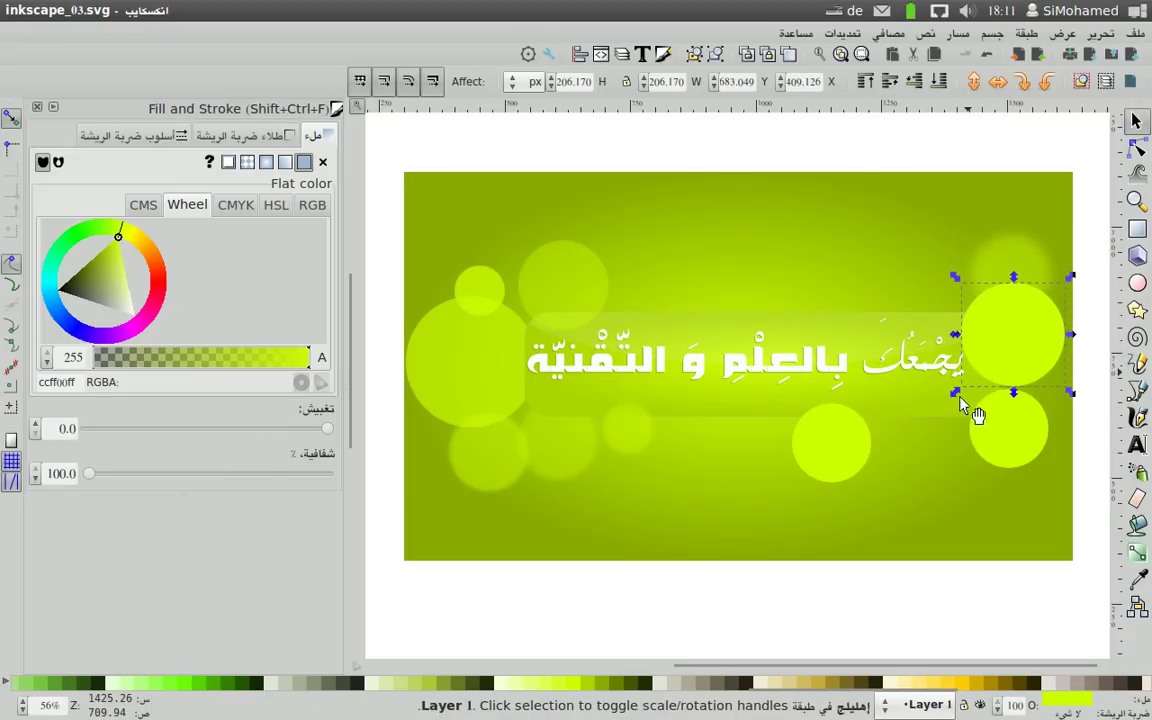
mouse_move(957, 392)
left_mouse_down()
mouse_move(977, 383)
mouse_move(969, 393)
left_mouse_up()
left_click(1010, 428)
left_click(1008, 421, "ctrl")
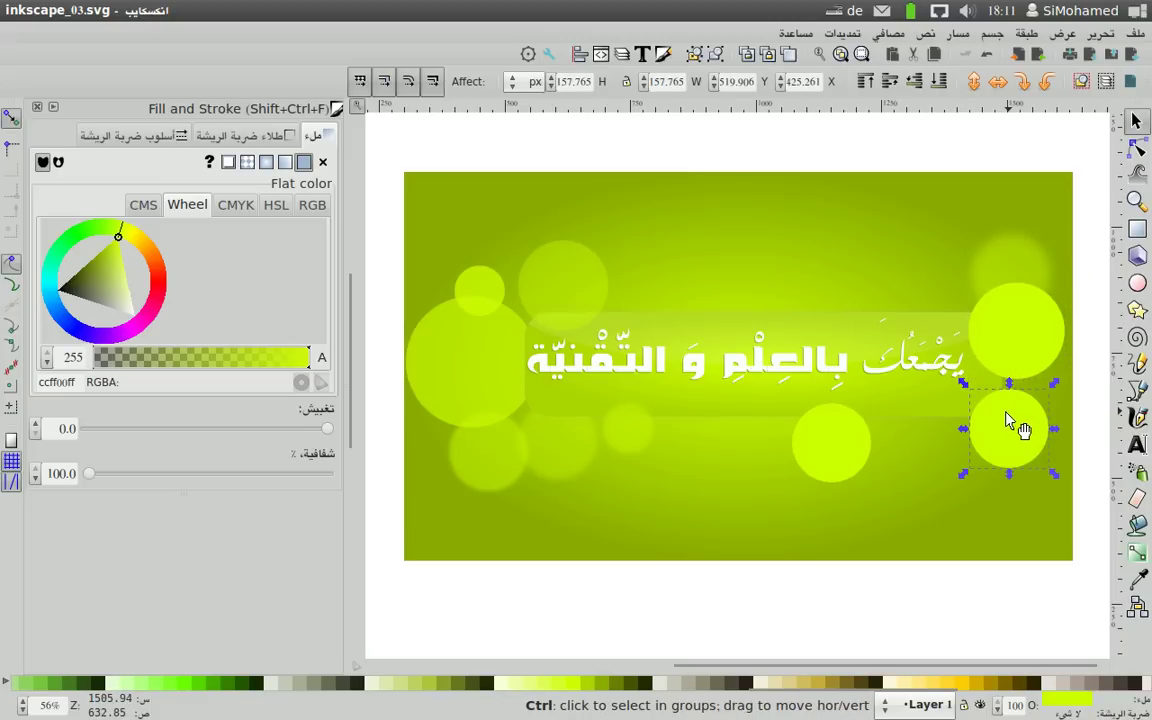
left_click_drag(1012, 428, 1047, 386)
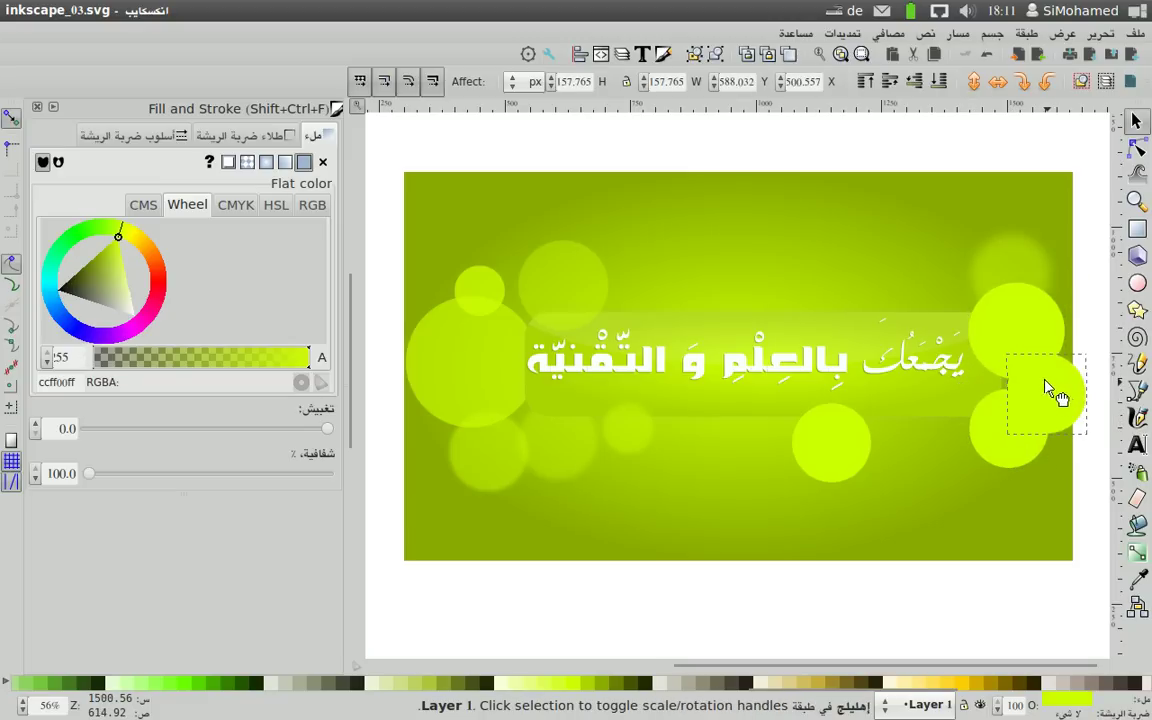
mouse_move(998, 437)
left_mouse_down()
mouse_move(1052, 402)
mouse_move(1048, 417)
mouse_move(1044, 401)
left_mouse_up()
left_click_drag(998, 441, 1037, 400)
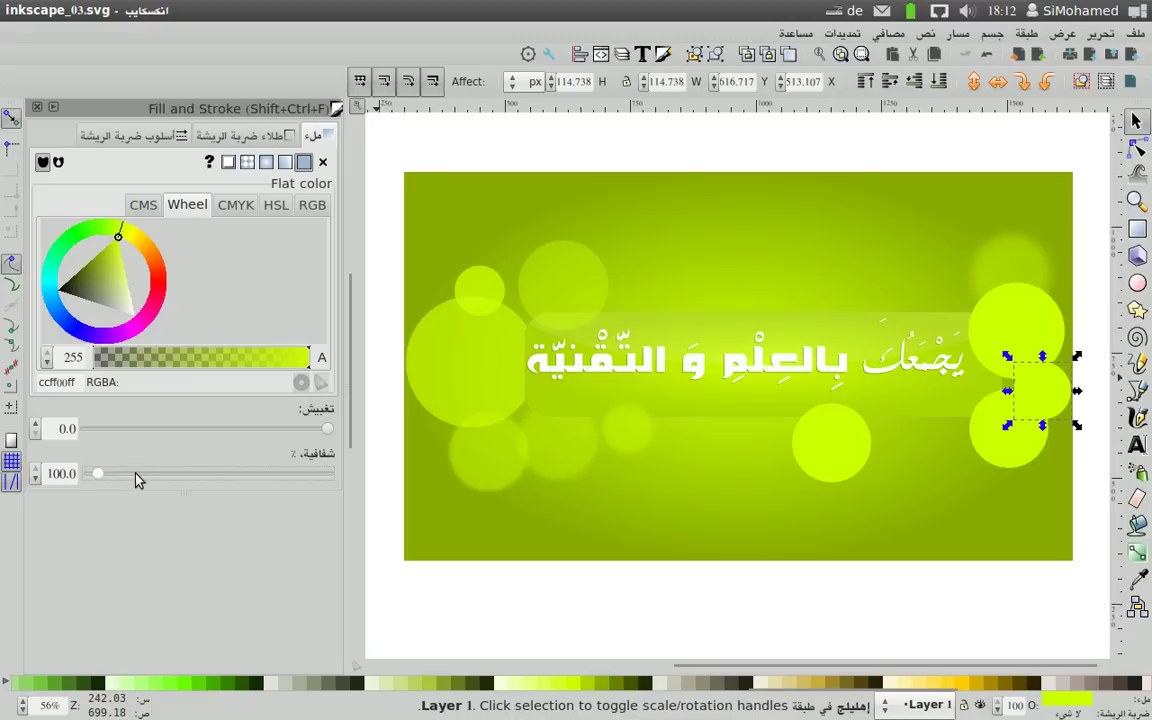
left_click(214, 474)
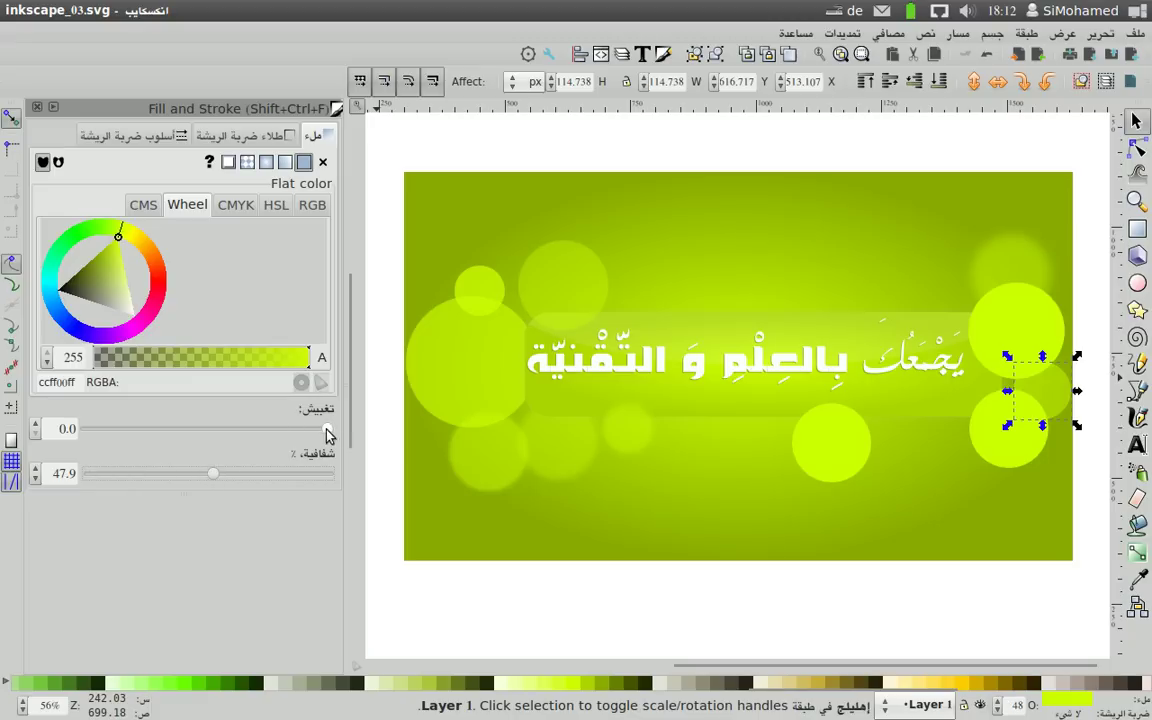
Make the larger right circle translucent, and the lower-right circle half transparent and blurred.
left_click(1019, 340)
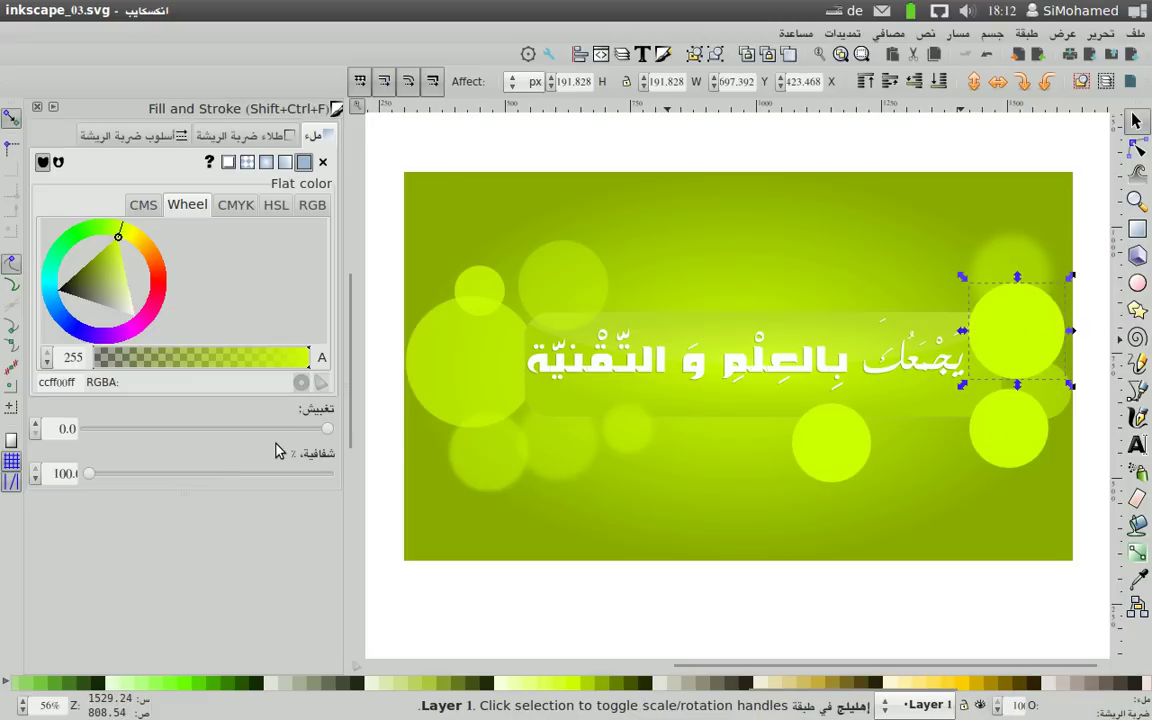
left_click(140, 479)
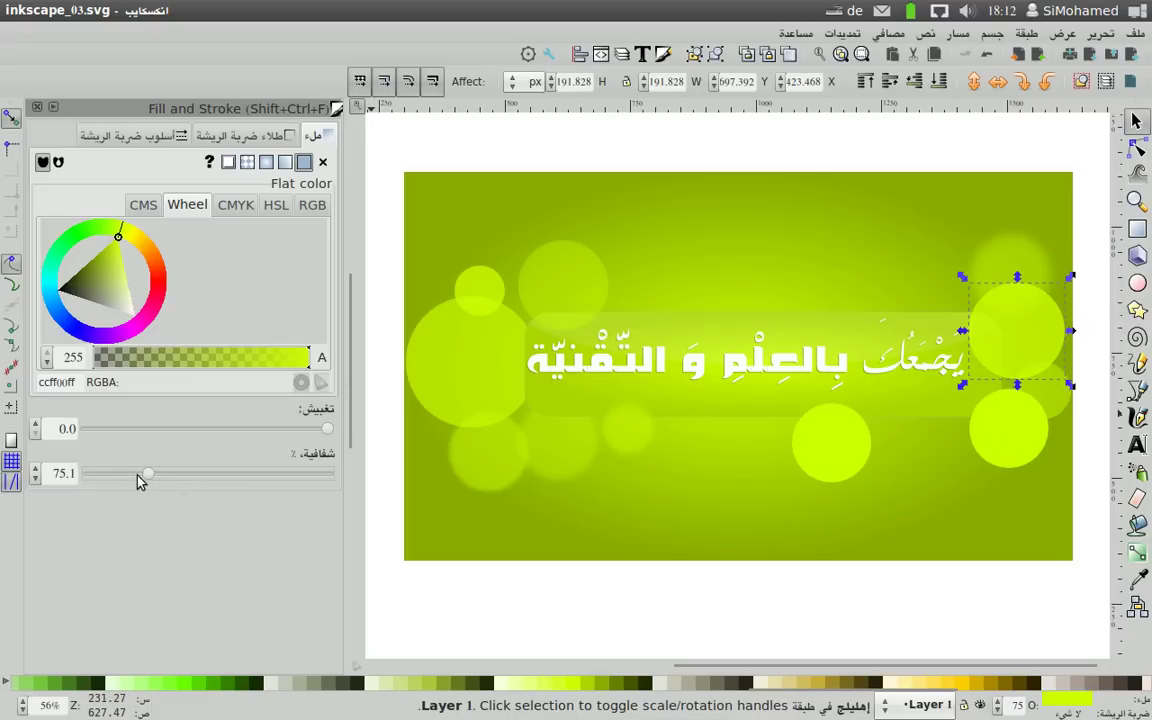
left_click(998, 478)
left_click(1016, 455)
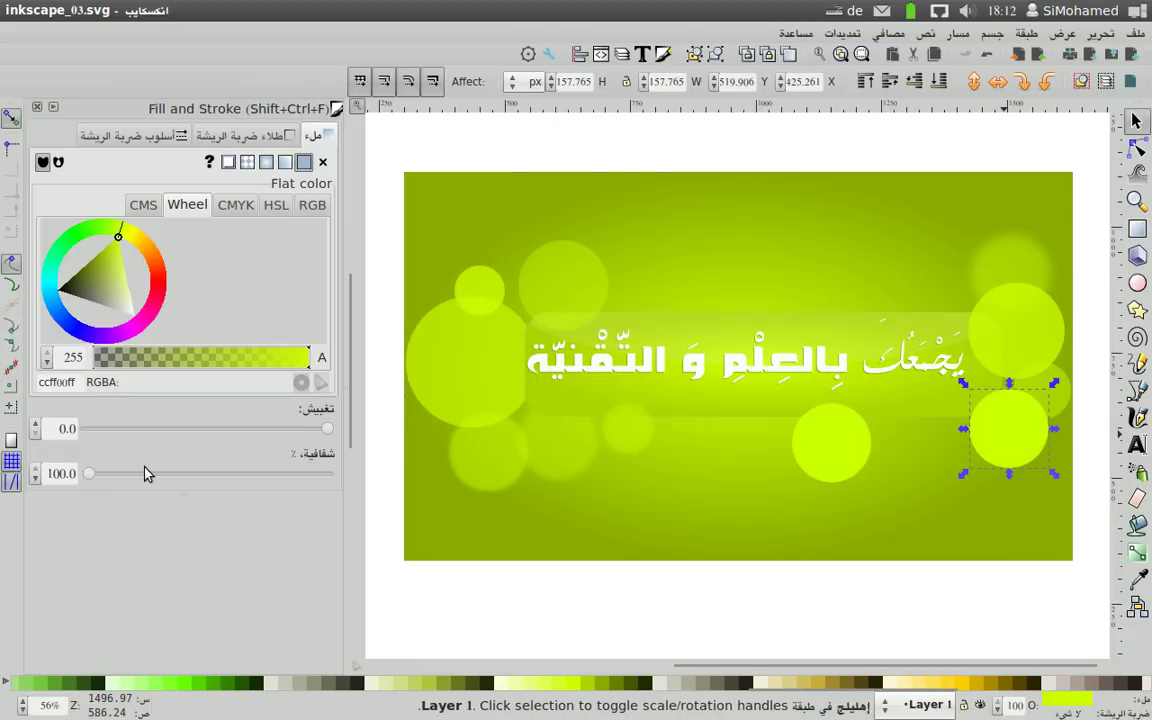
left_click(228, 476)
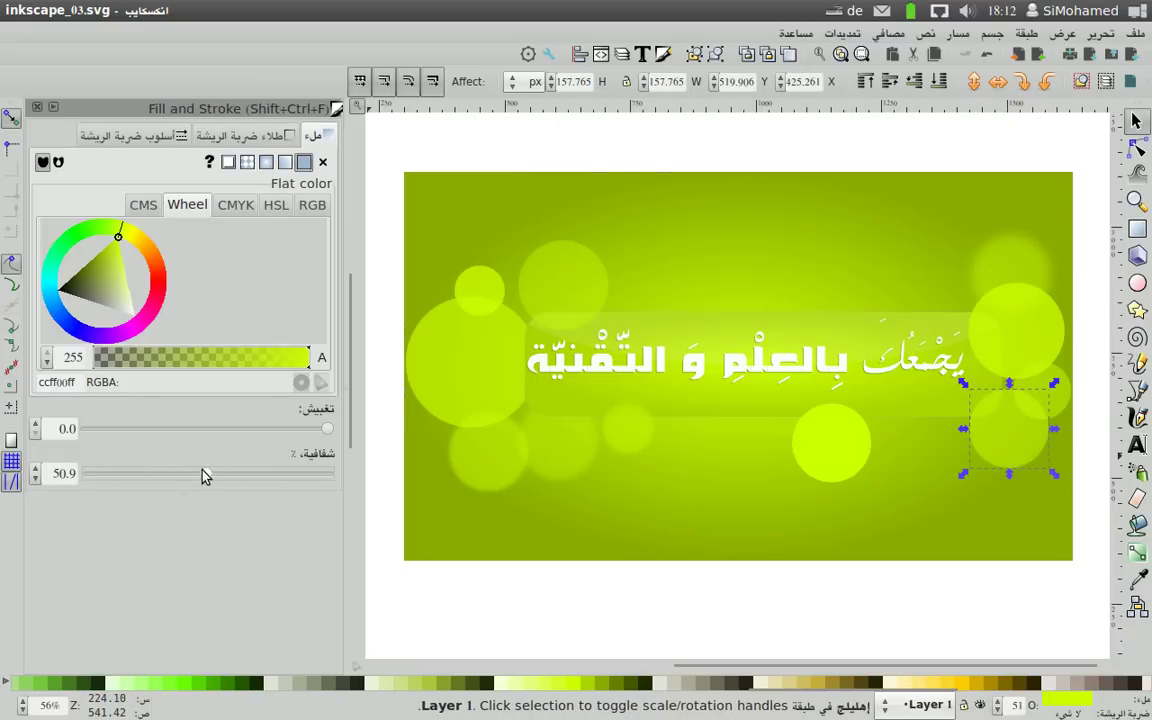
left_click_drag(325, 431, 315, 432)
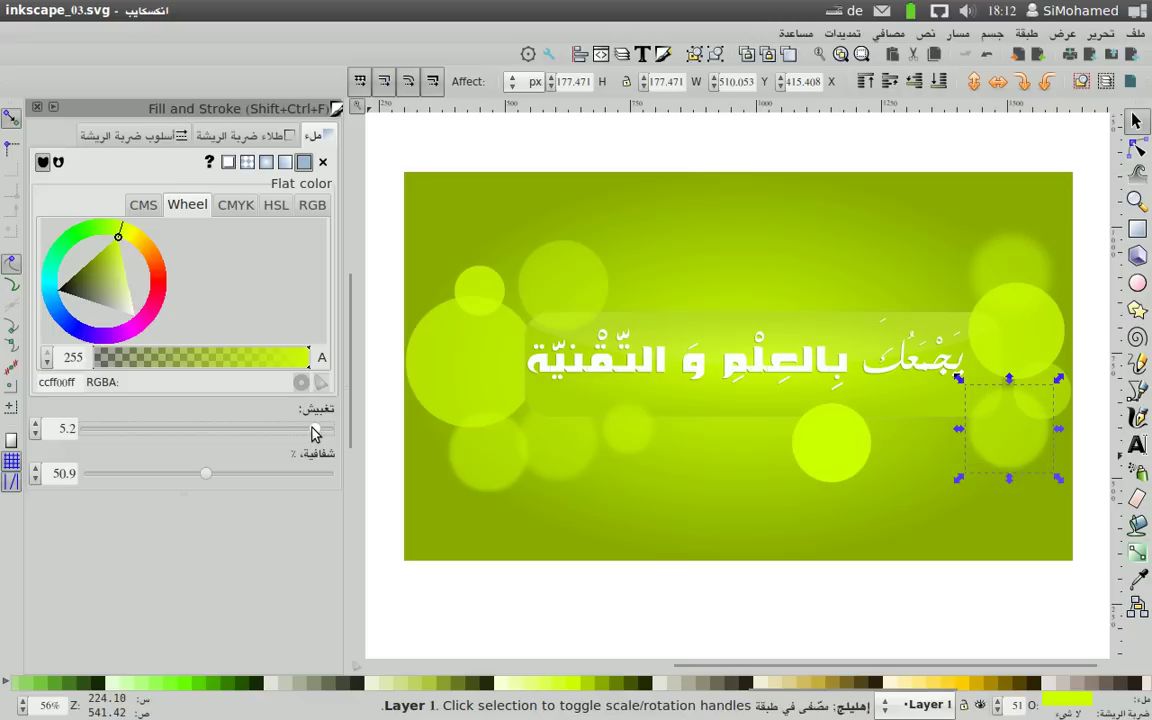
left_click(307, 431)
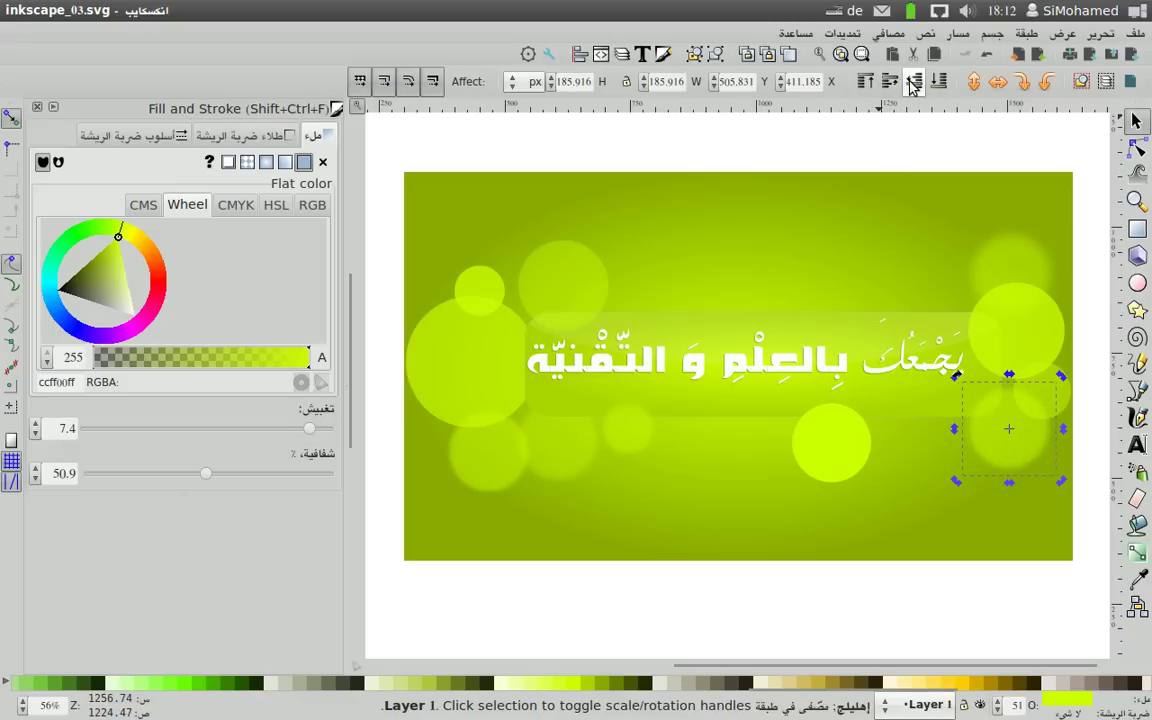
Fade the middle circle, and move the faint circle above the bar, fading and blurring it more.
left_click(845, 442)
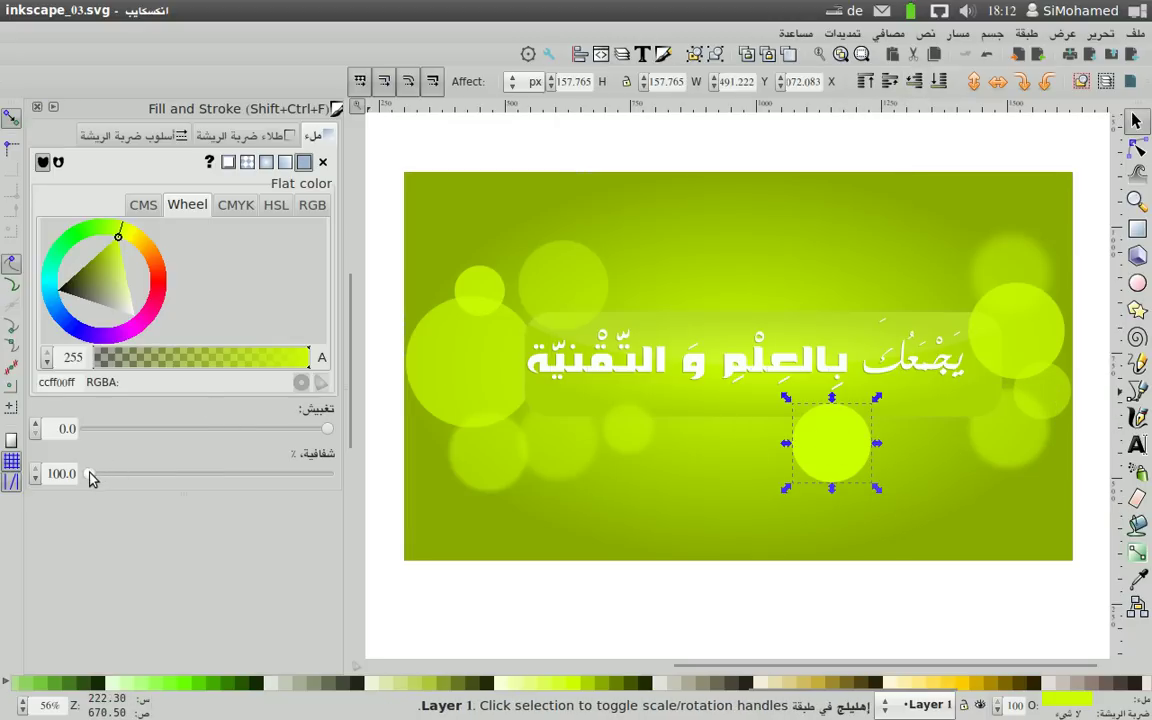
left_click_drag(89, 476, 209, 474)
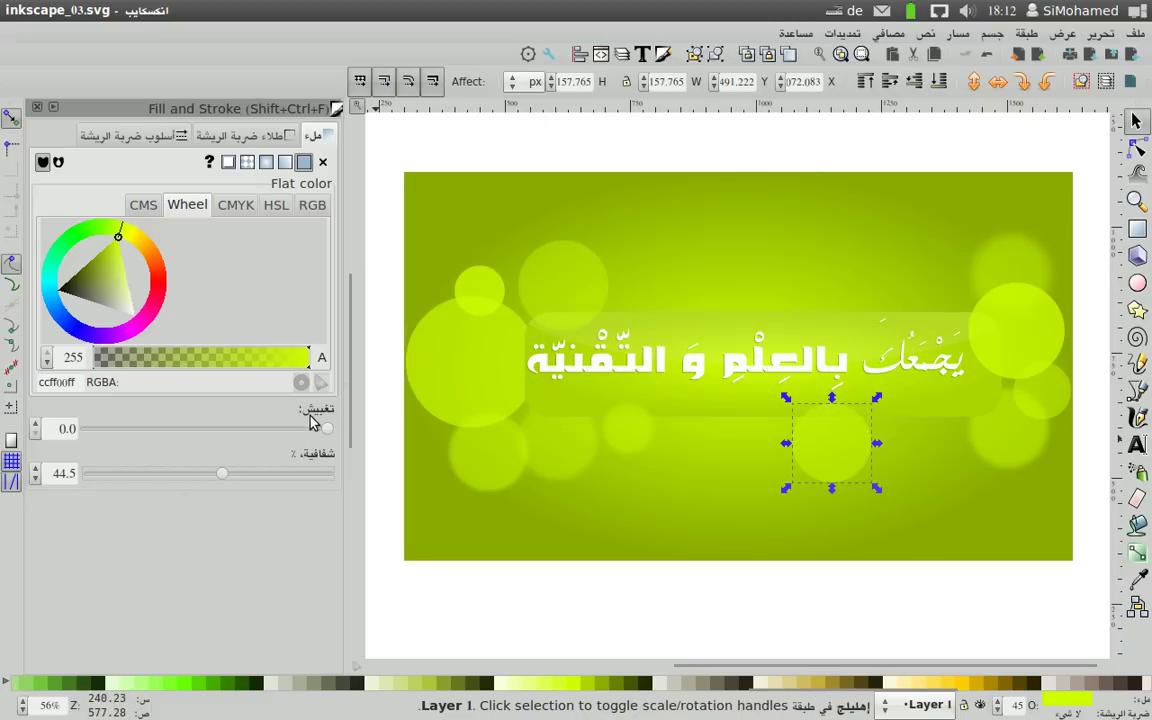
left_click(946, 514)
left_click(568, 285, "ctrl")
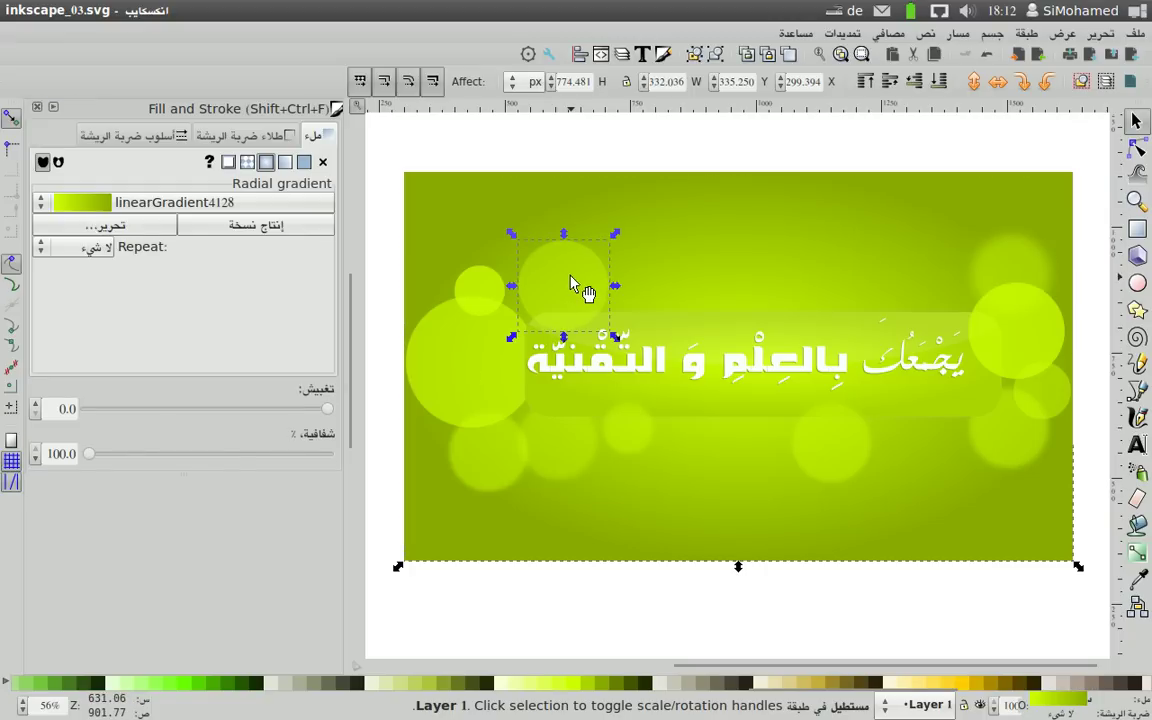
left_click_drag(568, 285, 795, 275)
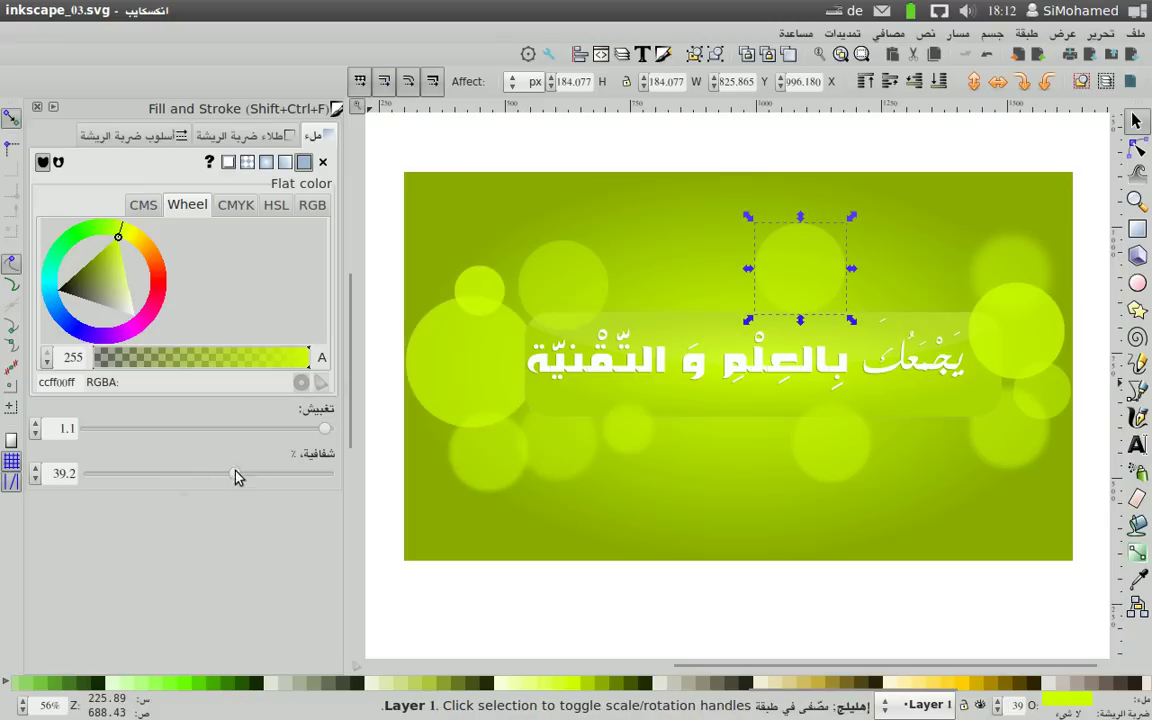
left_click_drag(234, 473, 288, 473)
left_click_drag(322, 432, 317, 429)
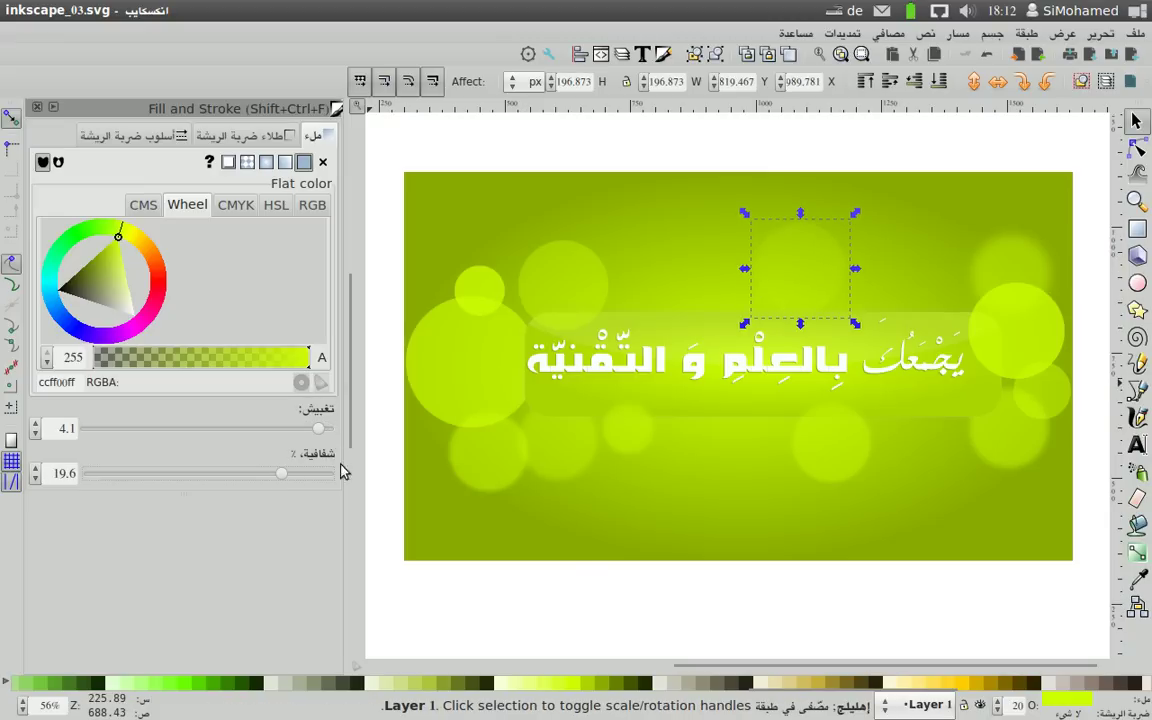
left_click(712, 609)
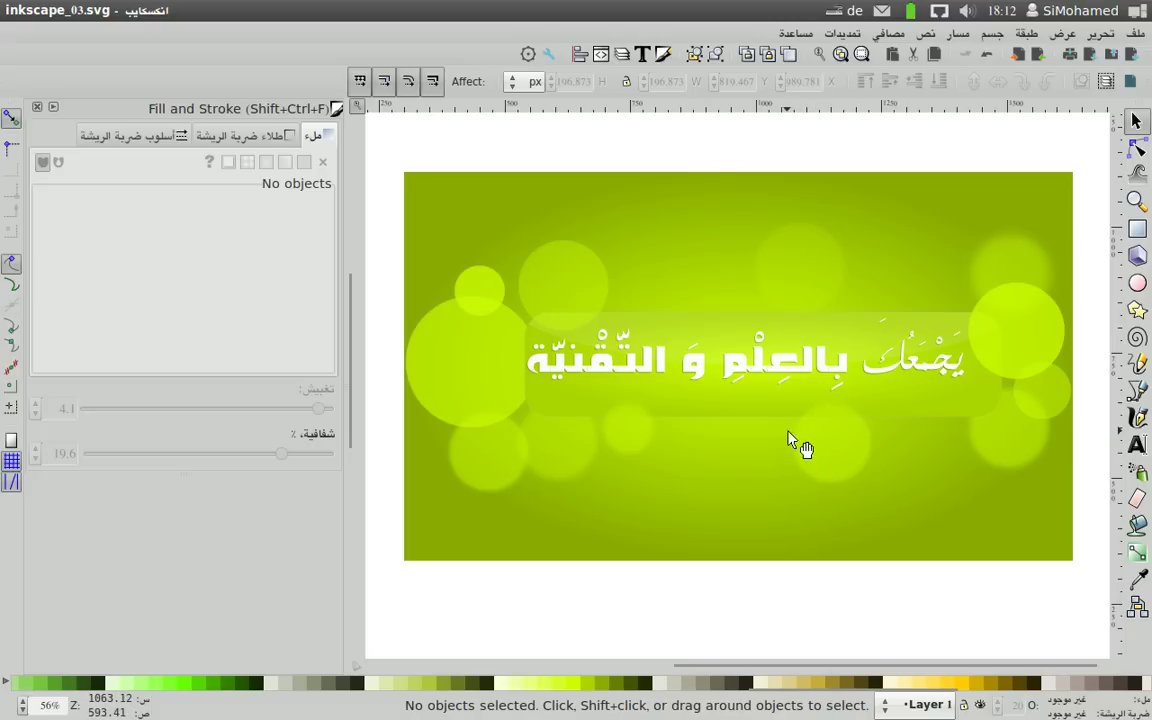
mouse_move(702, 700)
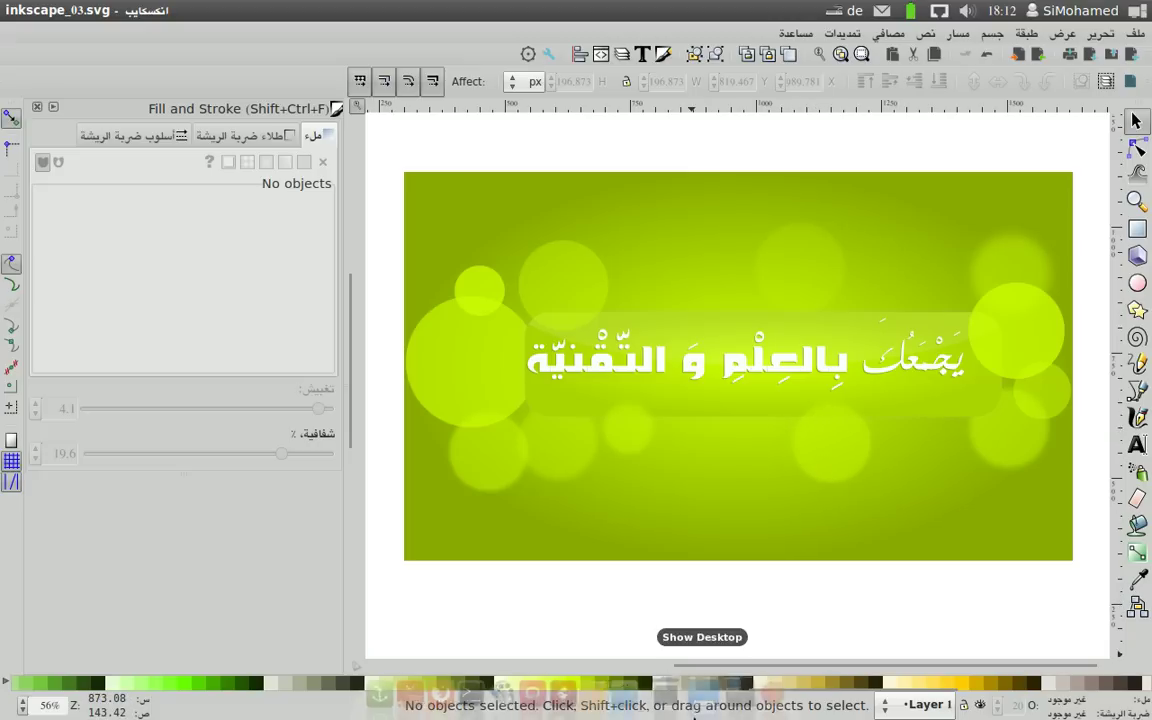
Compare with the exported PNG preview, then return and select the translucent text bar.
left_click(640, 692)
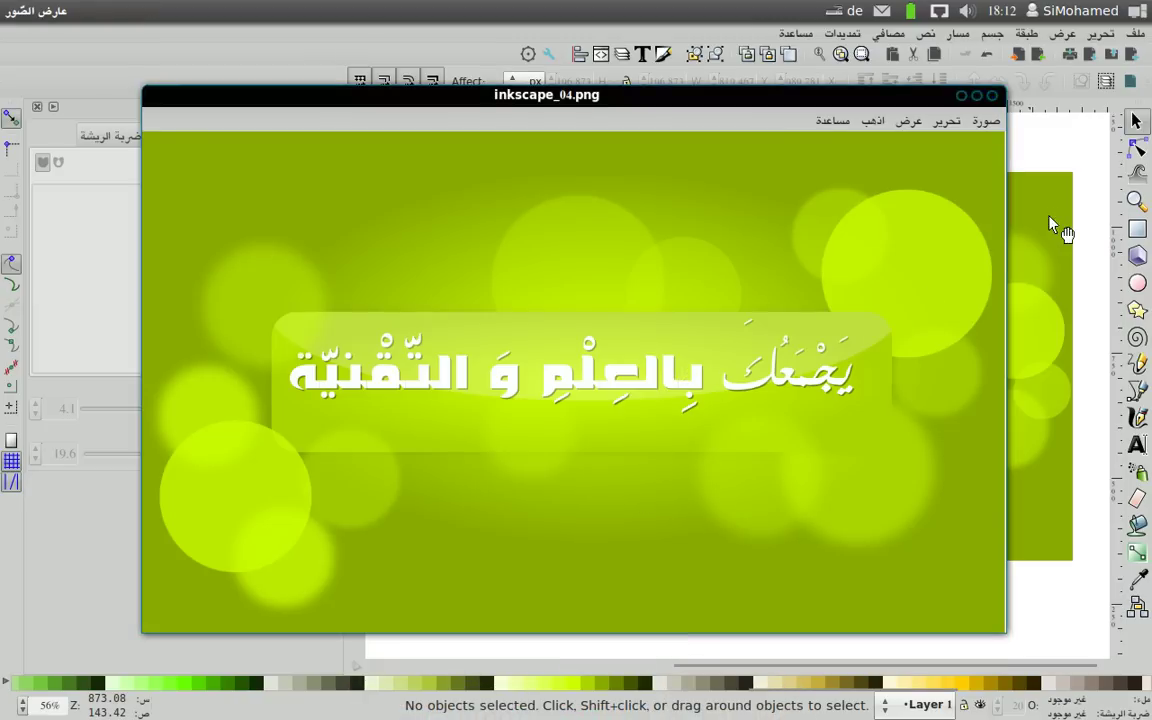
left_click(1066, 157)
left_click(836, 328)
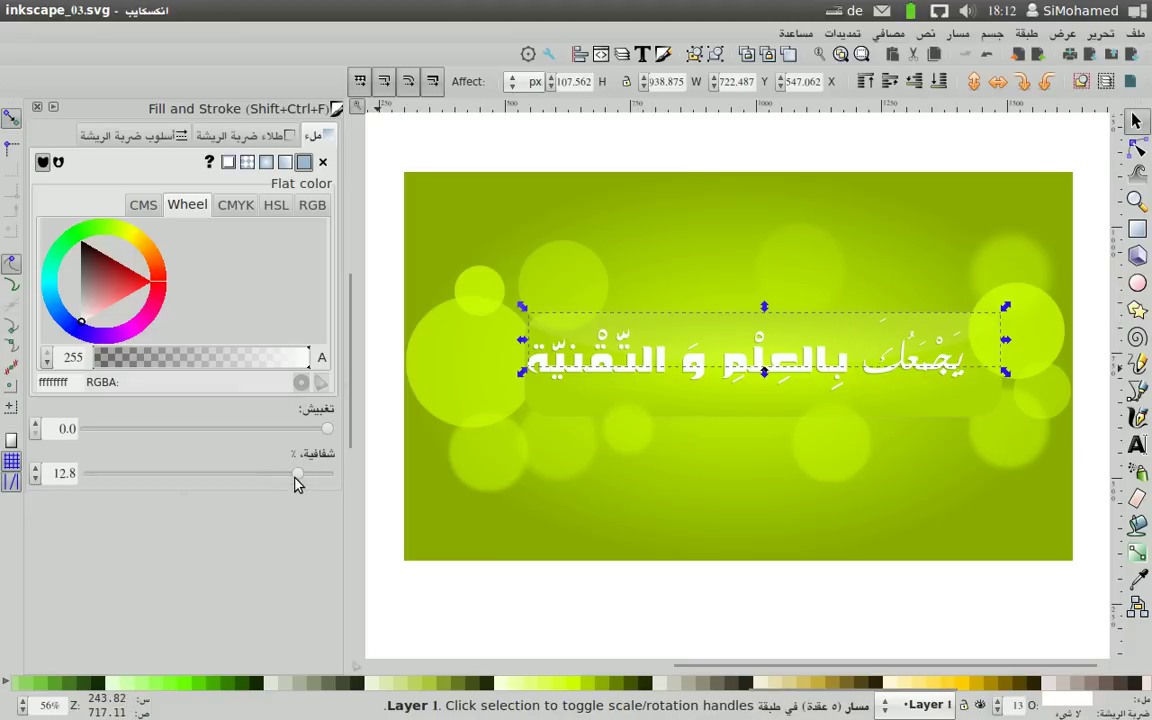
Raise the text bar's opacity to about 23%, deselect, and close Fill and Stroke.
left_click_drag(295, 476, 280, 477)
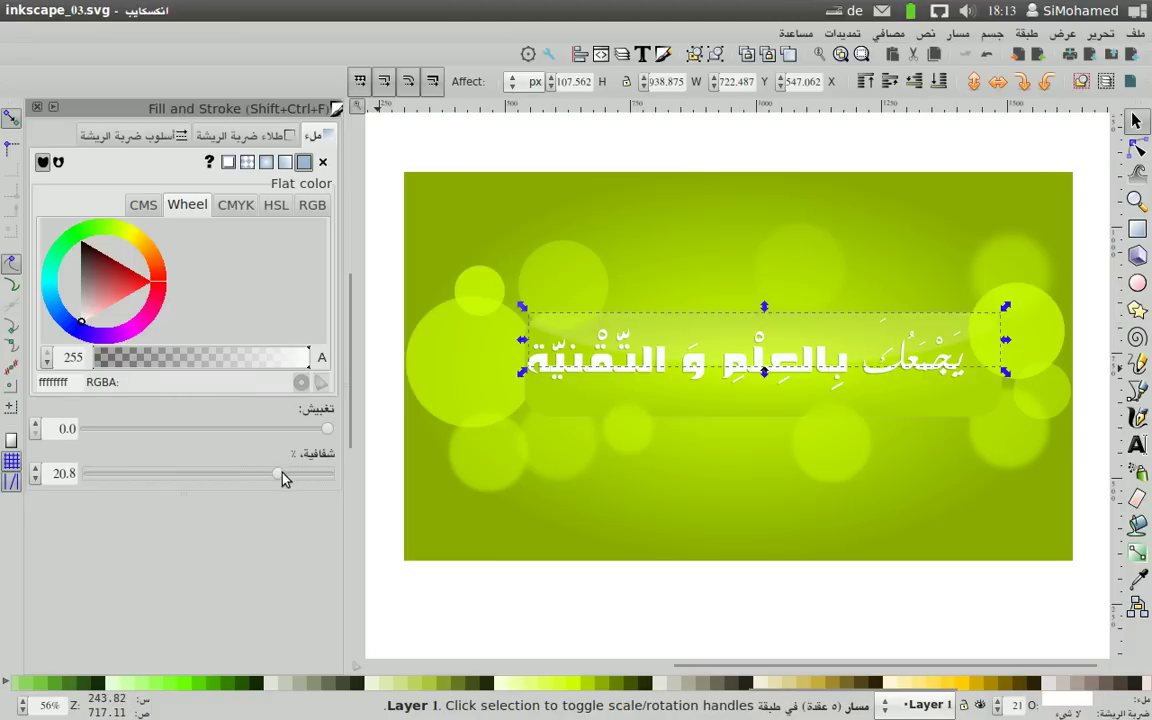
left_click(504, 573)
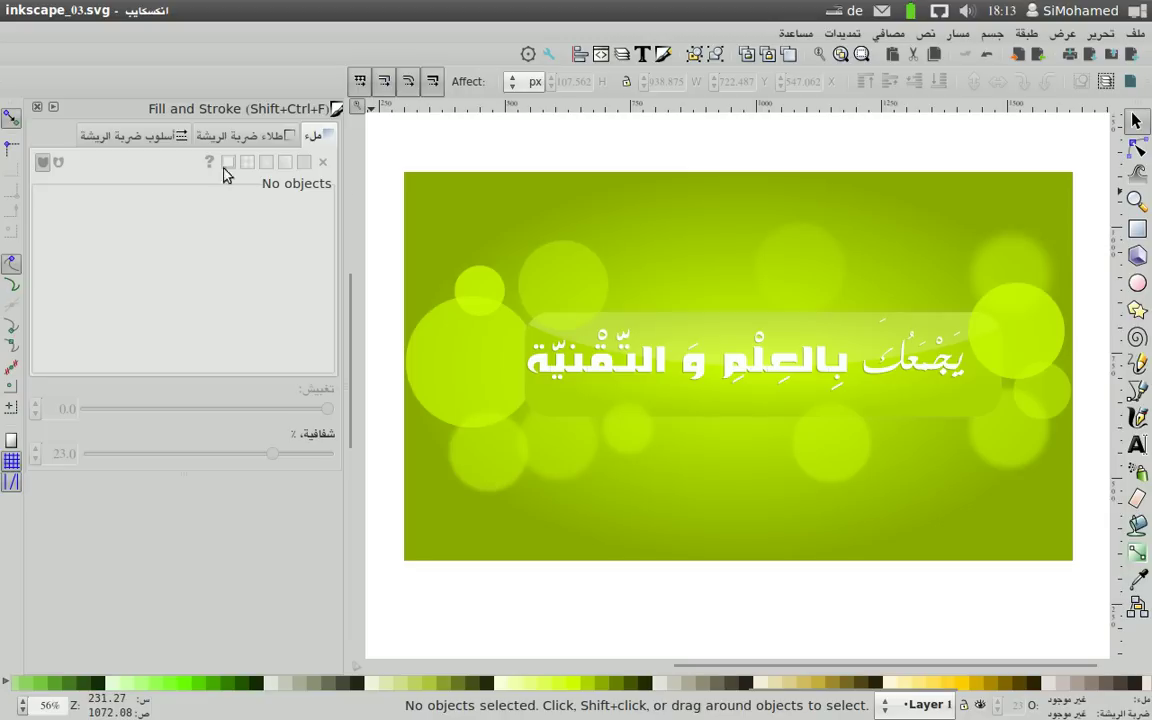
left_click(37, 108)
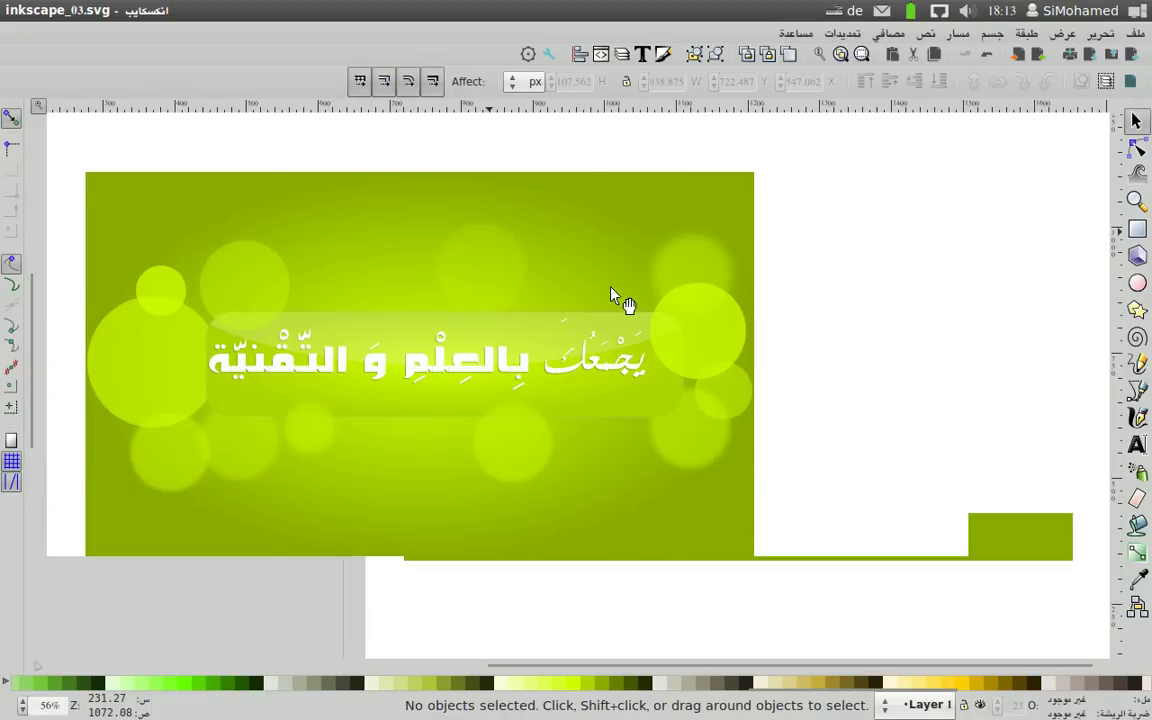
Zoom in on the banner to 79% and scroll to centre it in the view.
left_click(1136, 200)
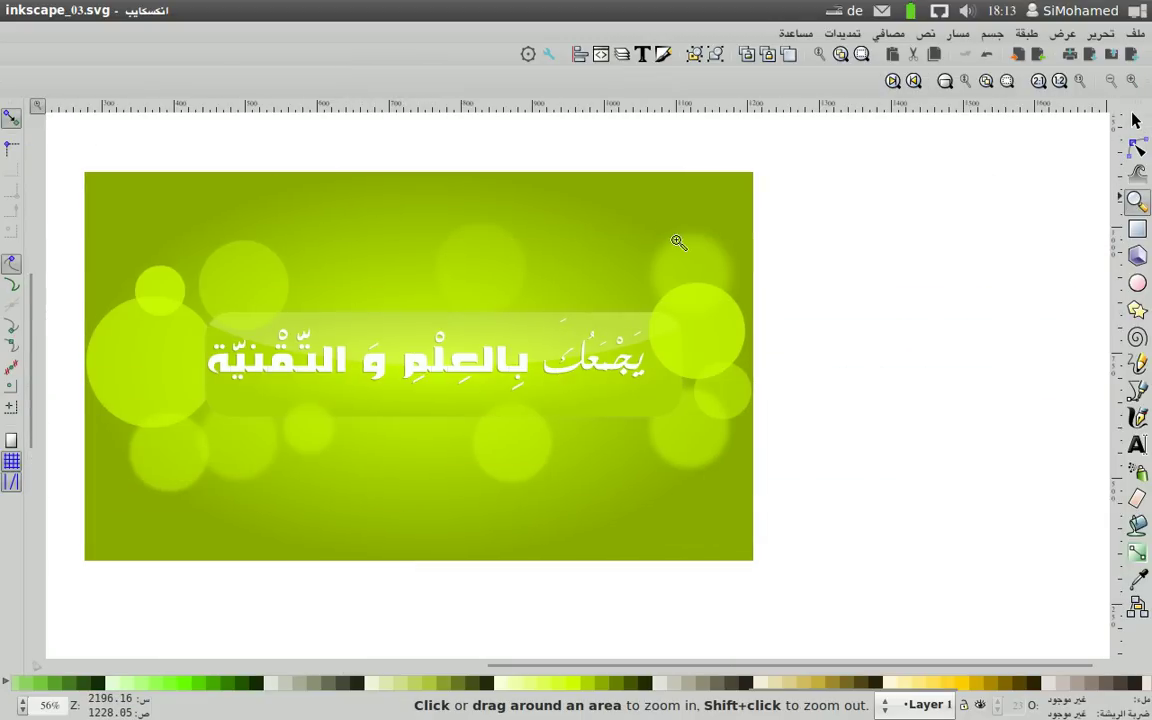
left_click(683, 202)
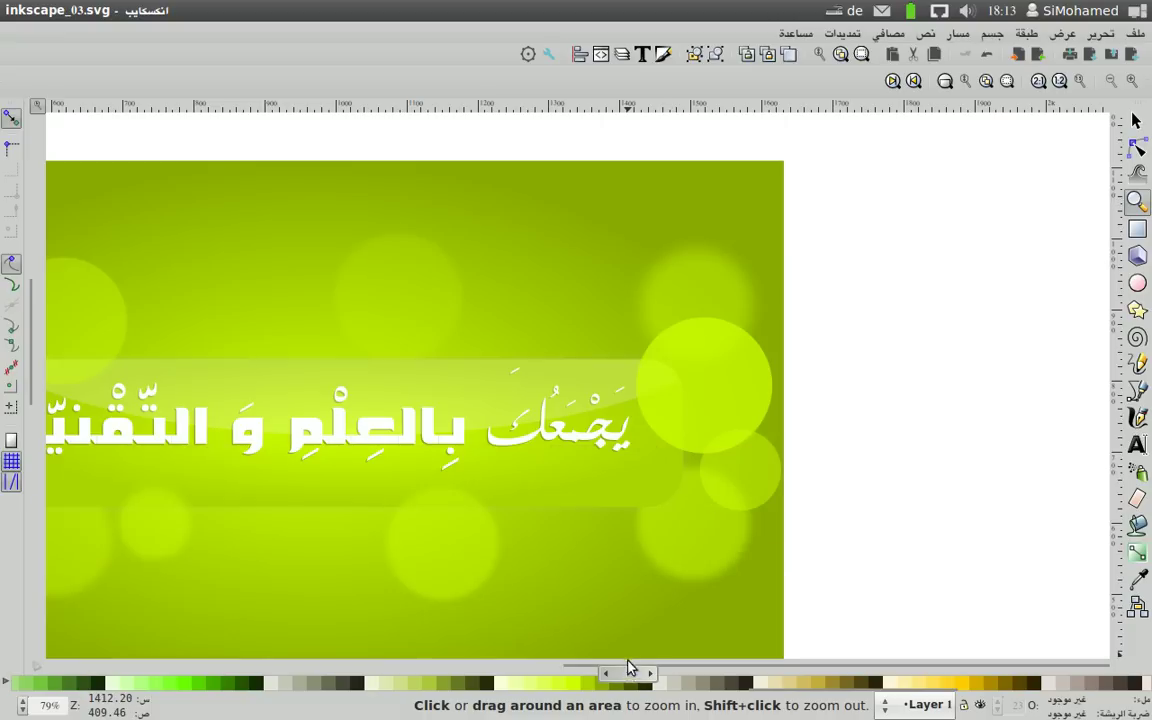
left_click_drag(626, 680, 512, 672)
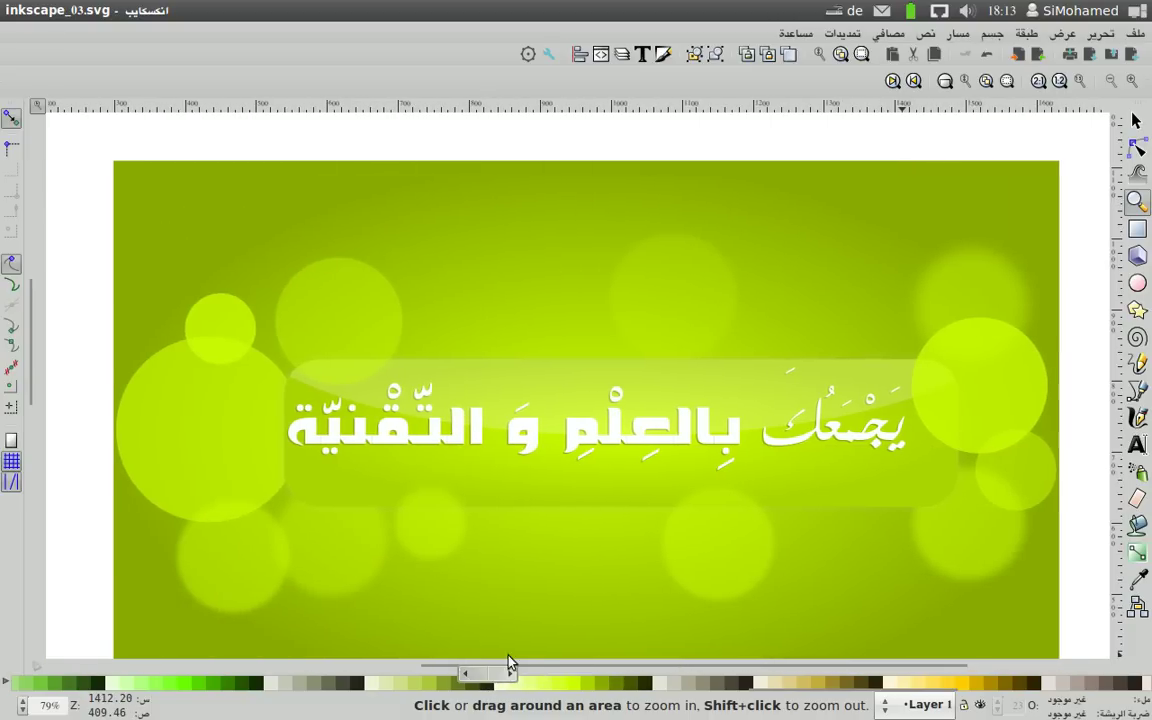
left_click_drag(22, 352, 33, 381)
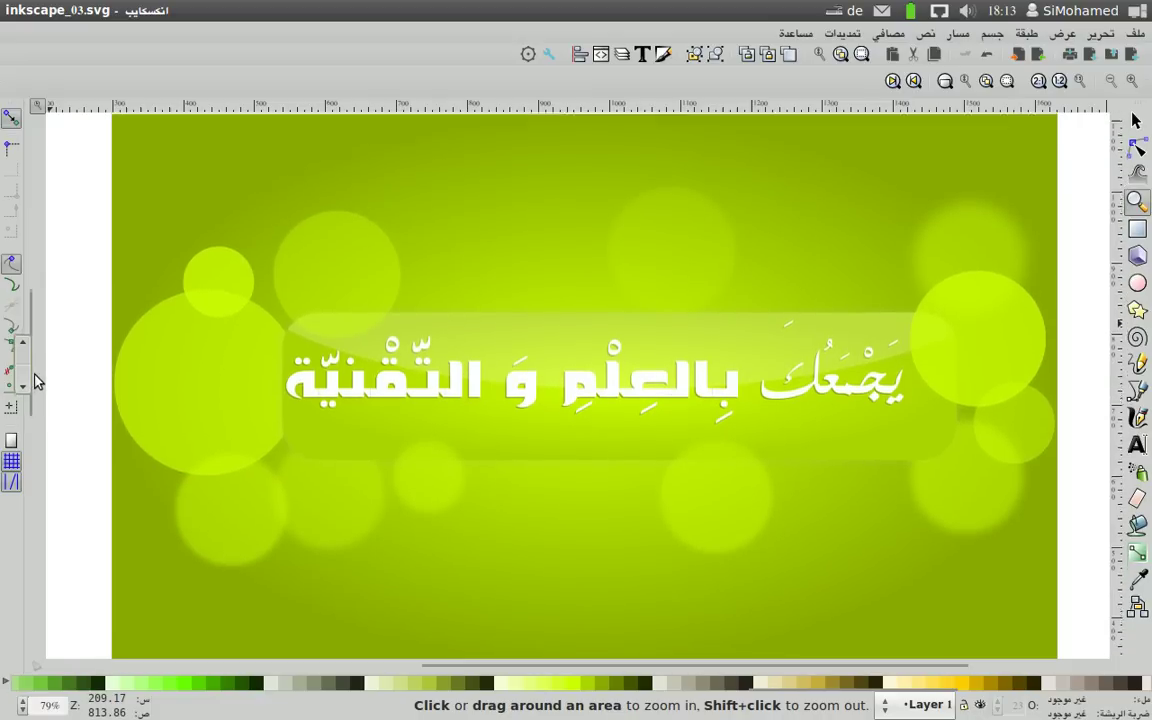